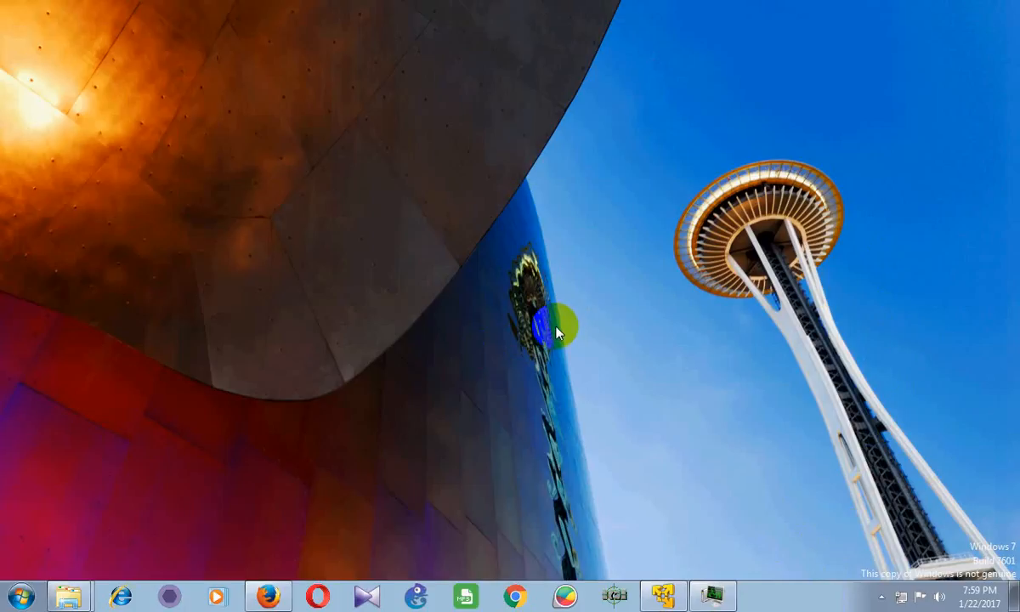
Bring up the VMware Player Welcome window, then return to the Google results for 'vmware player'
left_click(663, 596)
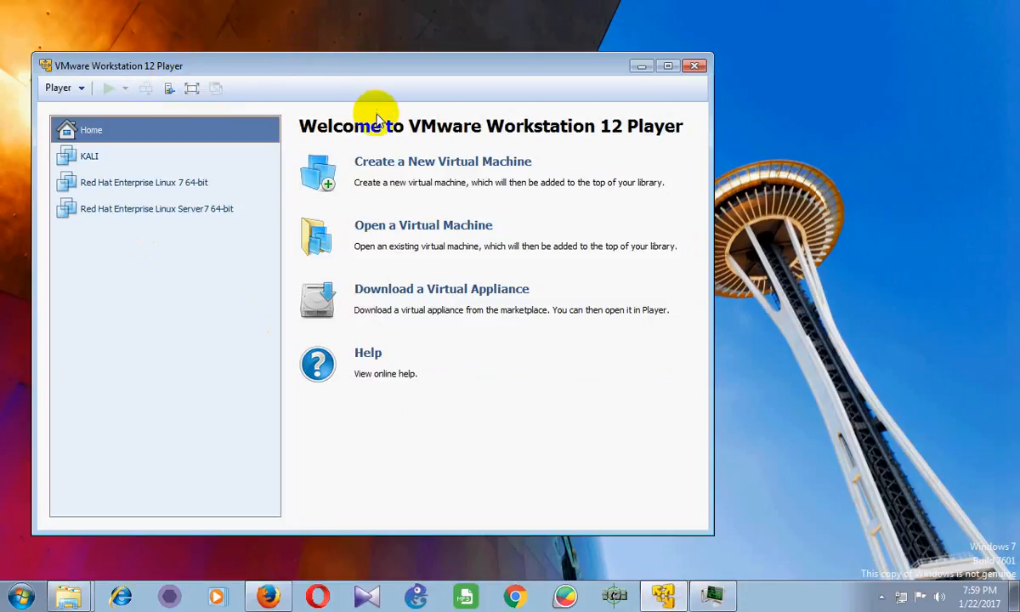
left_click(642, 67)
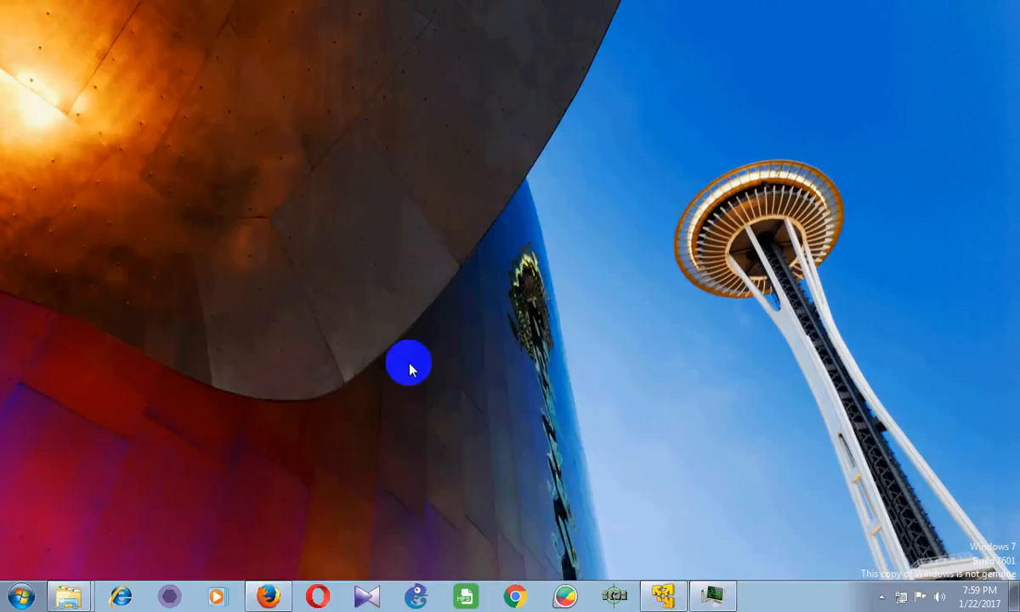
left_click(680, 592)
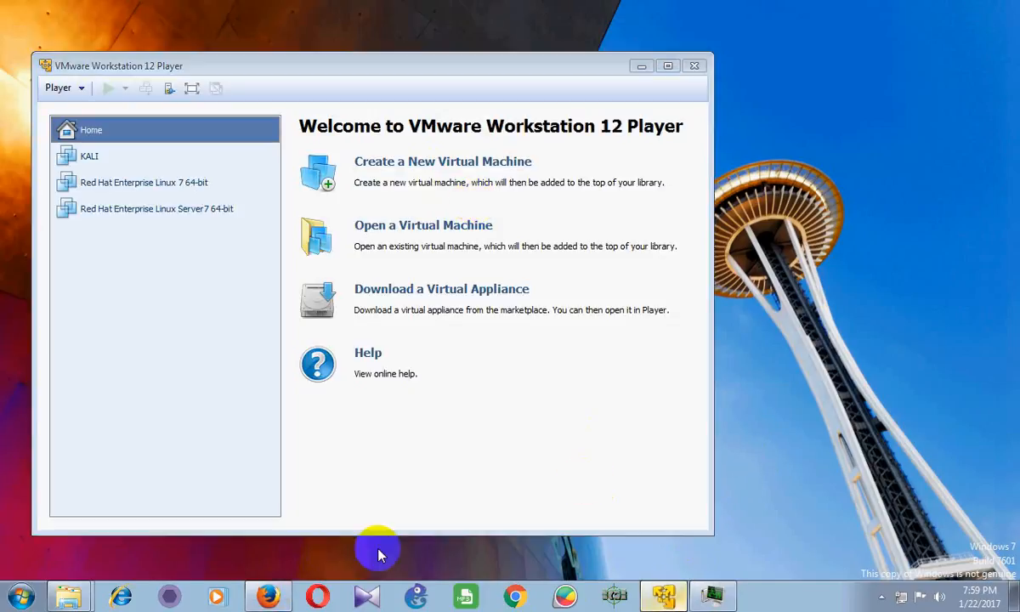
left_click(269, 596)
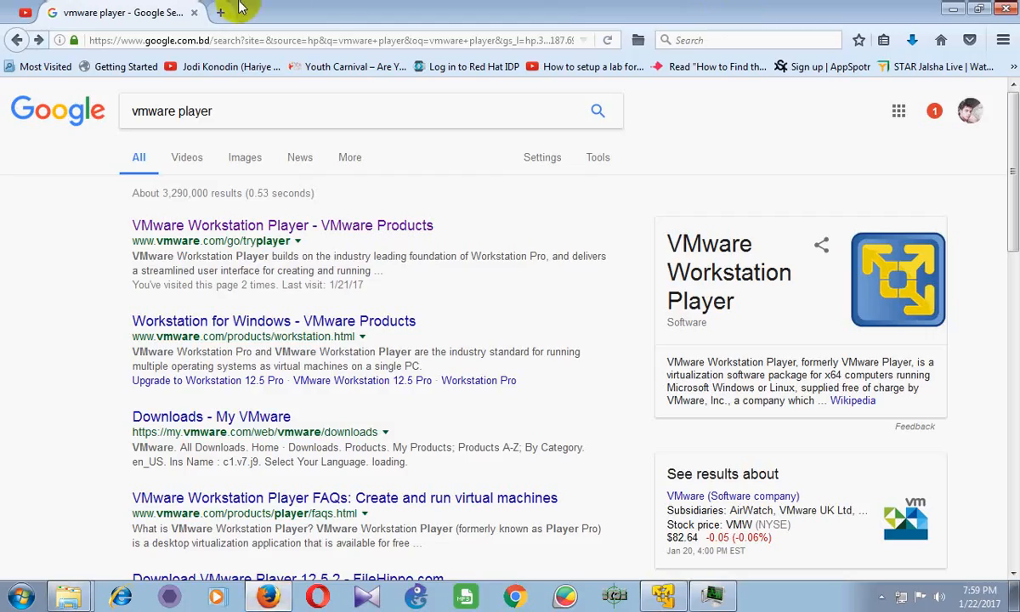
Open the VMware Workstation Player product page from the Google results
left_click_drag(289, 110, 98, 198)
left_click(98, 198)
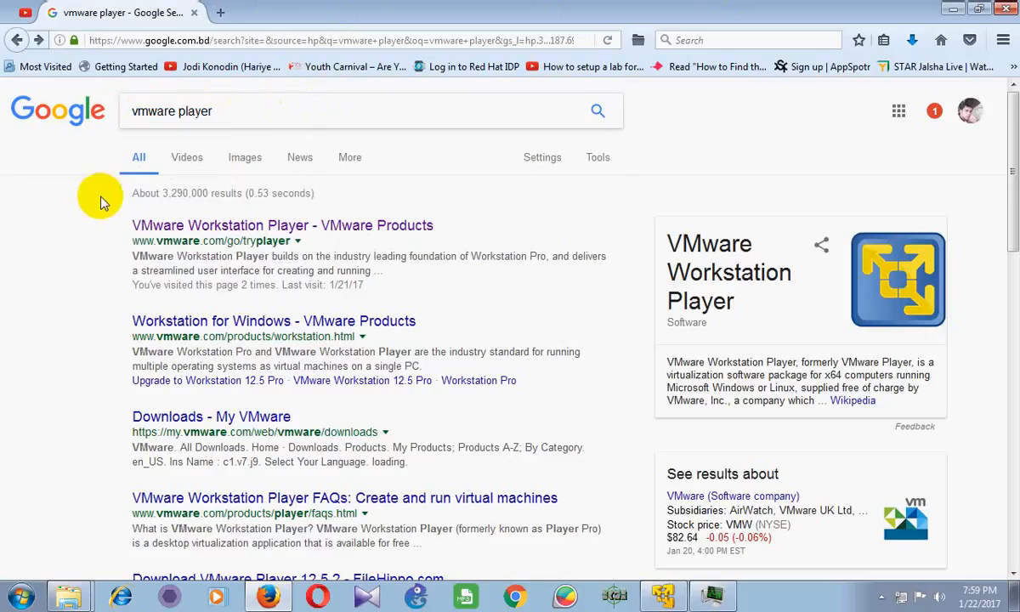
left_click(371, 227)
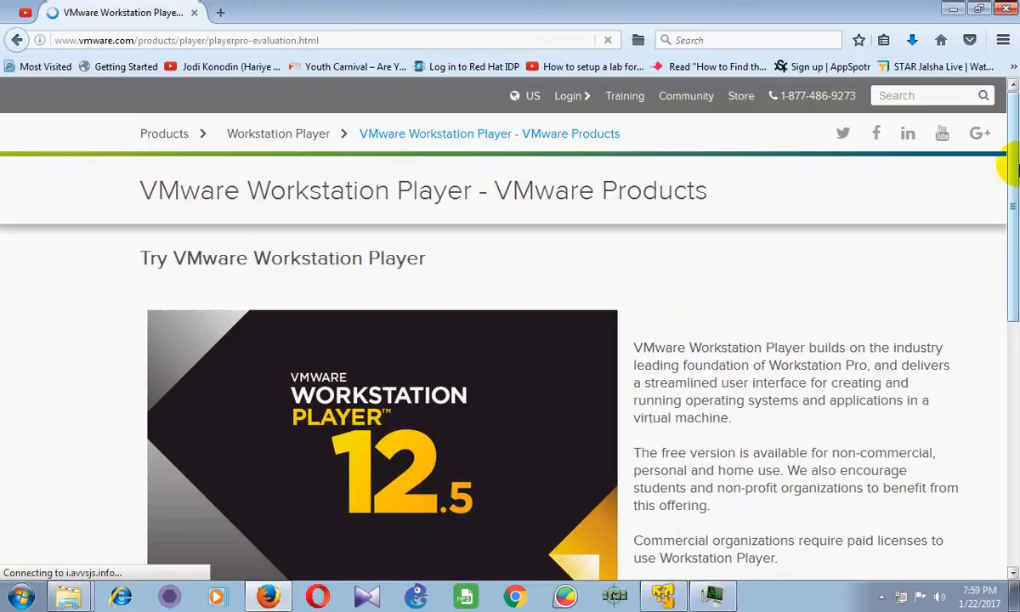
Download and save the Windows 64-bit installer VMware-player-12.5.1-4542065.exe (74.7 MB)
left_click_drag(1011, 162, 1009, 266)
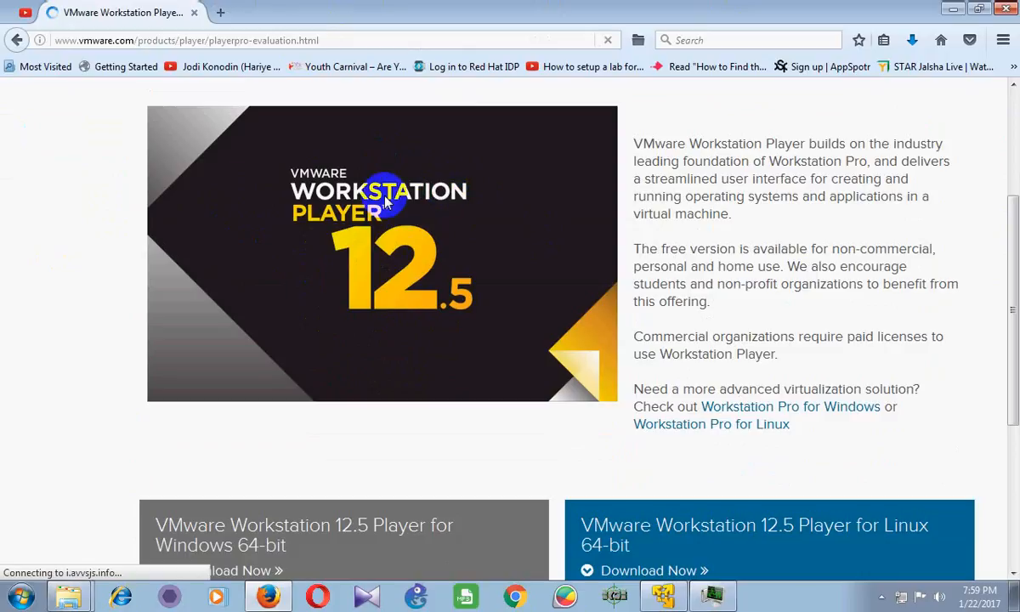
left_click_drag(1011, 225, 1009, 318)
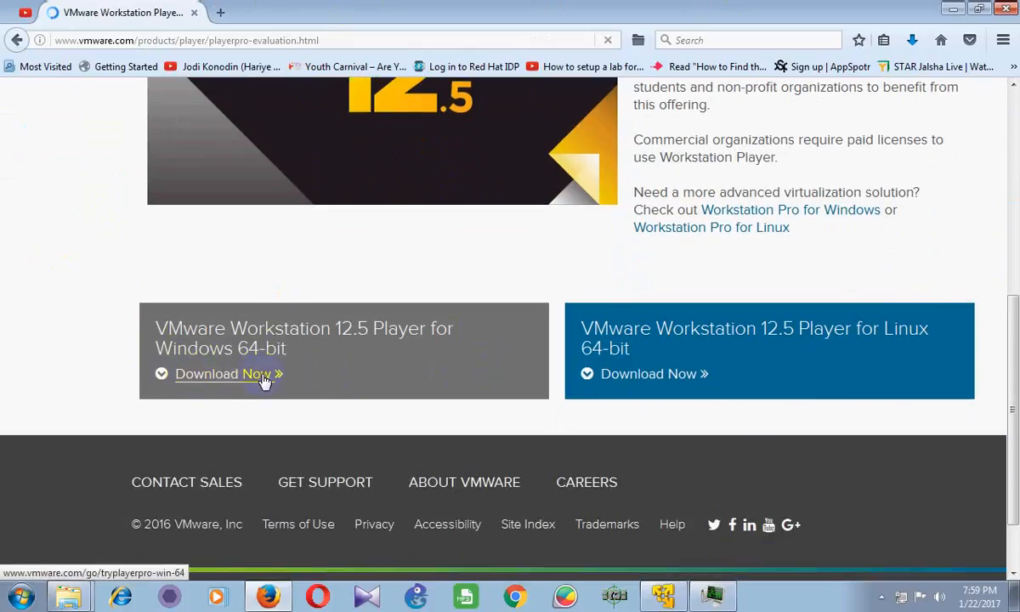
left_click(225, 378)
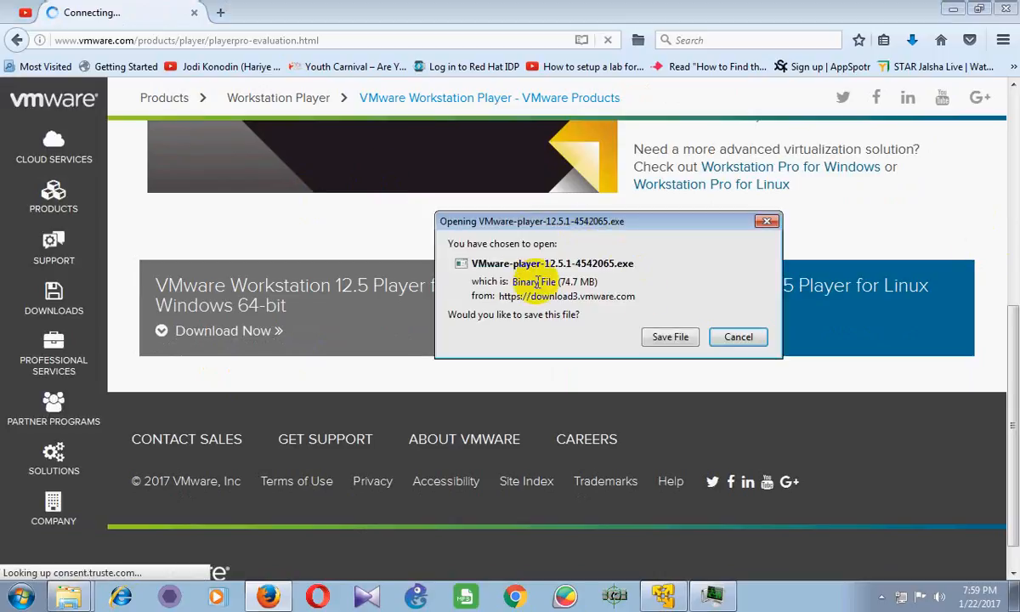
left_click_drag(562, 288, 573, 286)
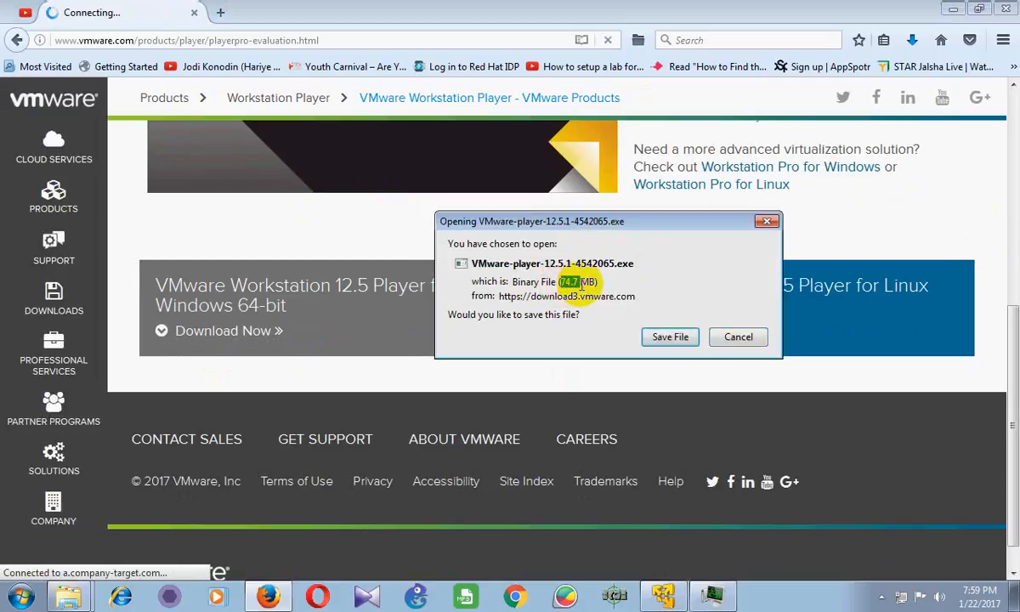
left_click(581, 285)
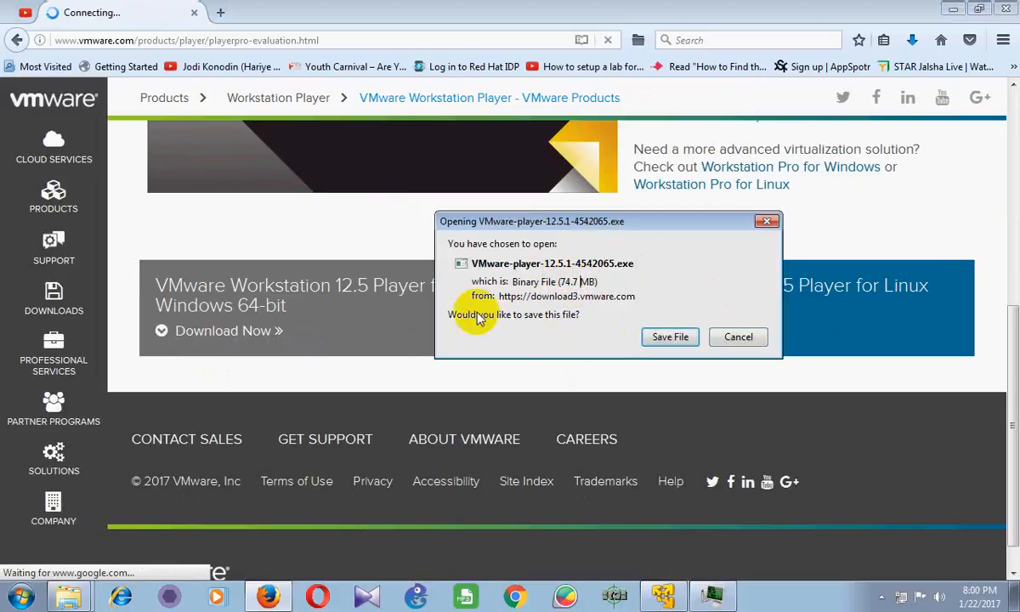
left_click(589, 280)
left_click_drag(557, 281, 654, 282)
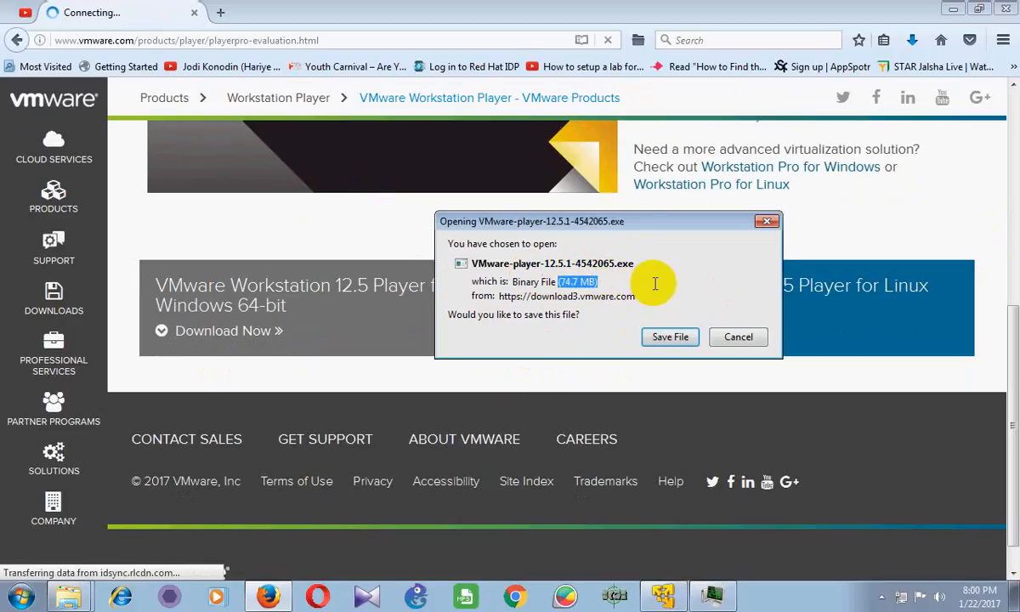
left_click(618, 283)
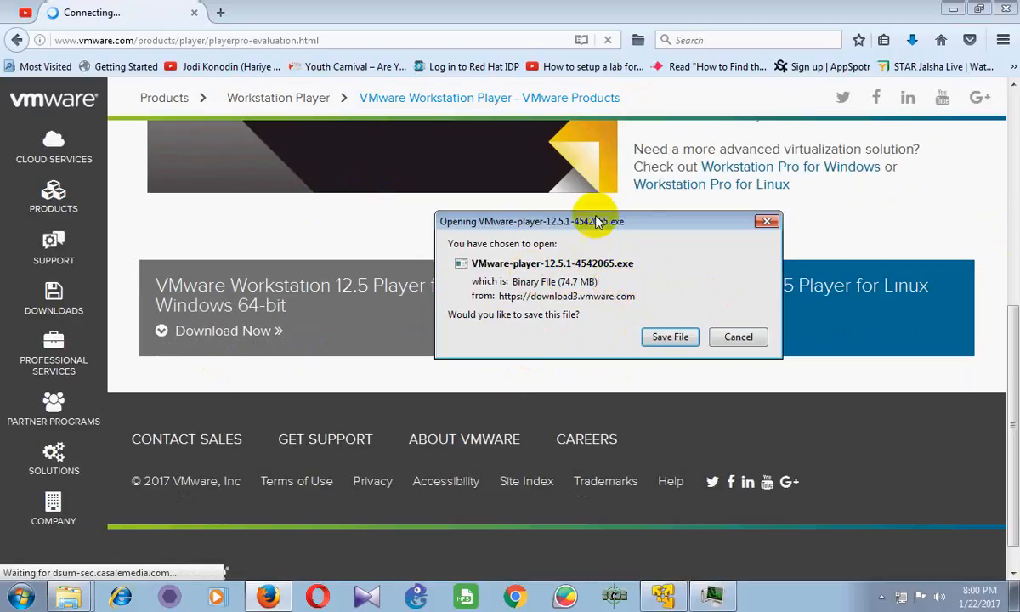
left_click(669, 337)
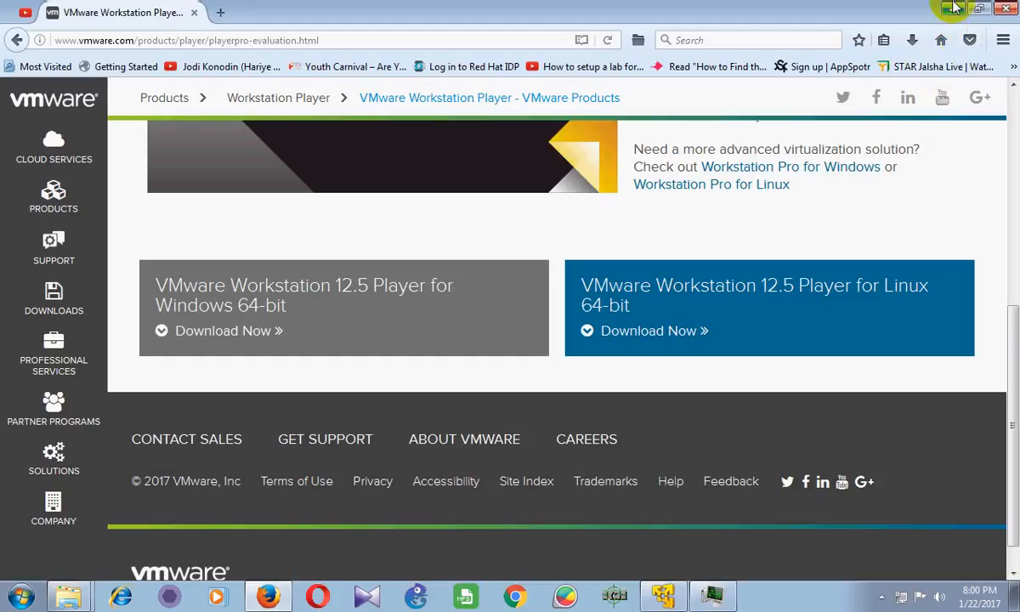
Close Player, relaunch VMware Workstation 12 Player from a Start search for 'vmw', and centre its window
left_click(953, 8)
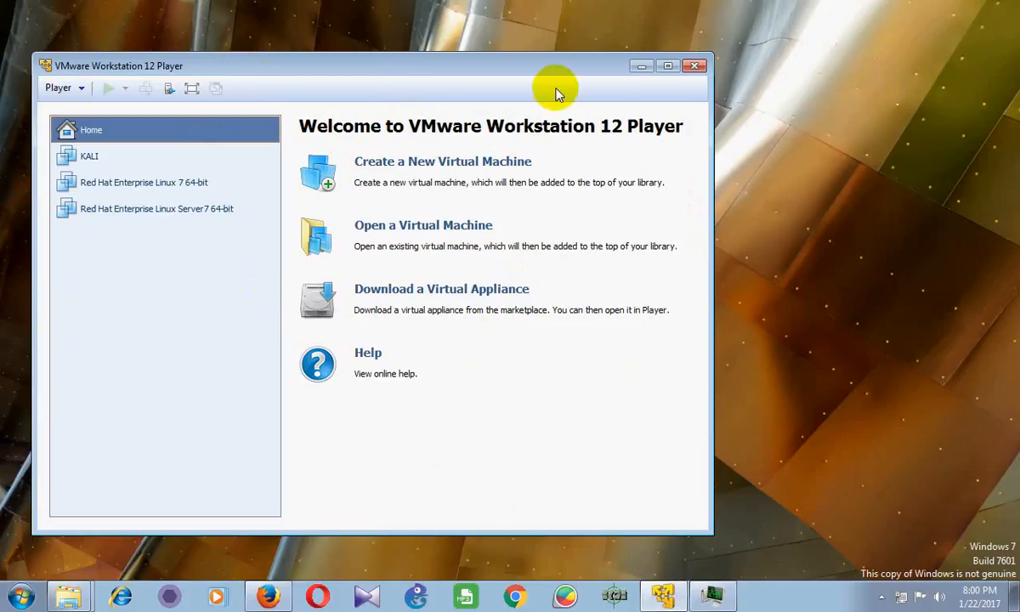
left_click(692, 68)
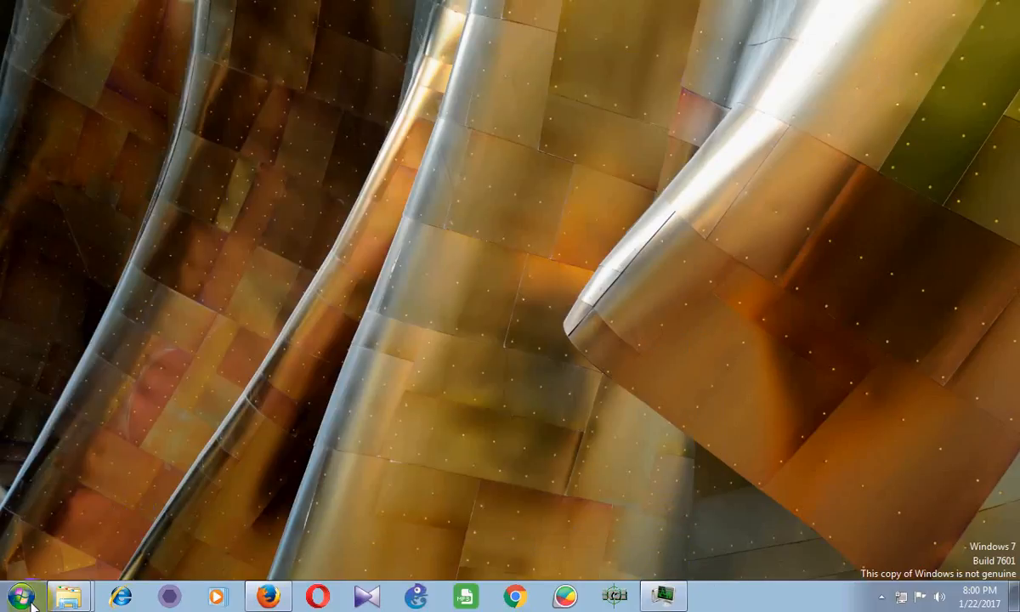
left_click(26, 597)
left_click(56, 557)
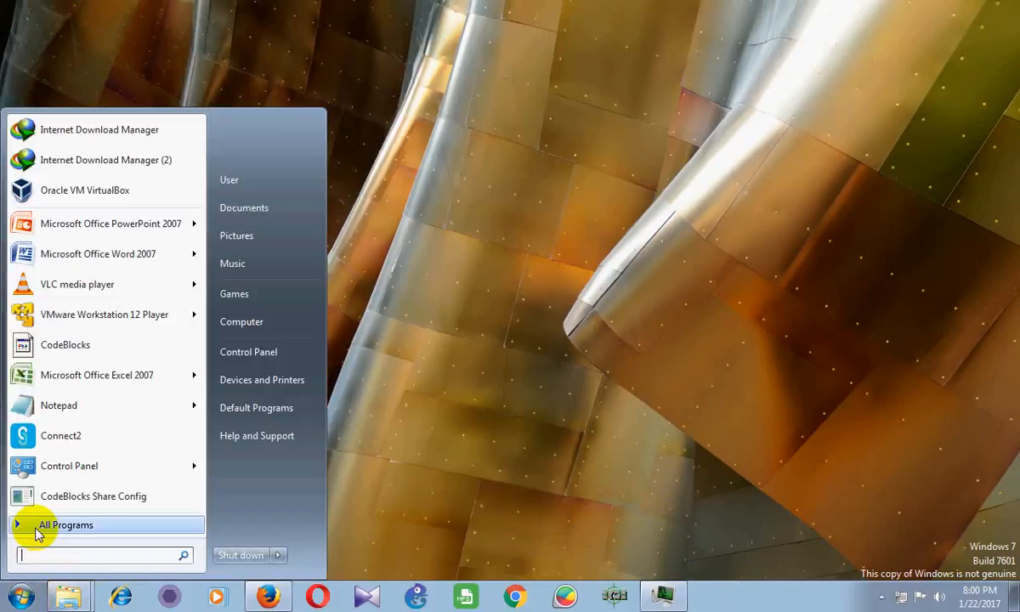
type("vmw")
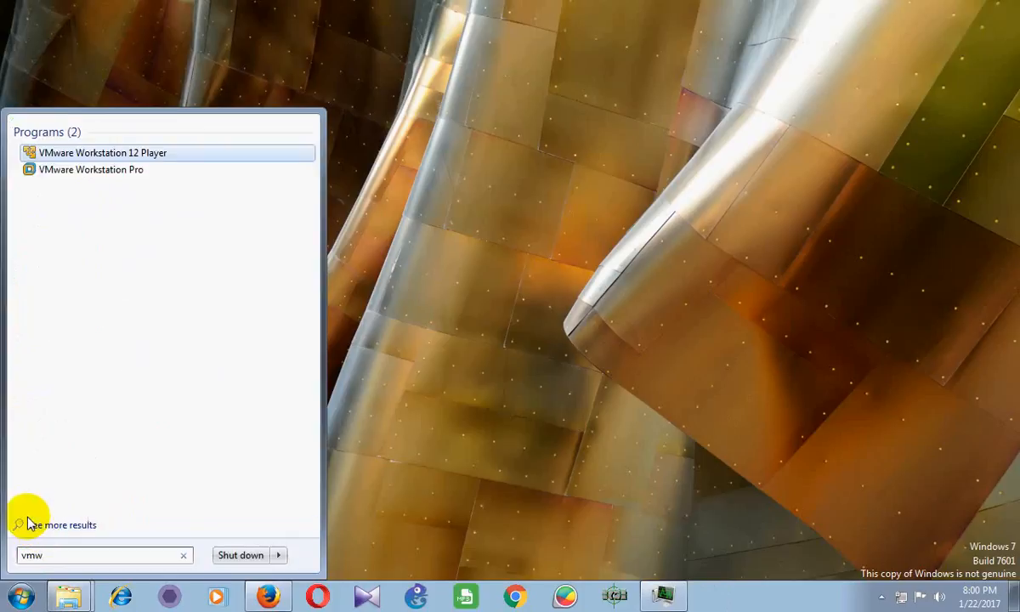
left_click(149, 160)
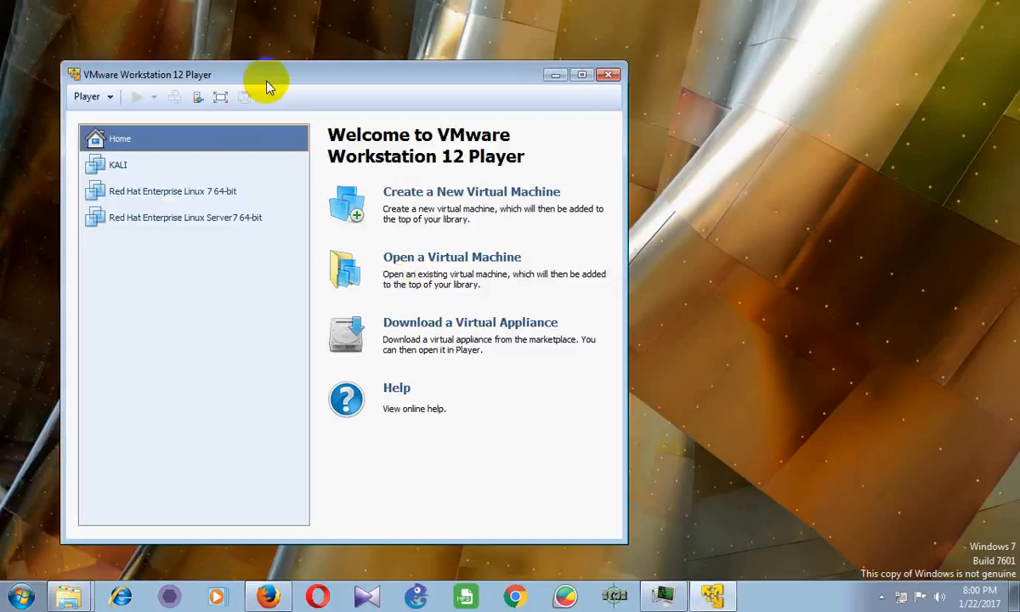
left_click_drag(315, 75, 611, 92)
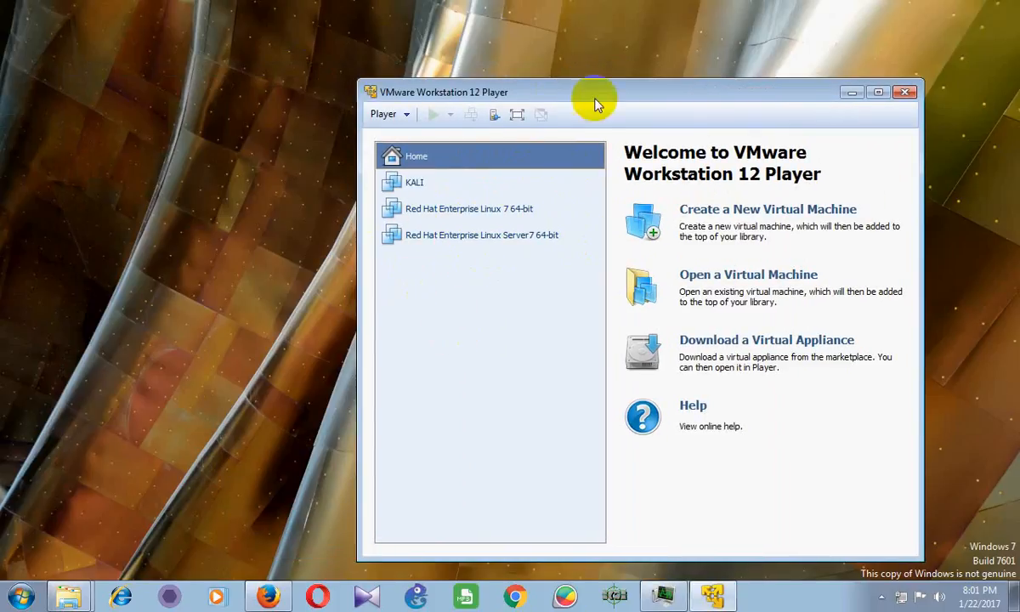
left_click_drag(576, 93, 450, 82)
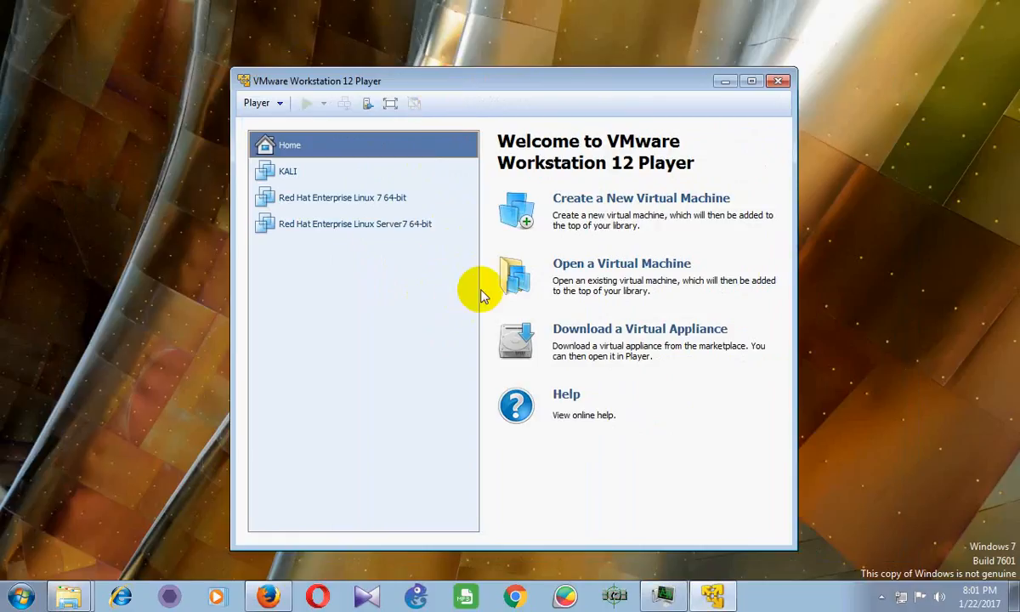
Start a new virtual machine with the operating system to be installed later
left_click(668, 204)
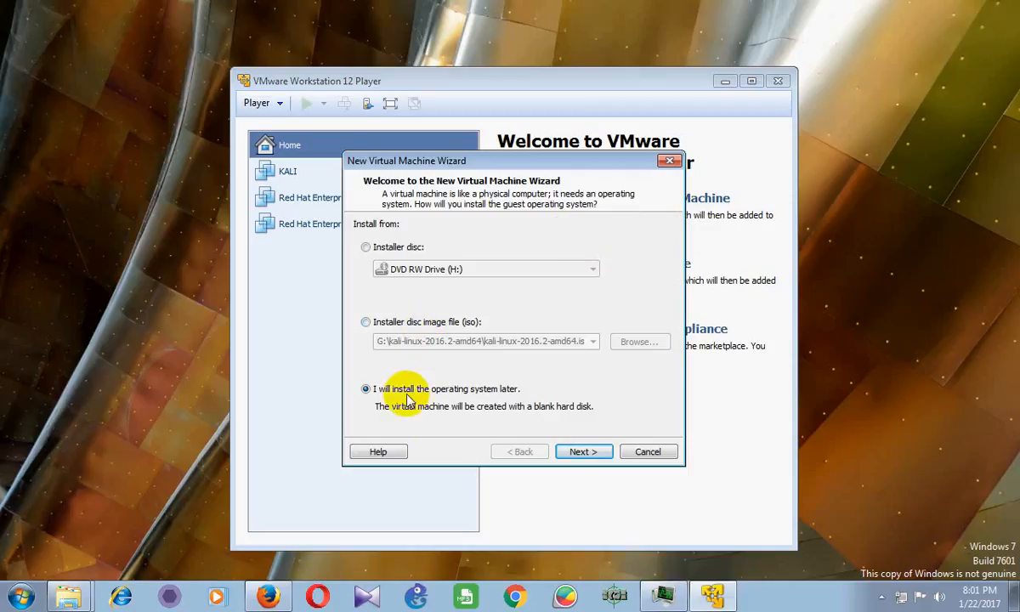
left_click_drag(473, 163, 496, 175)
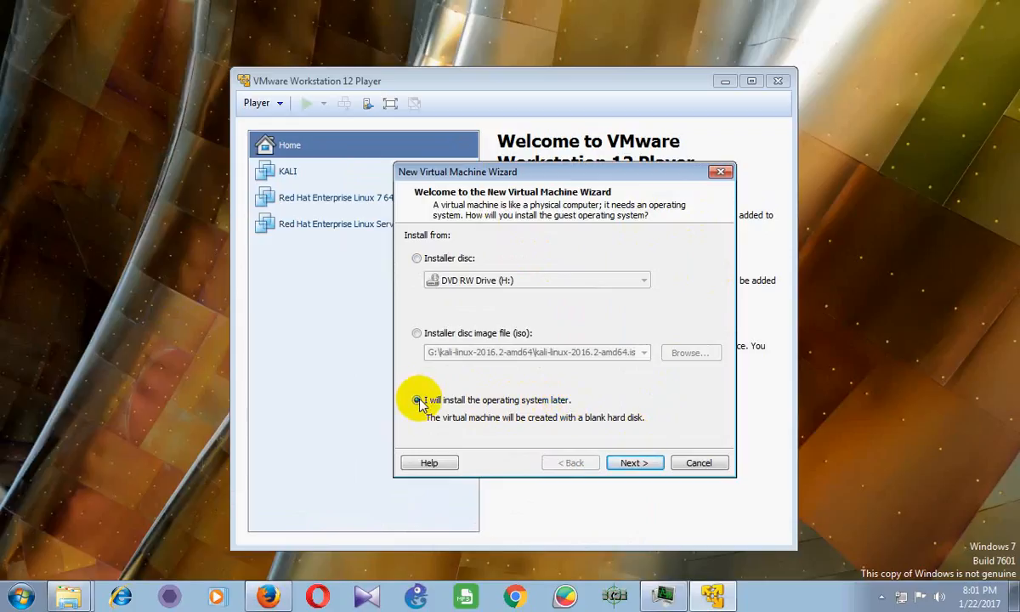
left_click(634, 464)
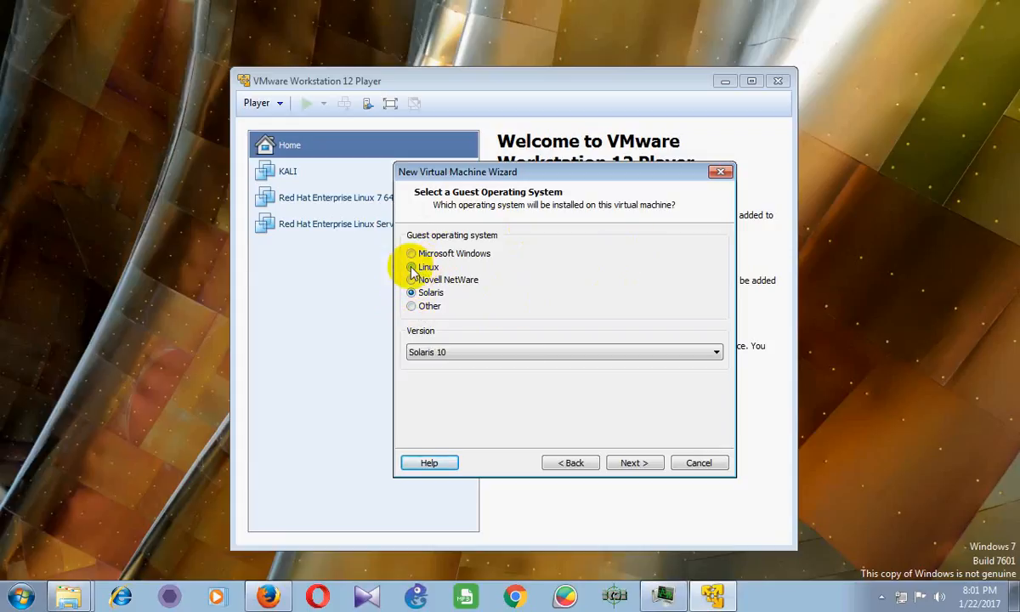
Set the guest OS to Linux, version Red Hat Enterprise Linux 7 64-bit
left_click(410, 267)
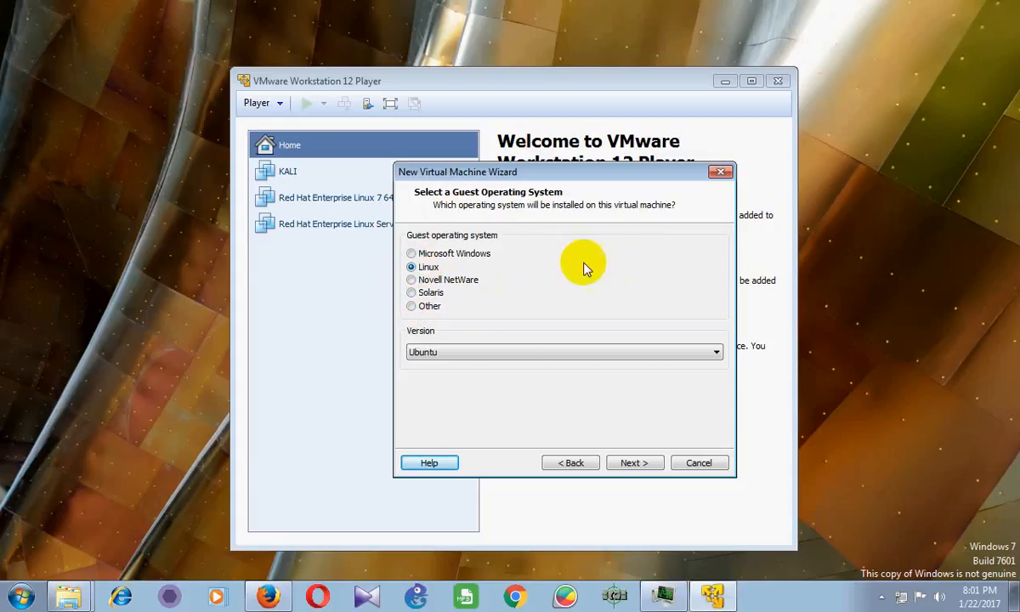
left_click(547, 352)
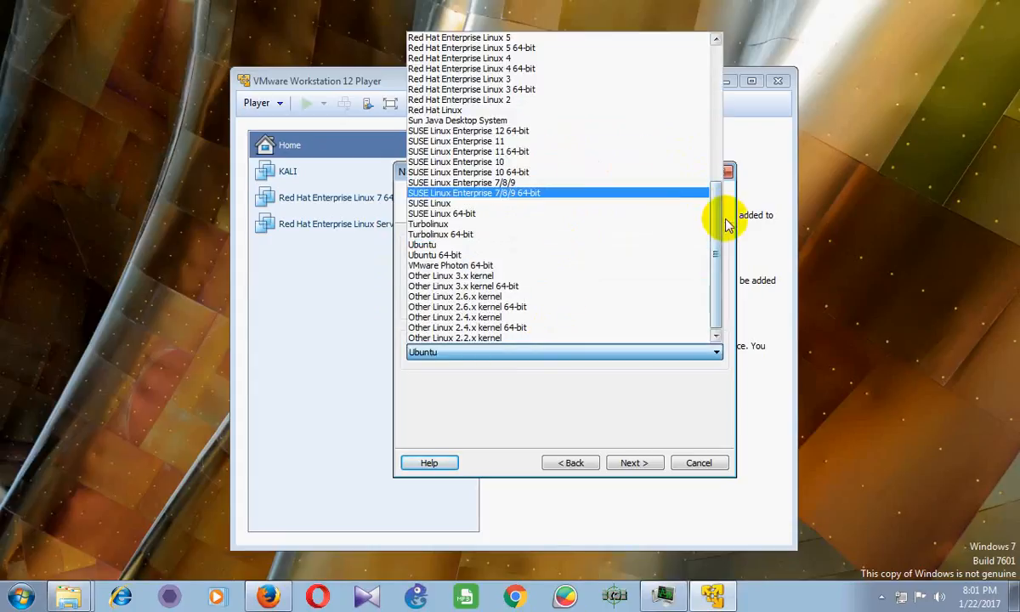
left_click_drag(714, 238, 716, 141)
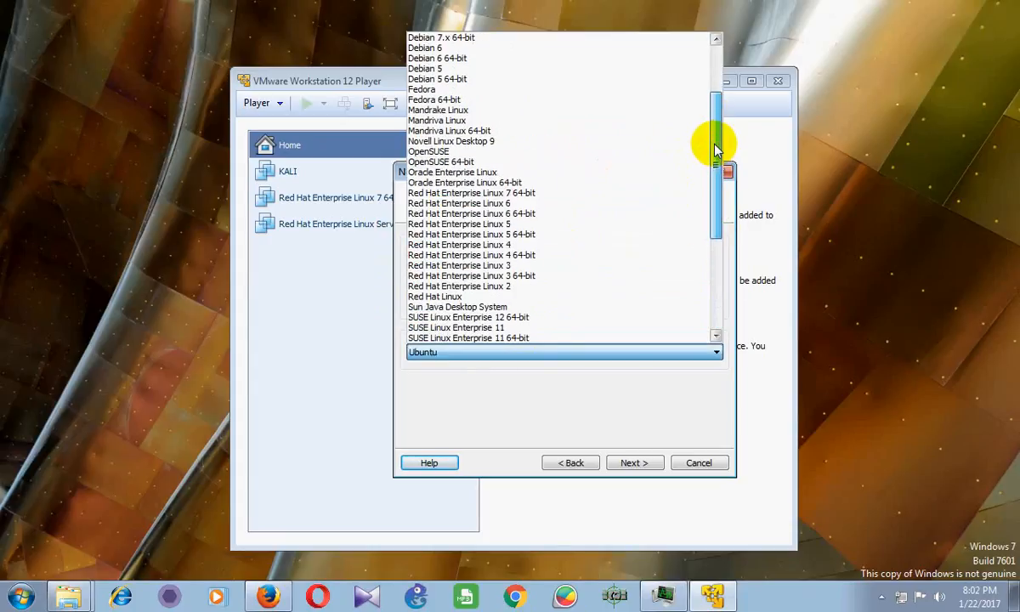
left_click(536, 195)
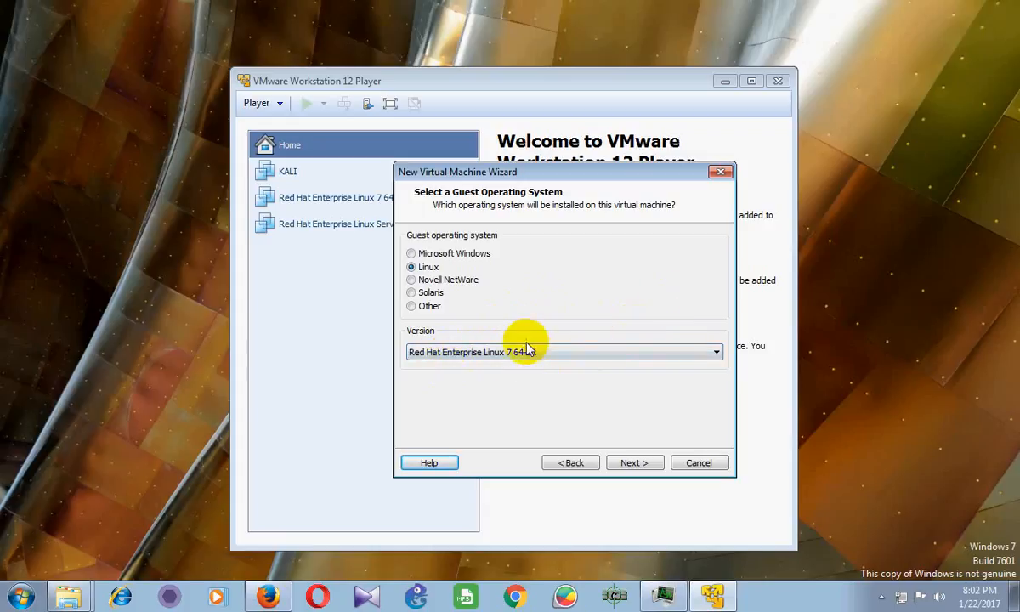
Replace the default virtual machine name with 'Red Hat Desktop'
left_click(641, 463)
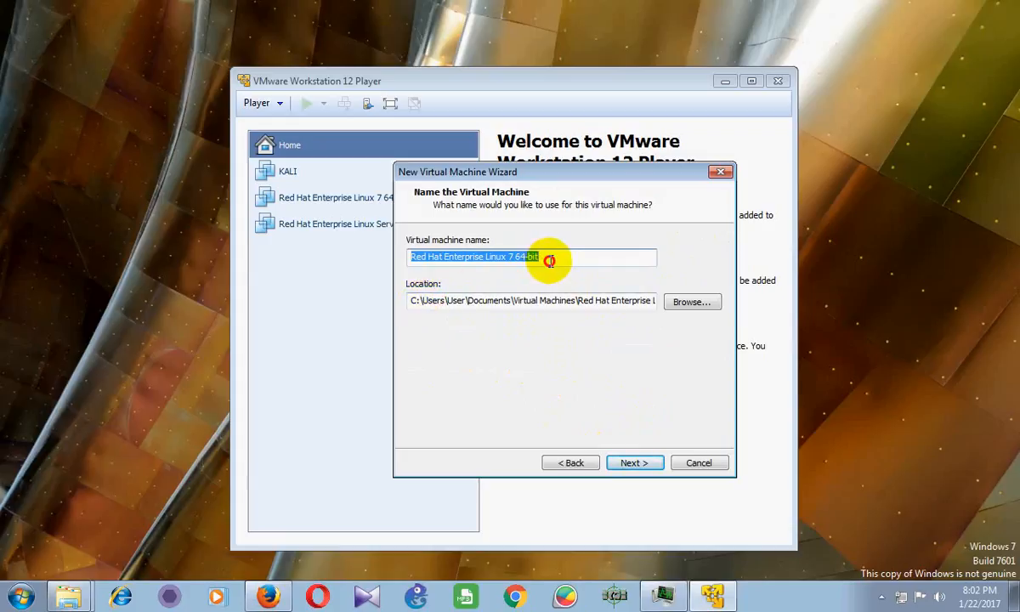
left_click_drag(549, 261, 443, 249)
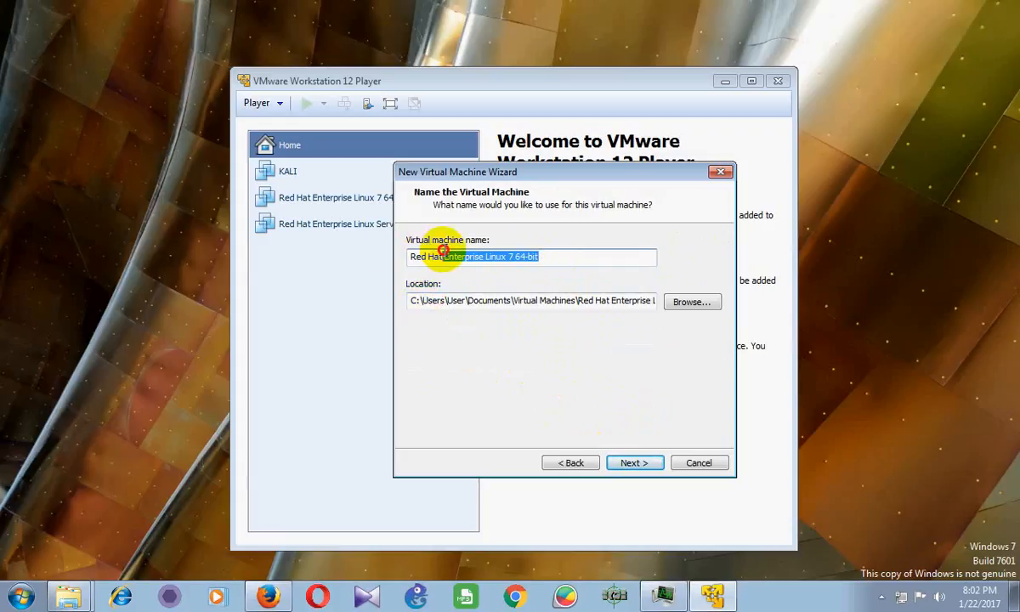
key("BackSpace")
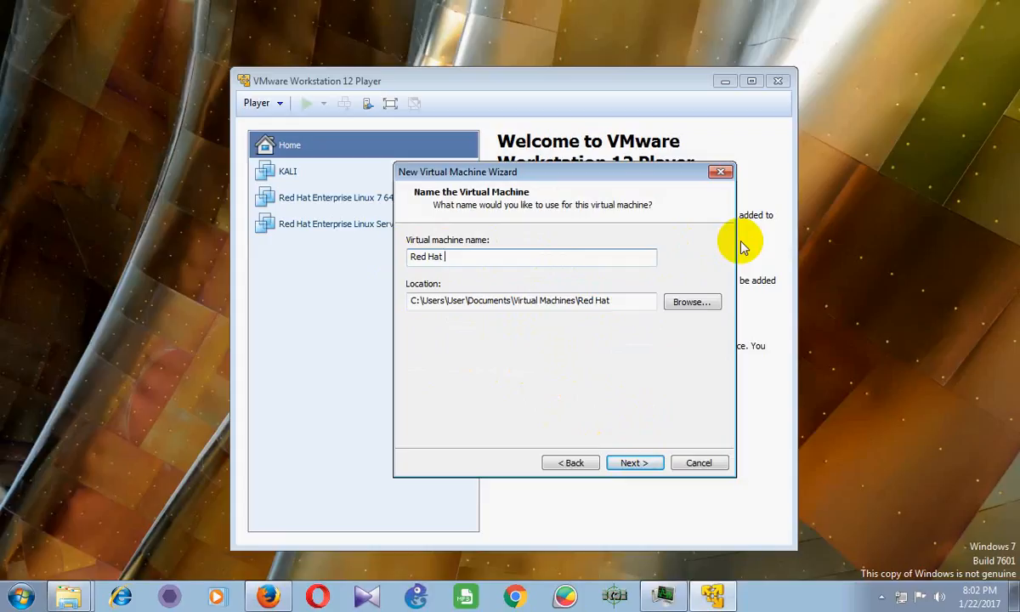
type("Desiktop")
left_click(700, 305)
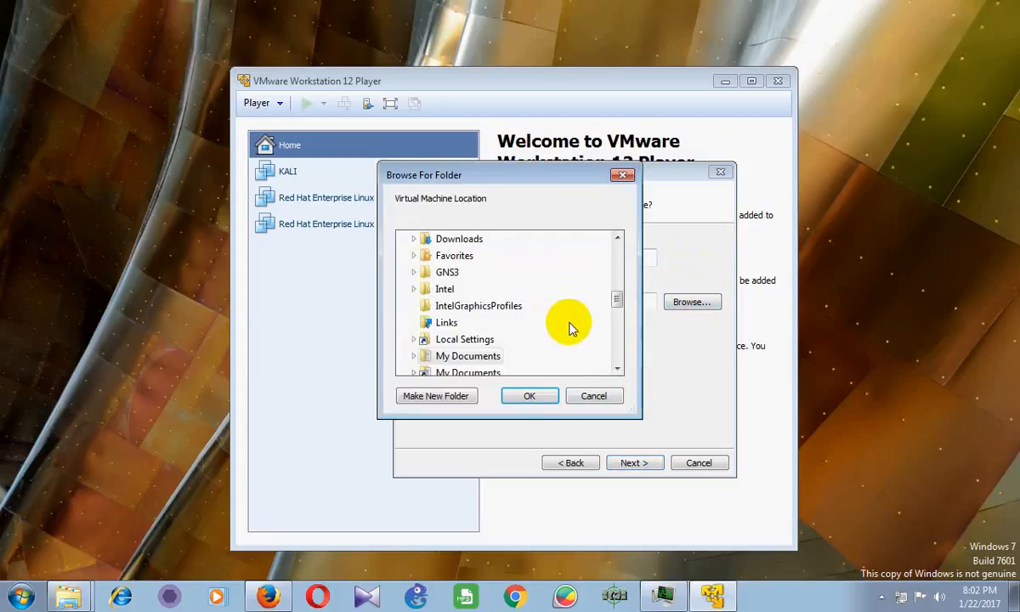
Create a new folder 'Redhat 123' on drive E: and choose it as the machine's location
left_click_drag(617, 302, 617, 259)
left_click(406, 289)
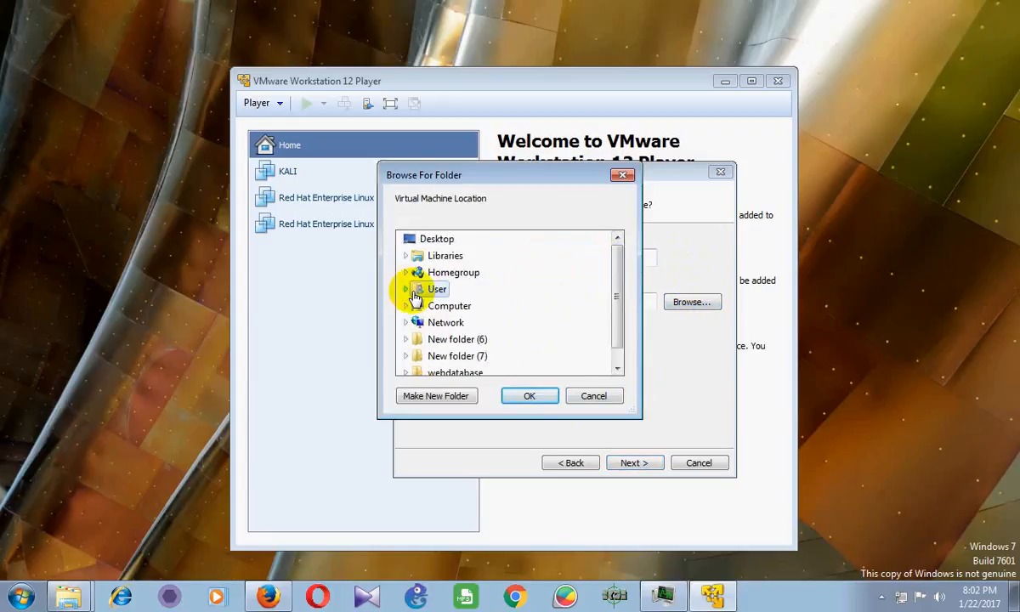
left_click(407, 306)
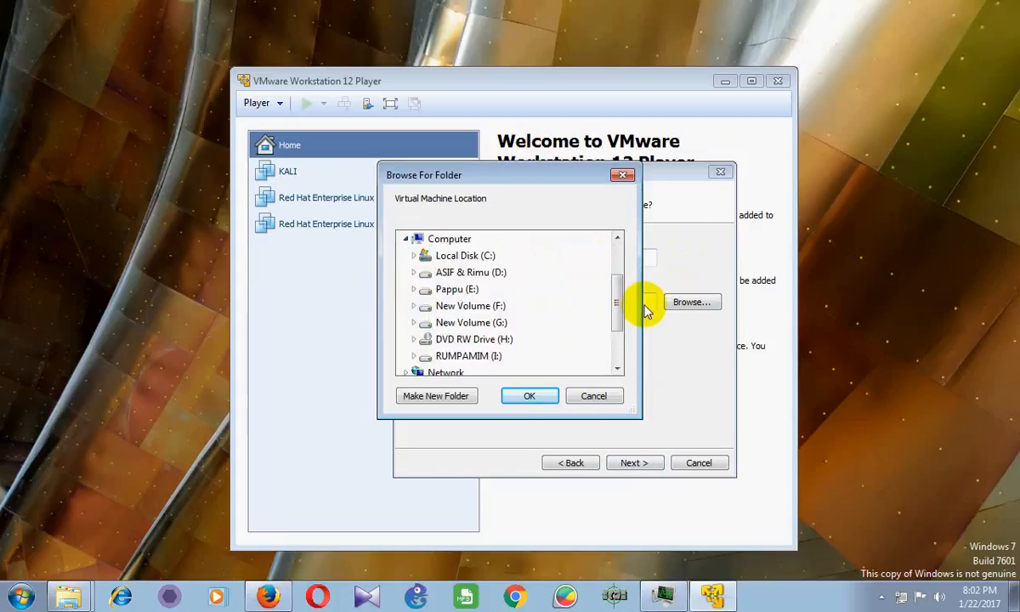
left_click(444, 290)
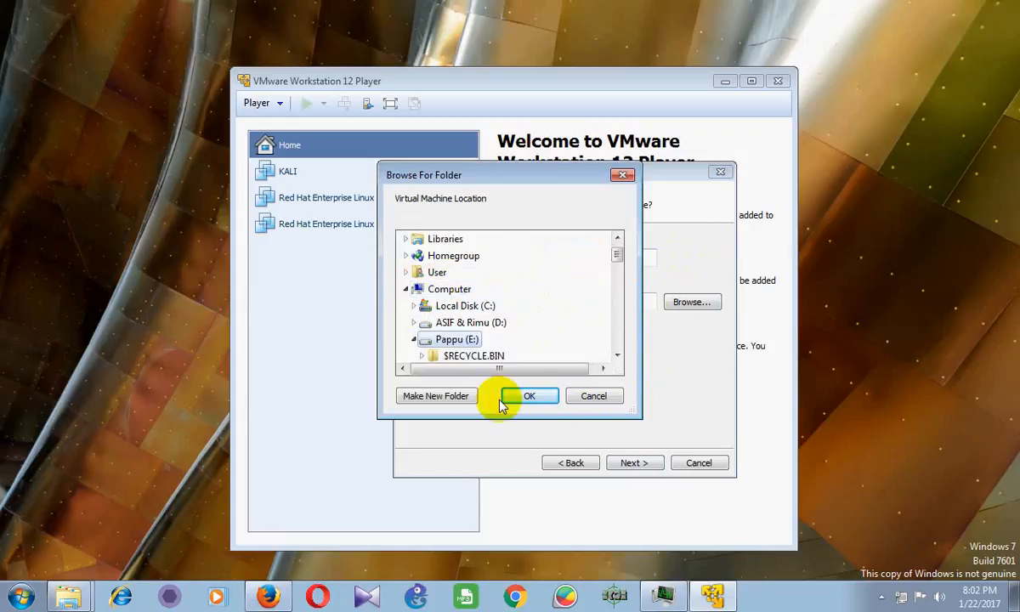
left_click(430, 396)
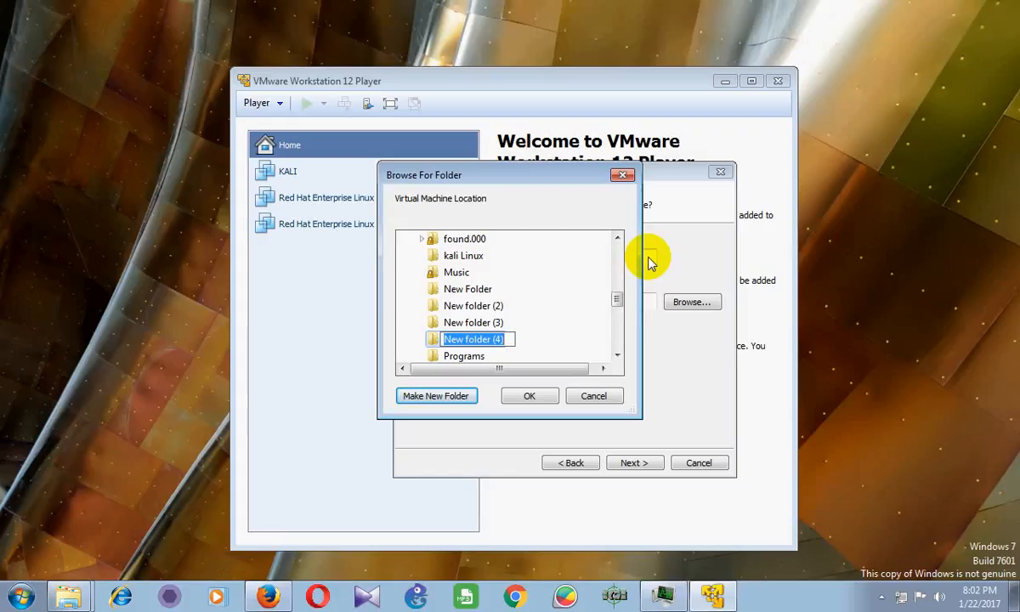
type("Redhat 123")
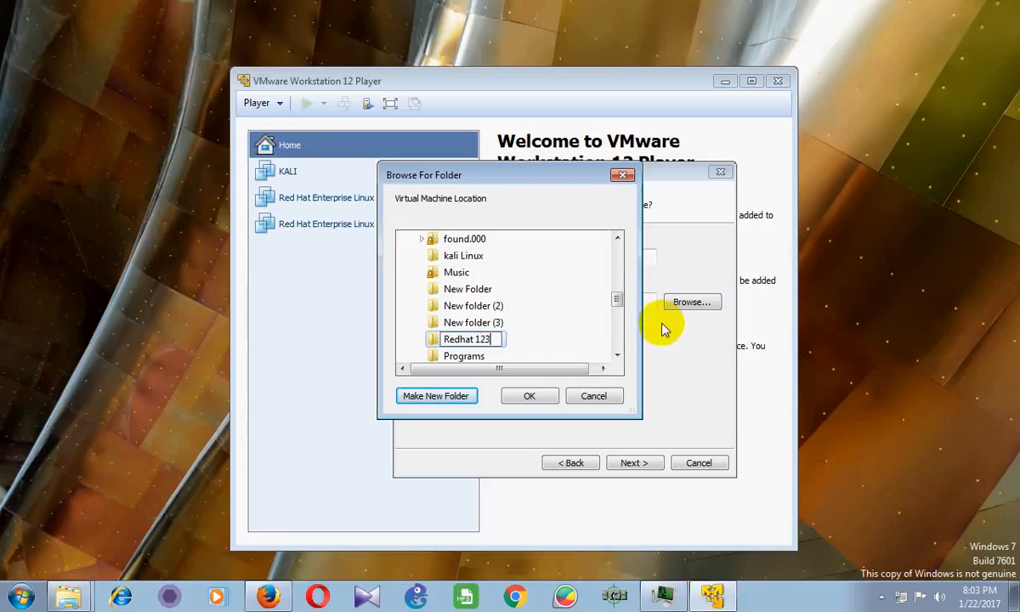
key("Return")
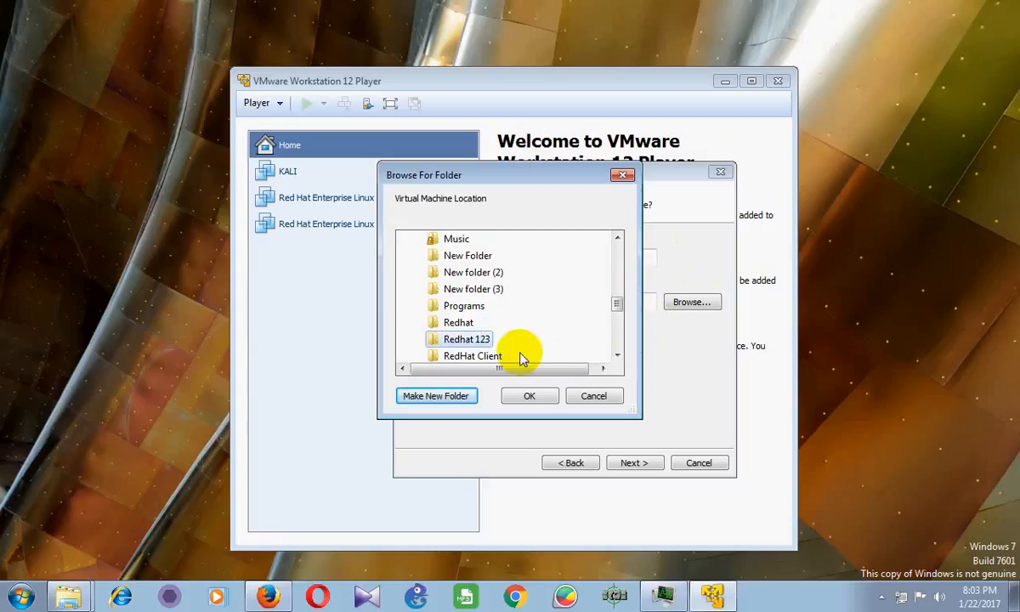
left_click(528, 397)
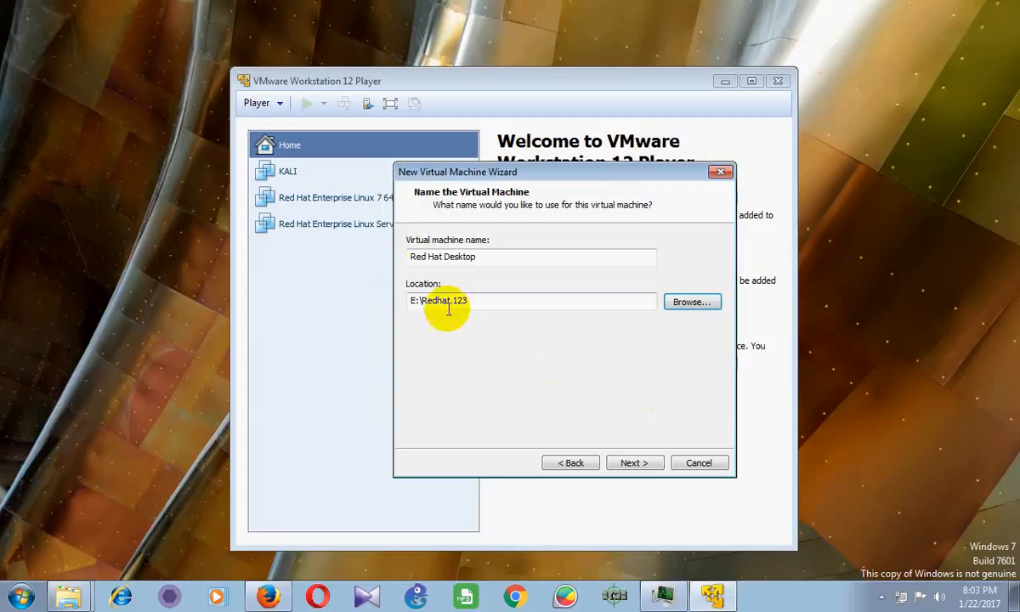
Check the E:\Redhat 123 location path and advance to the disk capacity page
left_click_drag(469, 299, 414, 300)
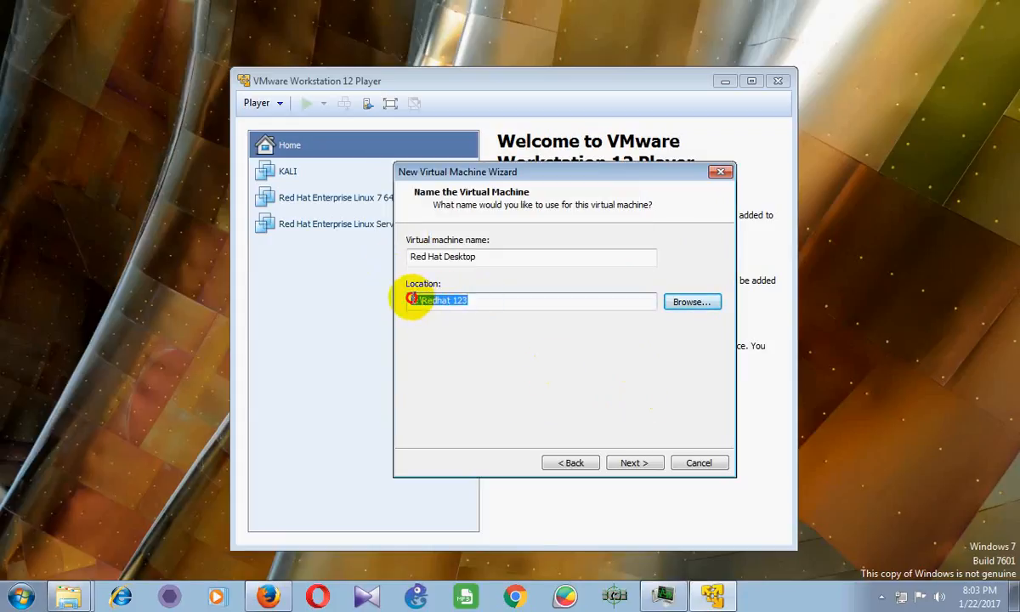
left_click(501, 300)
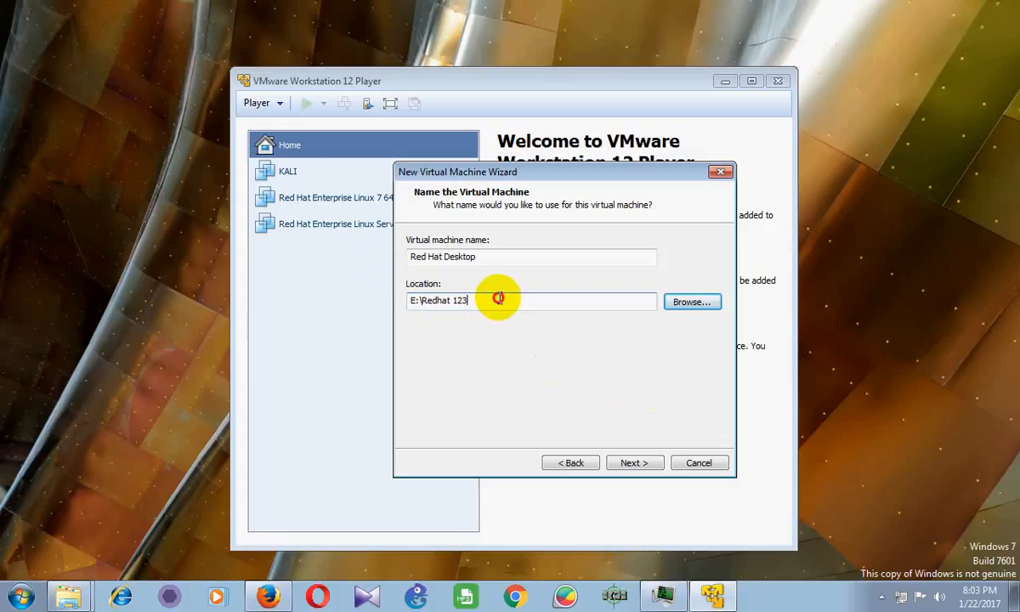
left_click_drag(498, 298, 408, 291)
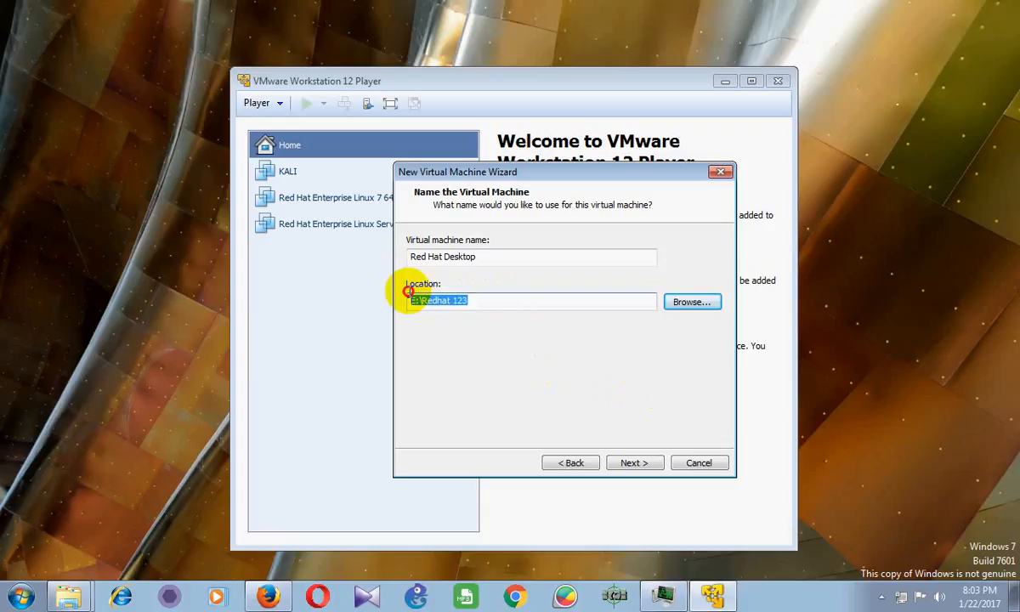
left_click(483, 304)
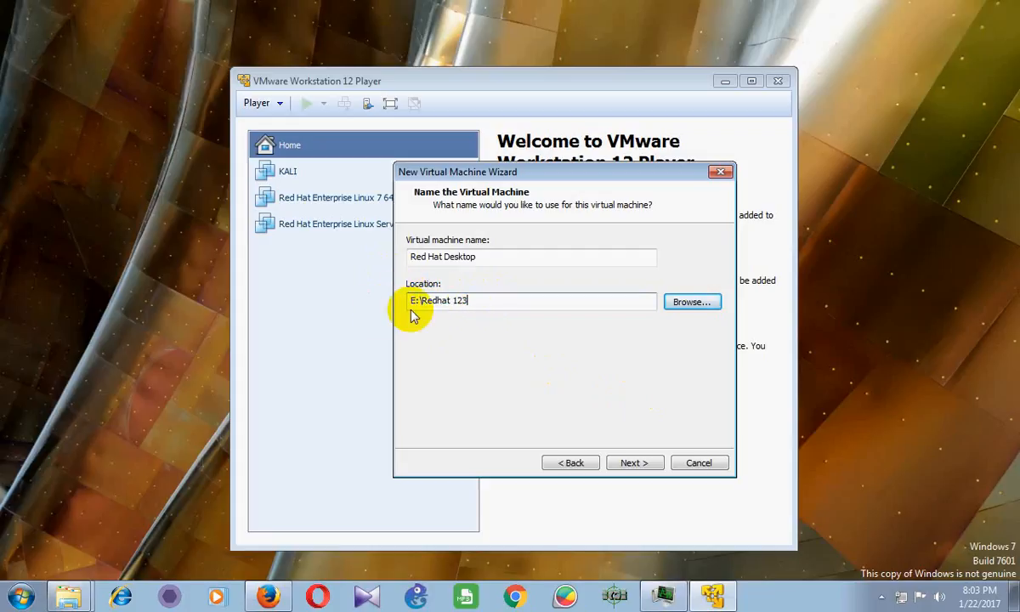
left_click_drag(474, 304, 410, 301)
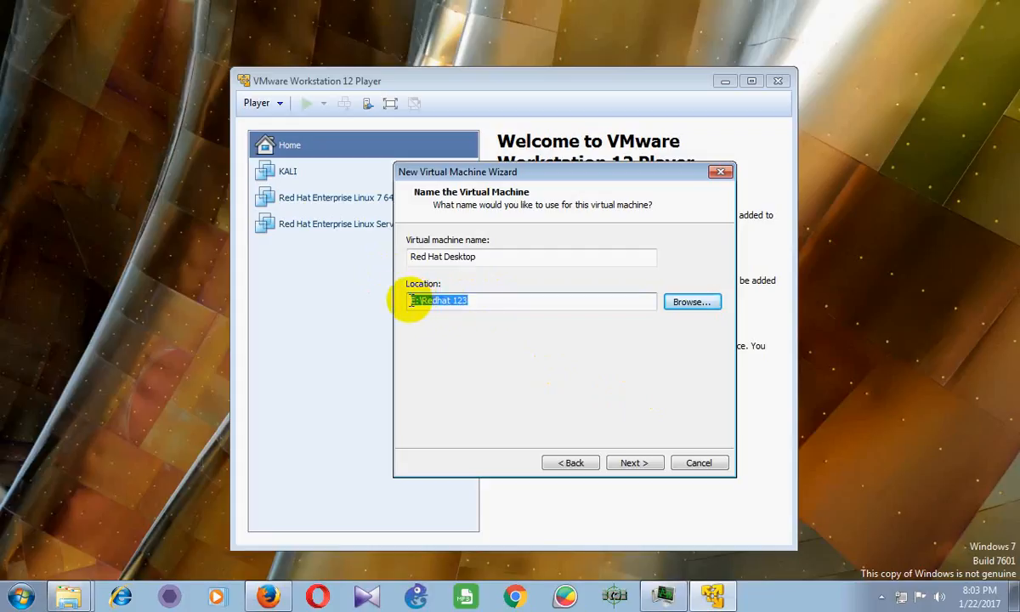
left_click(483, 299)
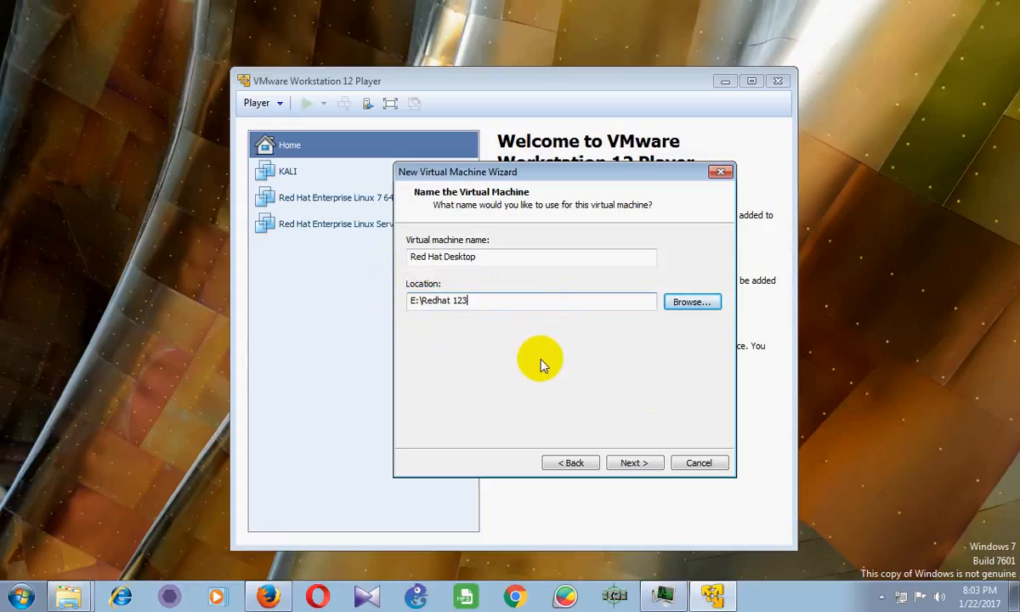
left_click(646, 463)
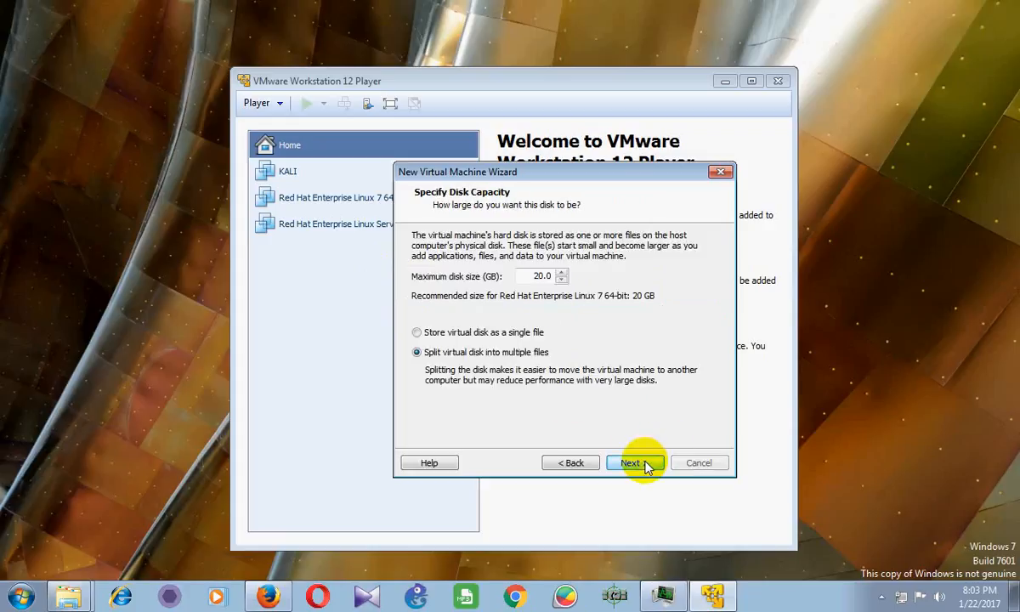
Set the maximum disk size to 30.0 GB, stored as a single file
left_click(570, 464)
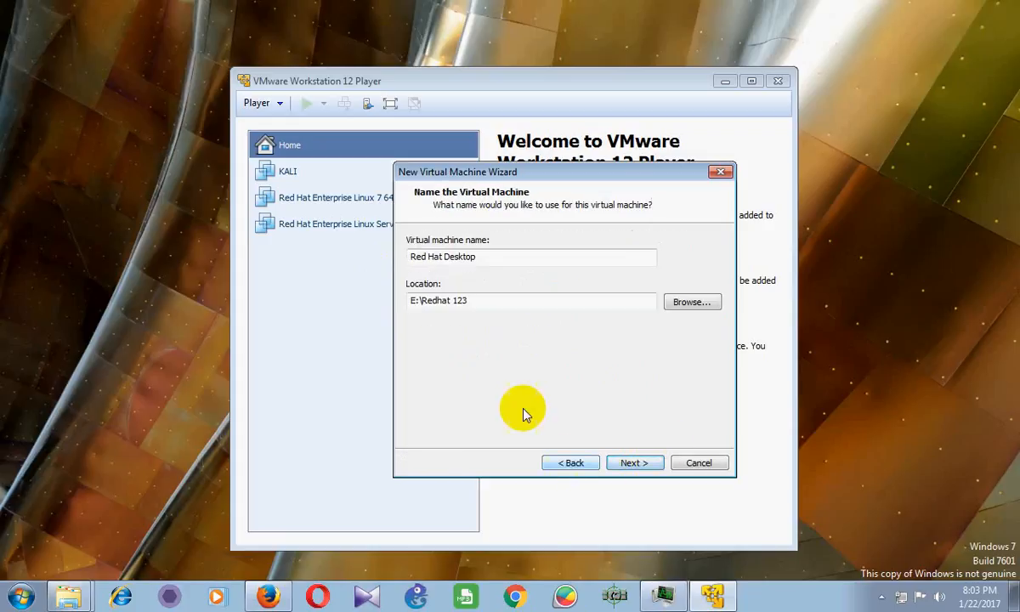
left_click(629, 462)
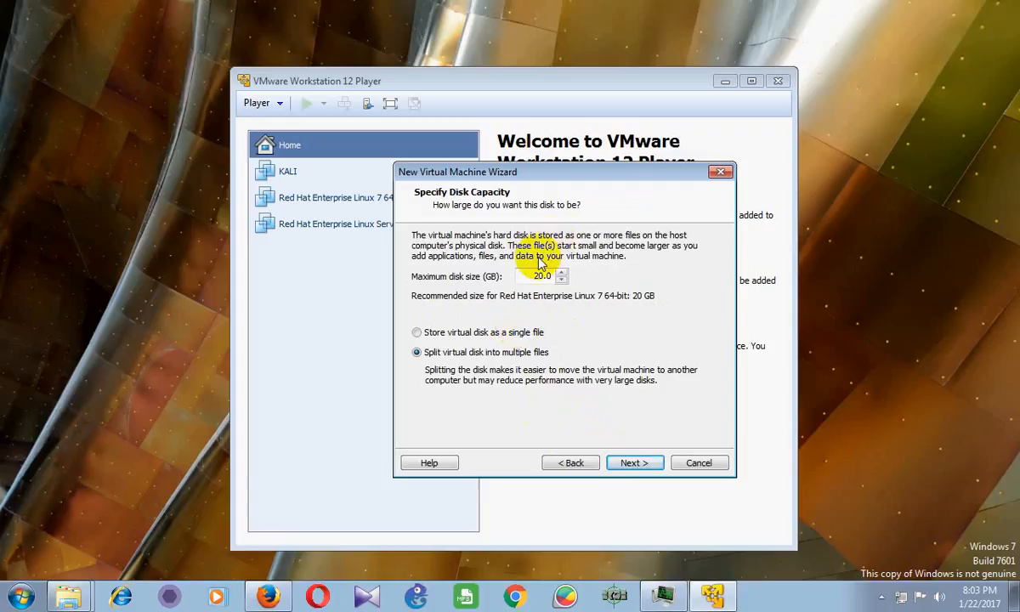
mouse_move(542, 276)
left_mouse_down()
mouse_move(528, 274)
mouse_move(544, 276)
left_mouse_up()
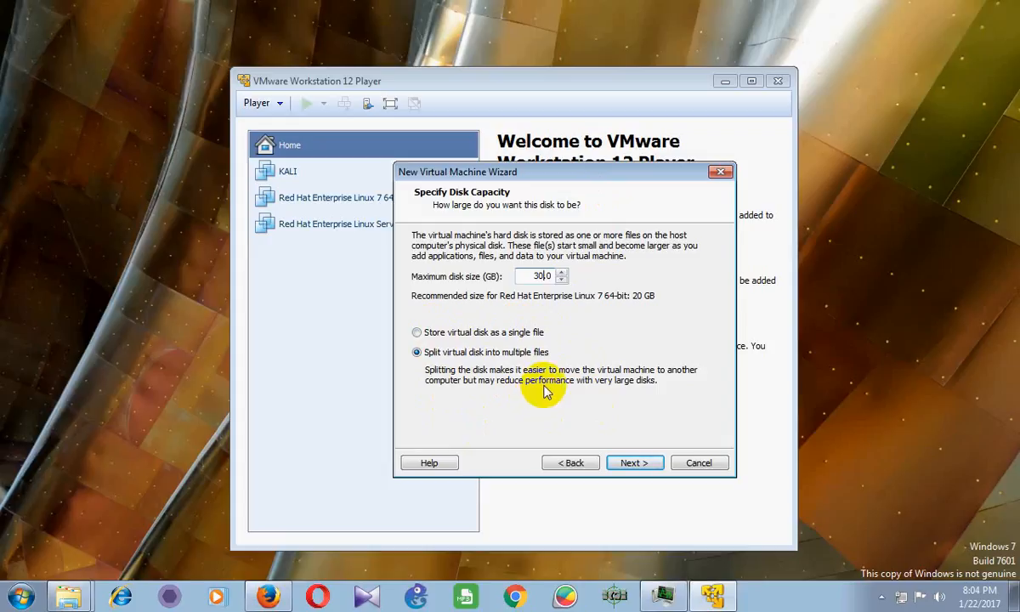
left_click(455, 334)
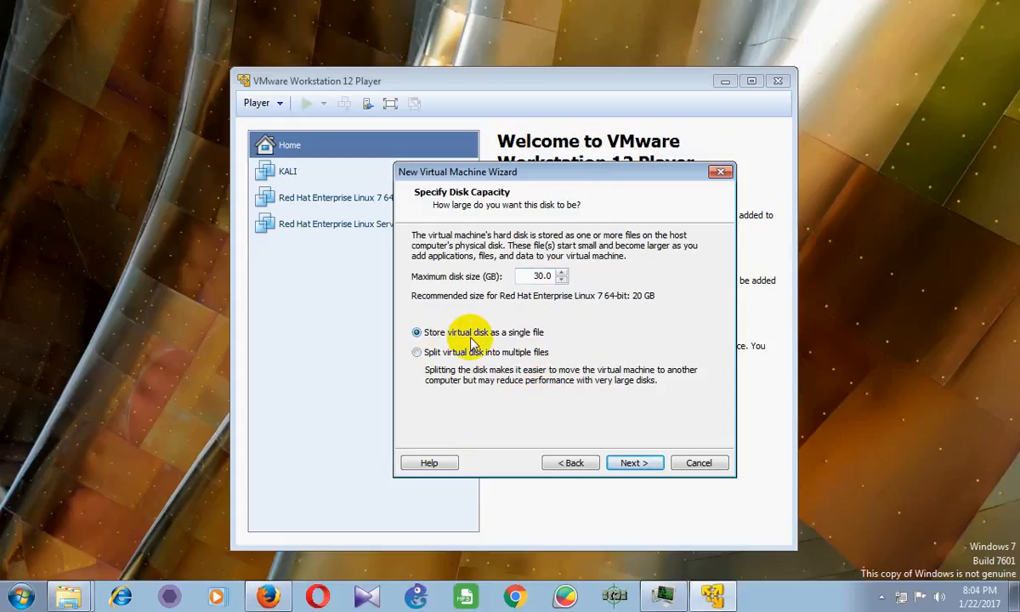
Review the summary and finish creating the Red Hat Desktop machine
left_click(633, 463)
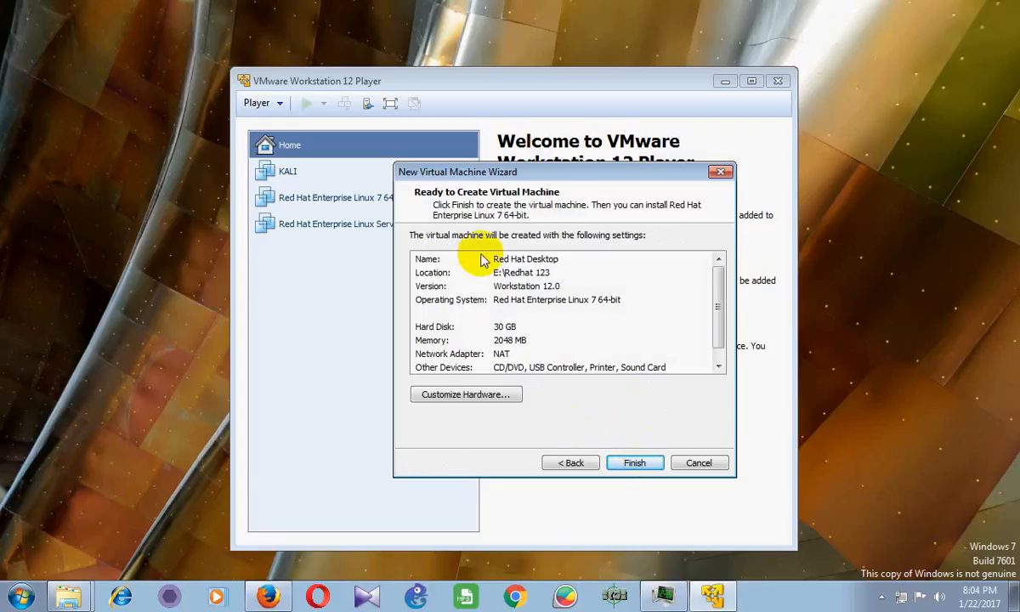
left_click(639, 463)
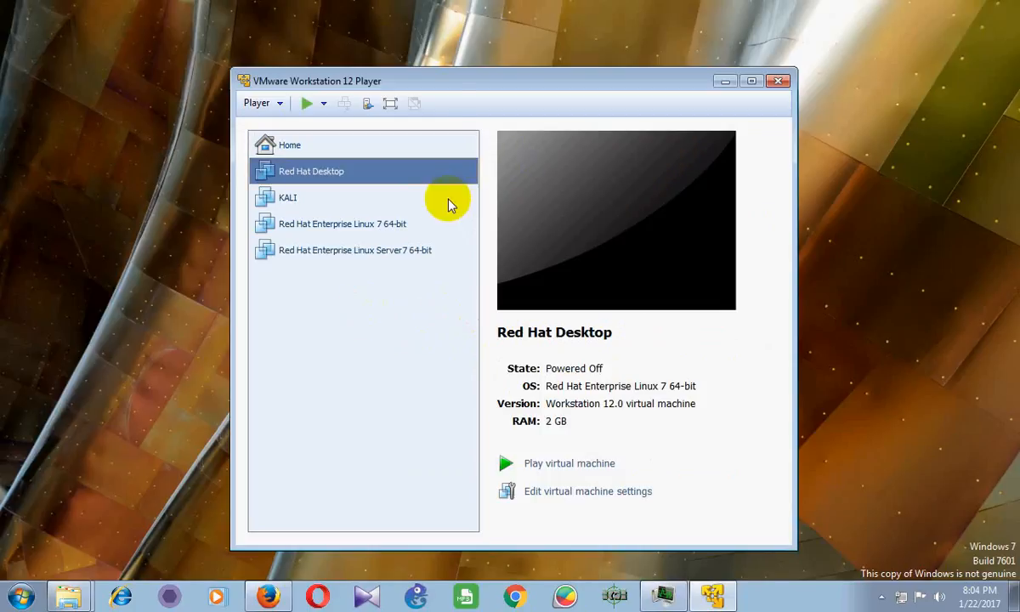
Point the machine's CD/DVD drive at the ISO image E:\rhel-server-7.2-x86_64-dvd.iso
left_click(586, 493)
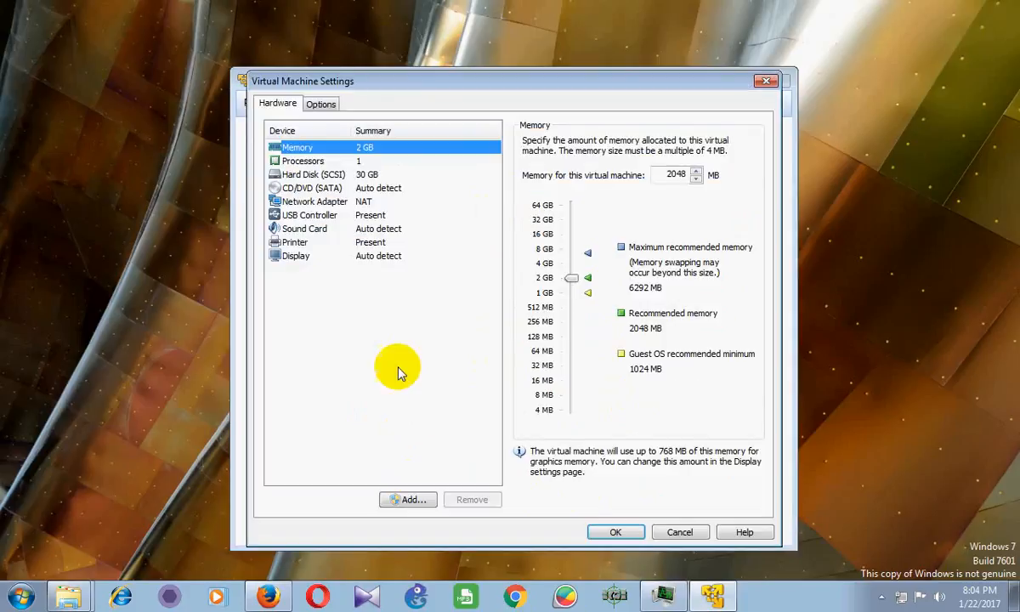
left_click(338, 189)
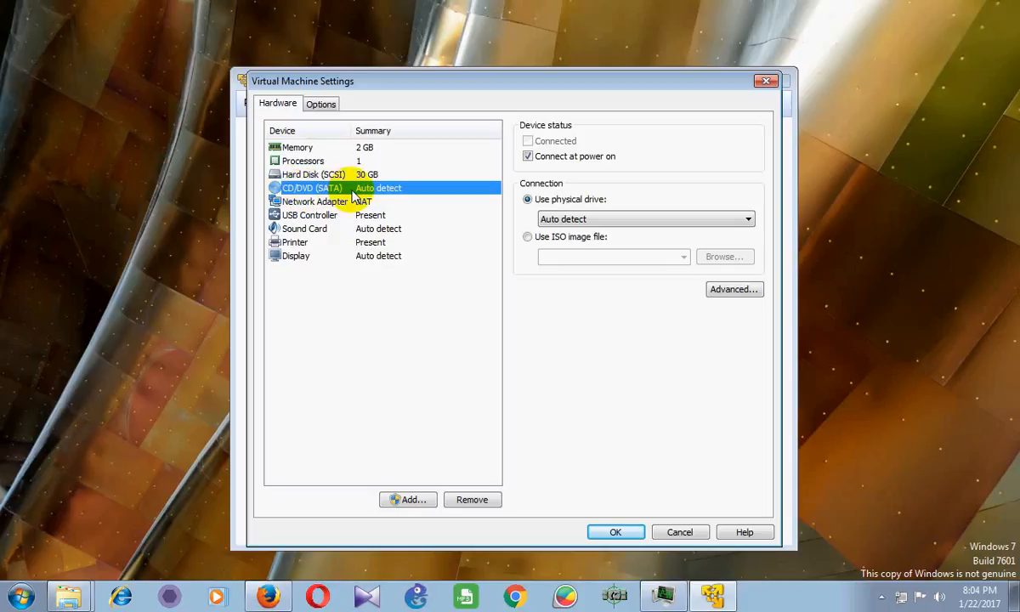
left_click(549, 241)
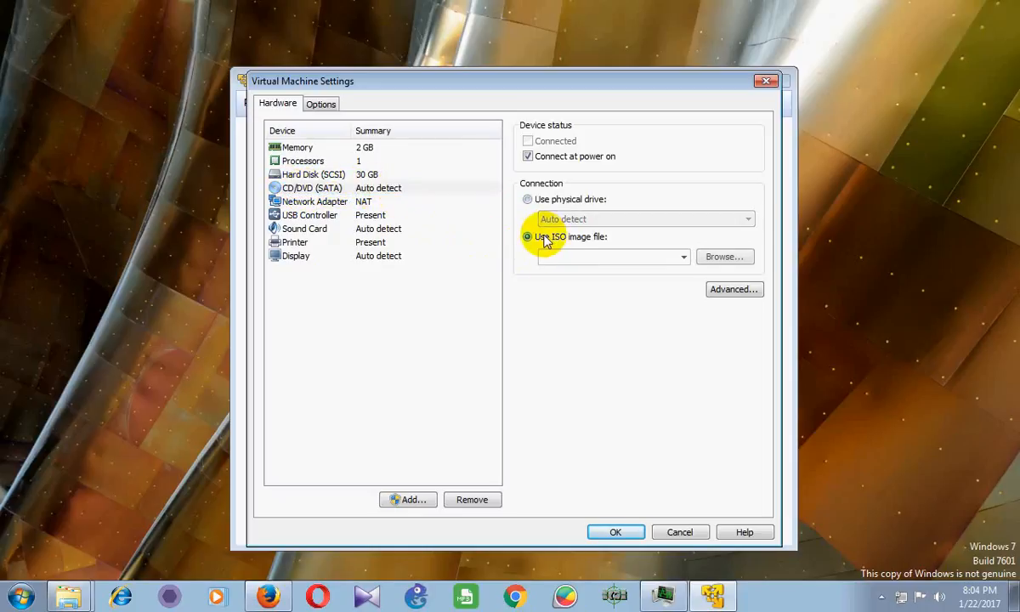
left_click(723, 257)
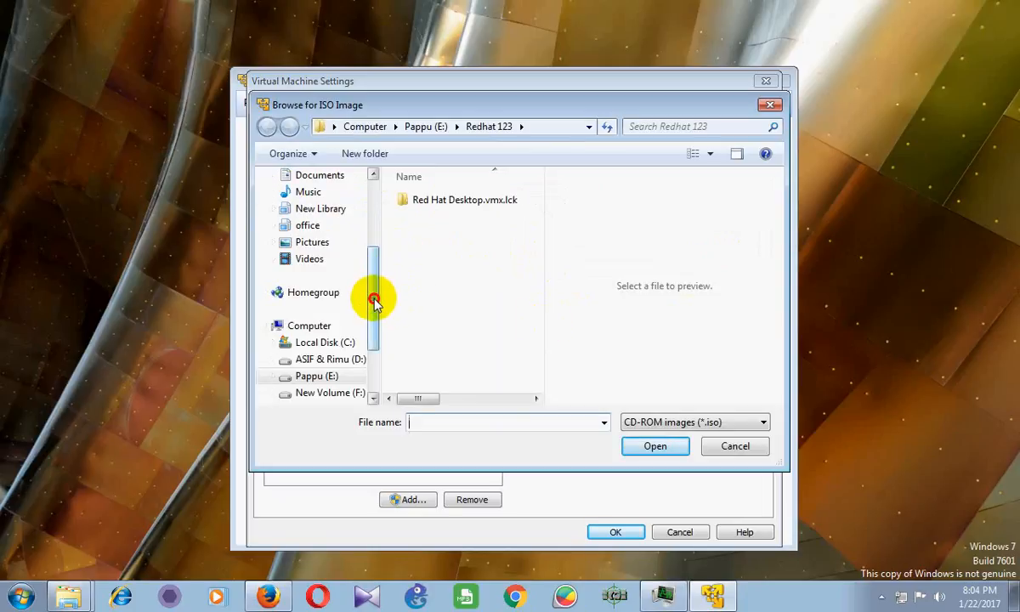
scroll(374, 302, "down", 1)
left_click(426, 127)
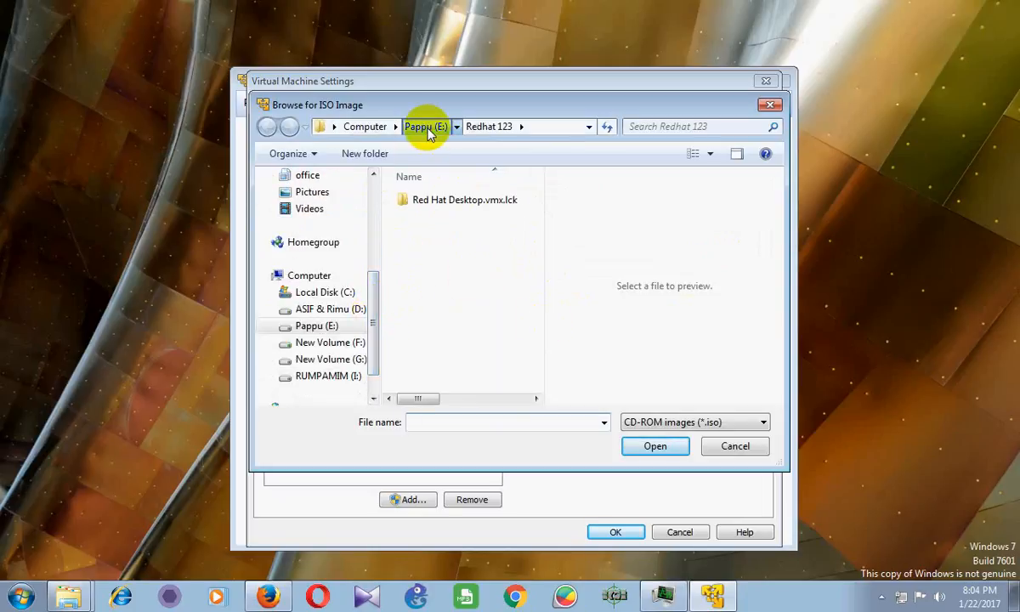
left_click_drag(536, 321, 525, 396)
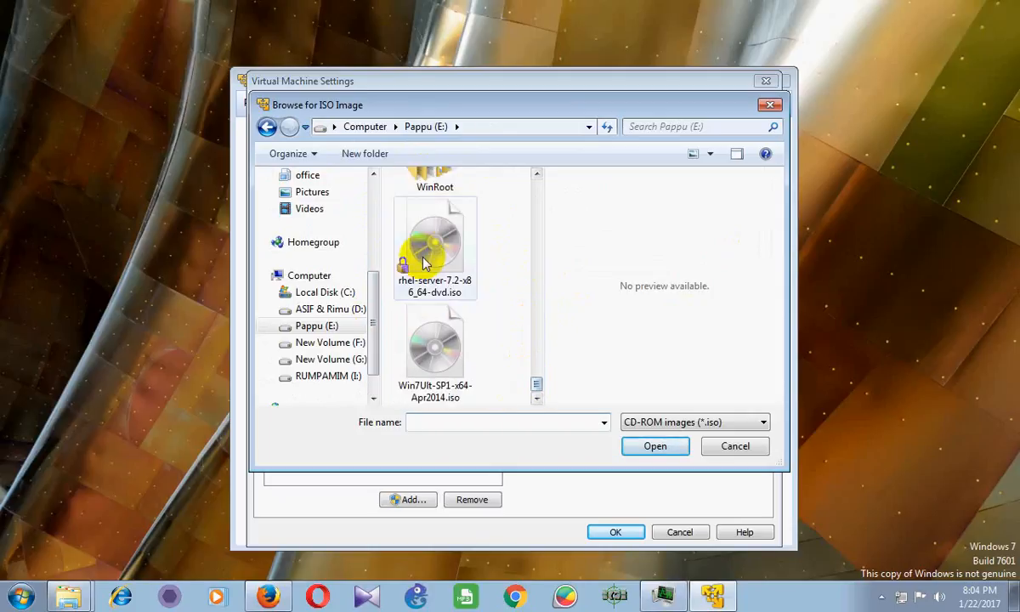
left_click(398, 243)
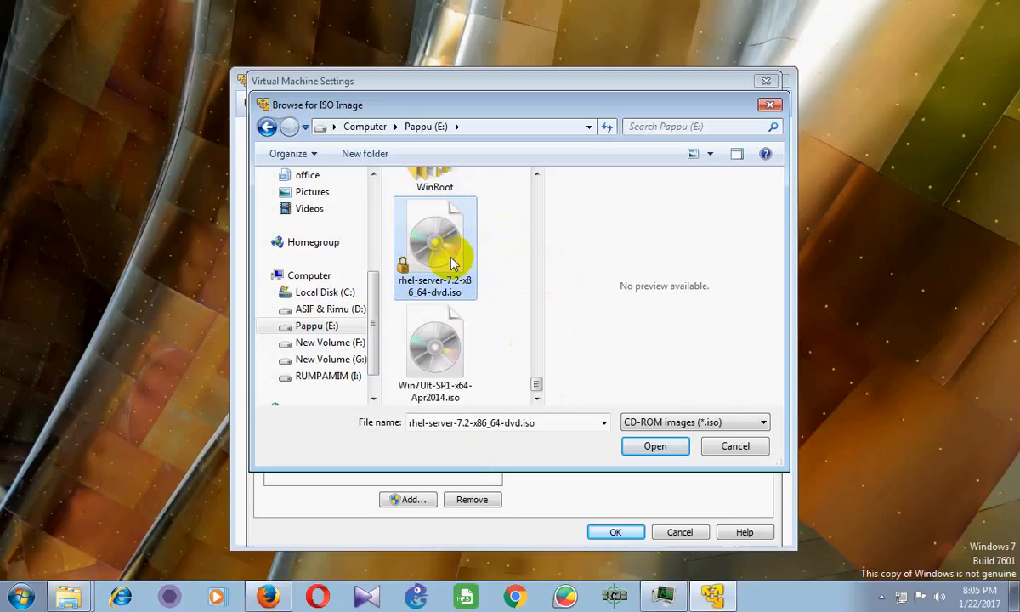
left_click(658, 446)
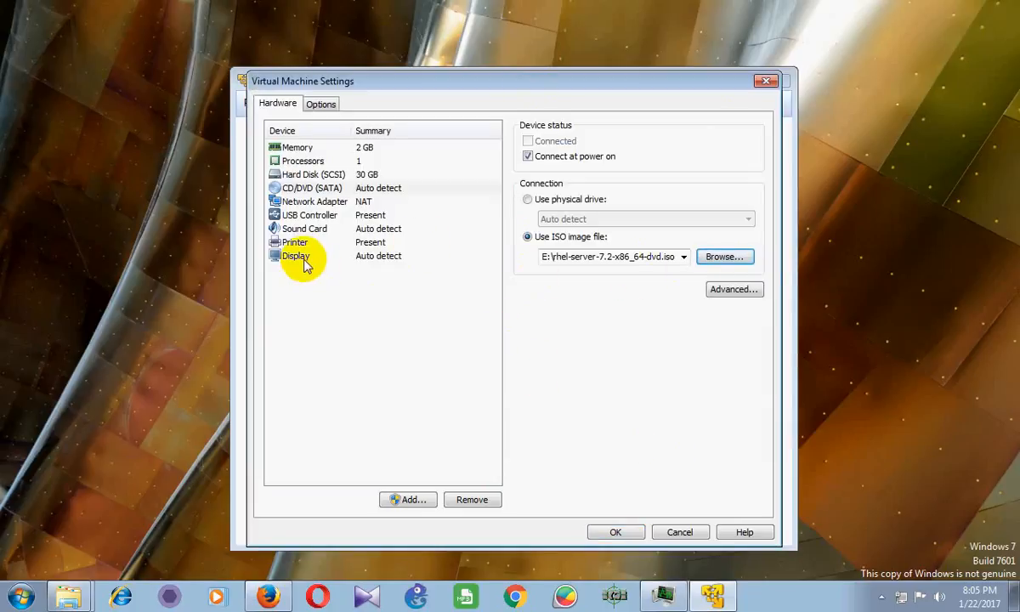
Remove the virtual printer, then review the USB controller, network adapter and display settings
left_click(327, 243)
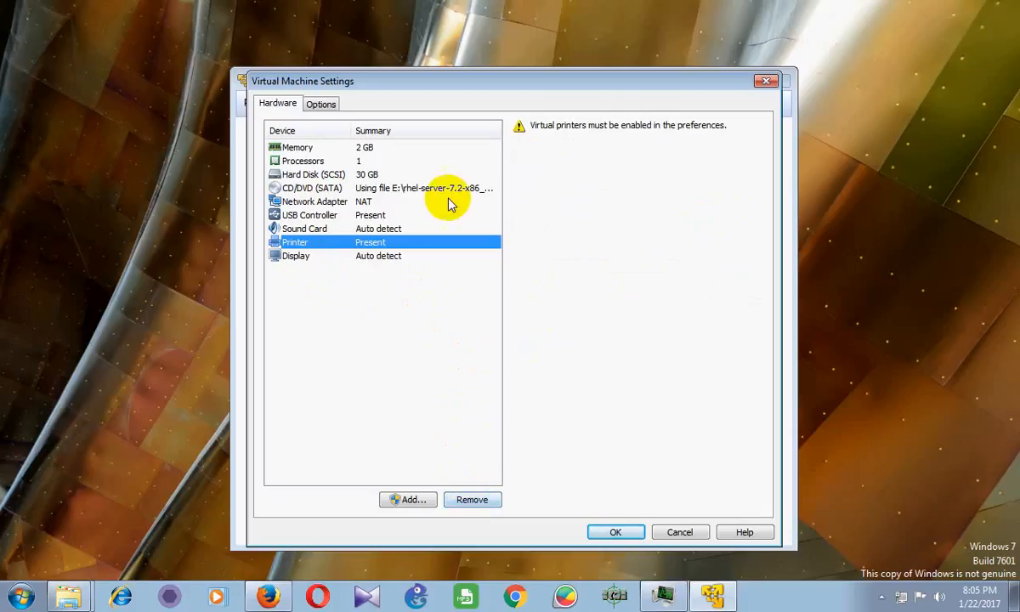
left_click(471, 500)
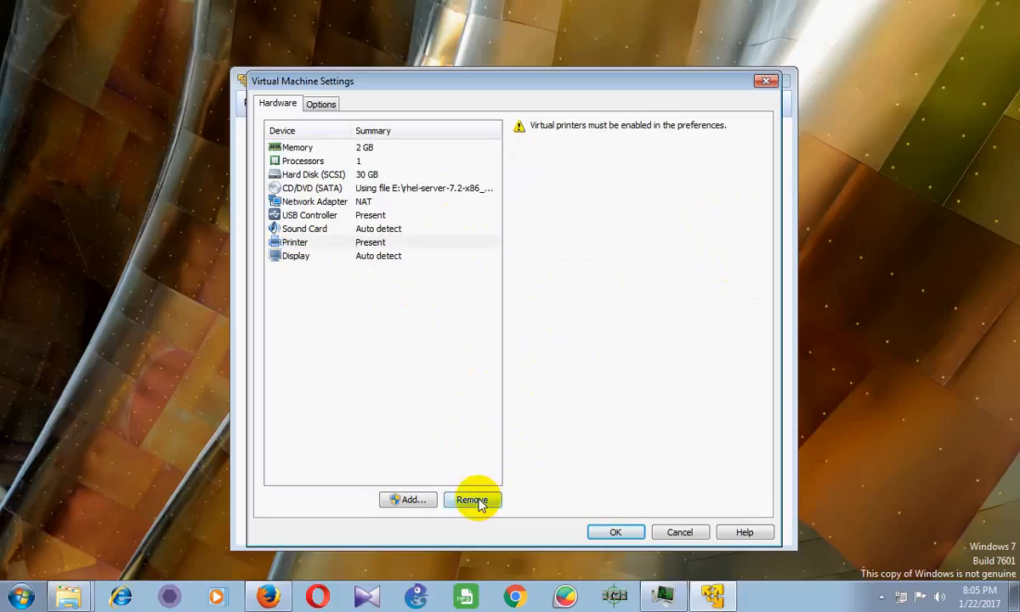
left_click(340, 216)
left_click(331, 202)
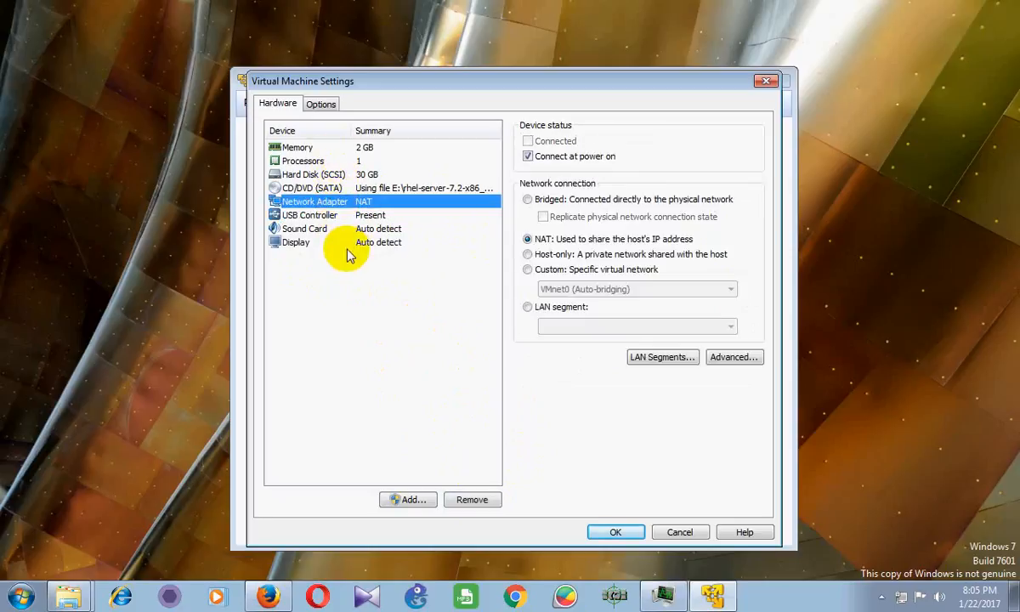
left_click(348, 244)
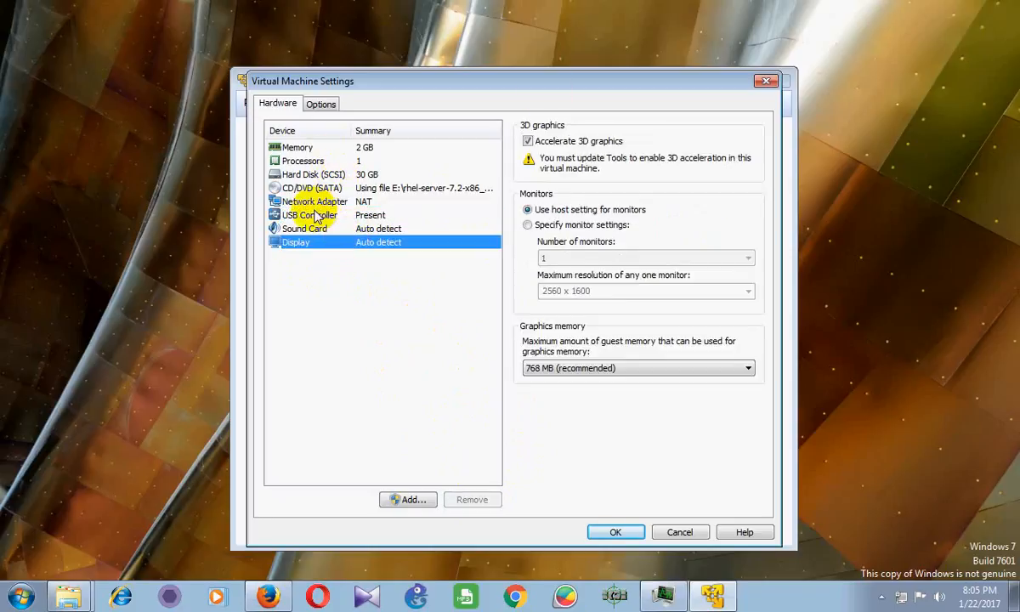
Remove the sound card and save the hardware changes
left_click(390, 229)
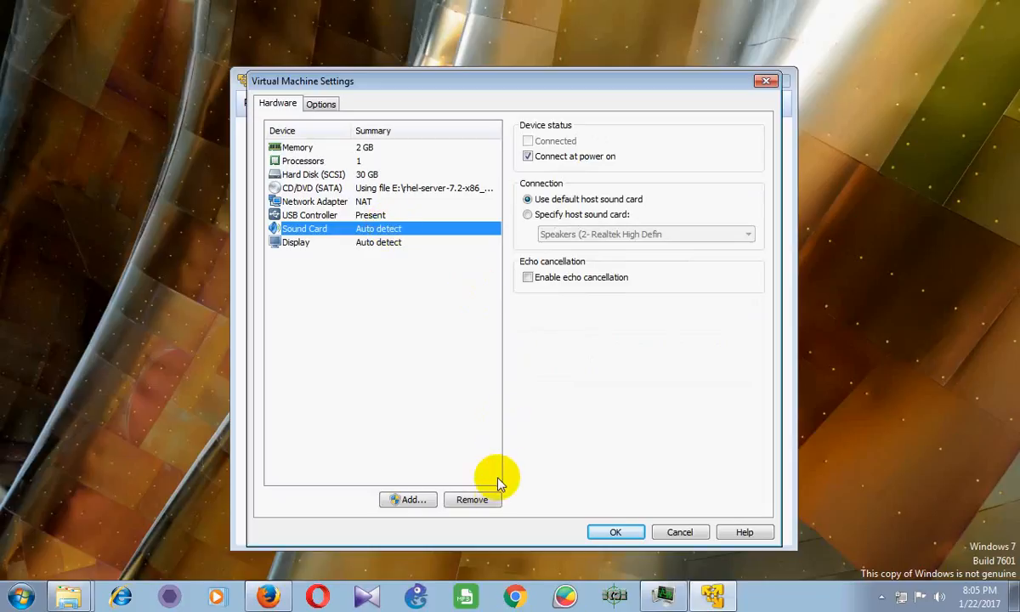
left_click(472, 499)
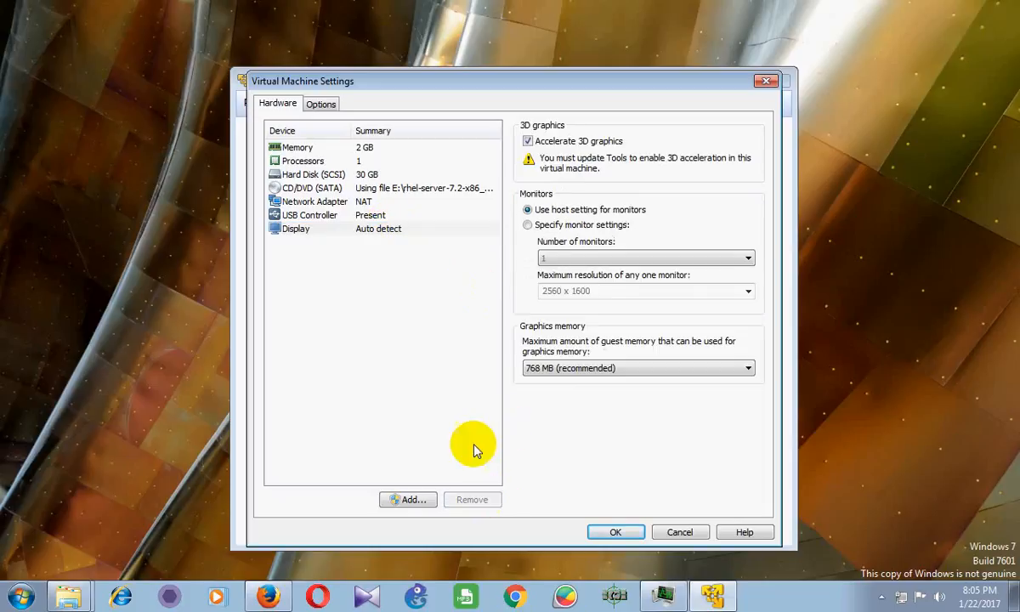
left_click(617, 533)
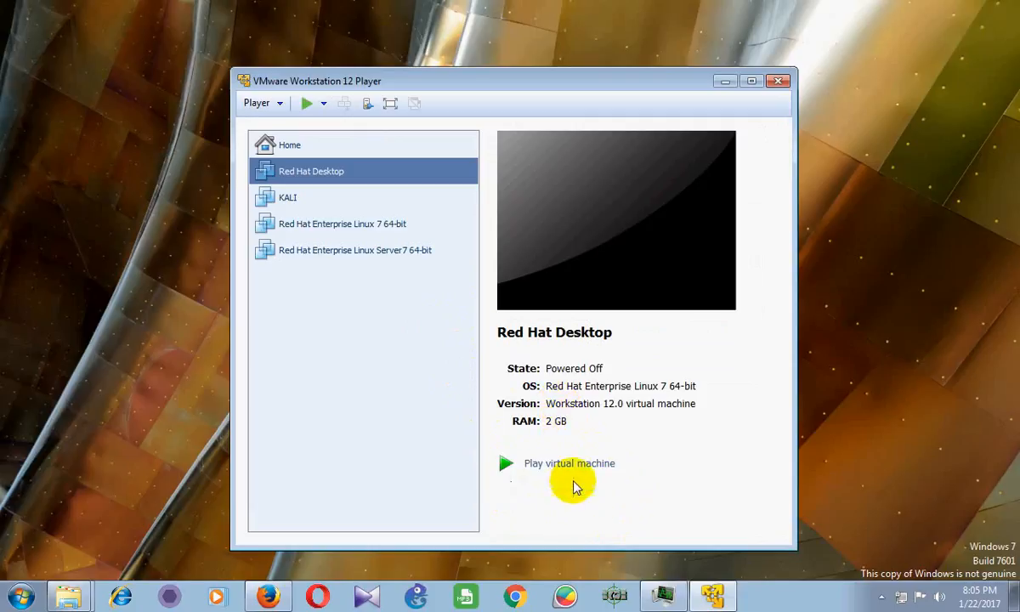
left_click(581, 491)
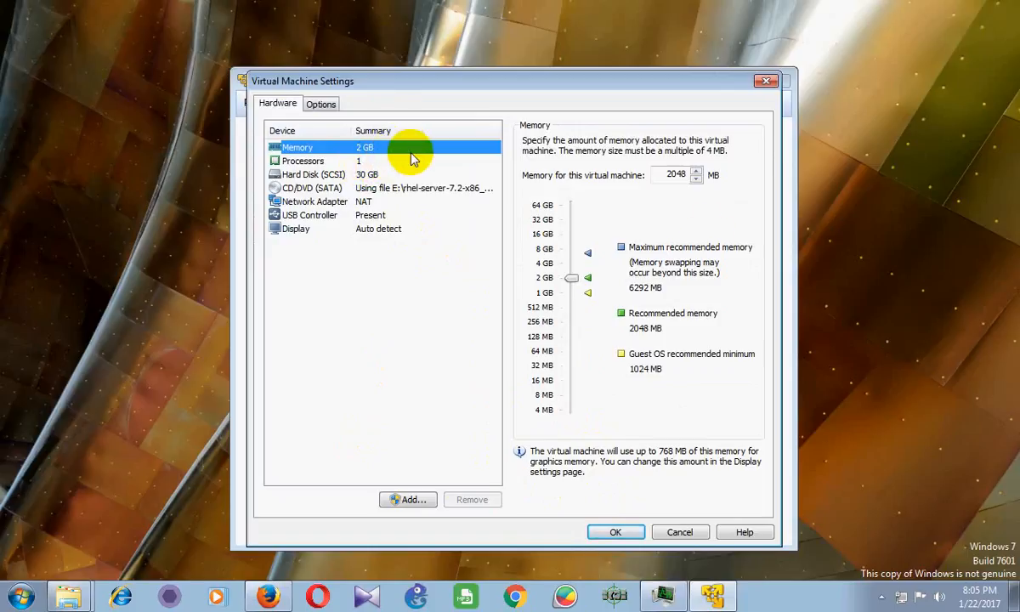
left_click(669, 174)
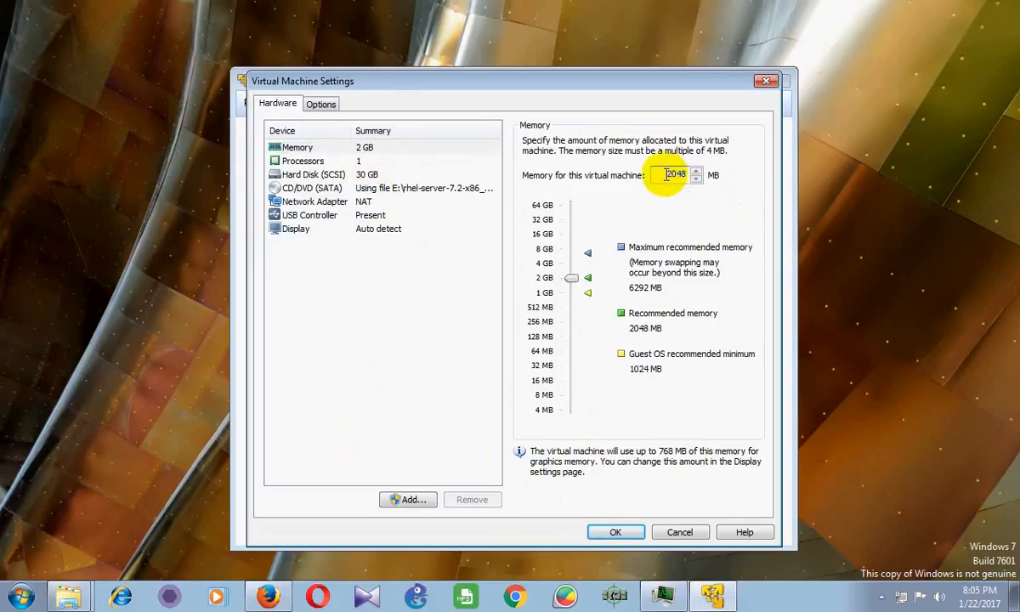
left_click_drag(585, 89, 767, 79)
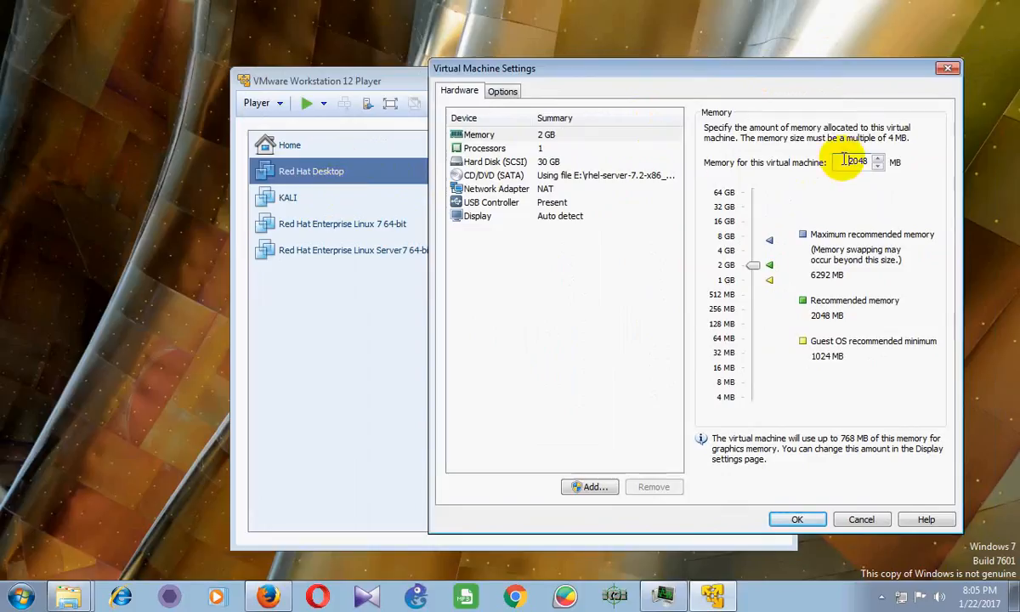
left_click_drag(847, 160, 869, 160)
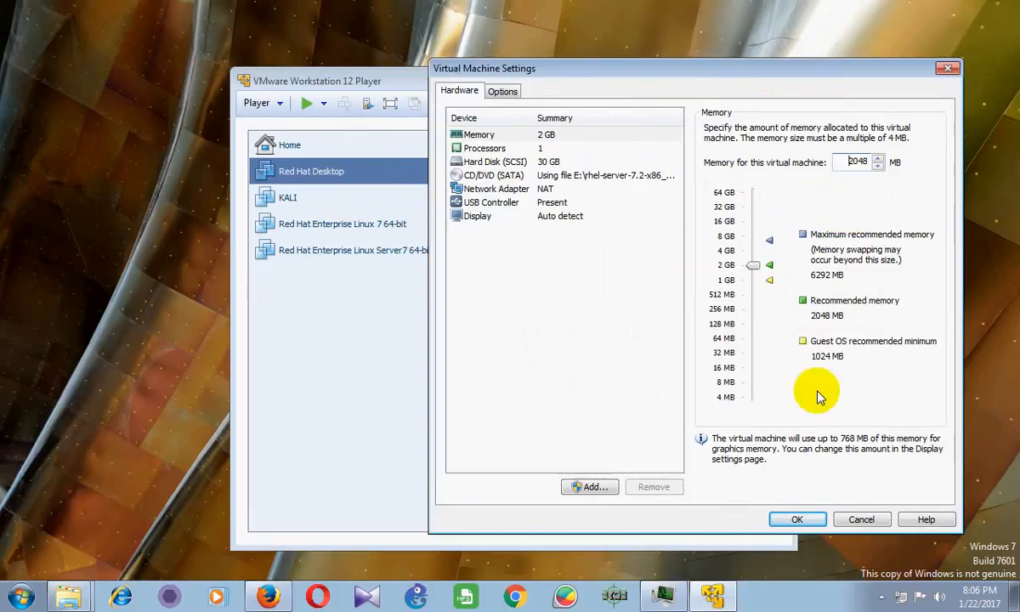
left_click(857, 161)
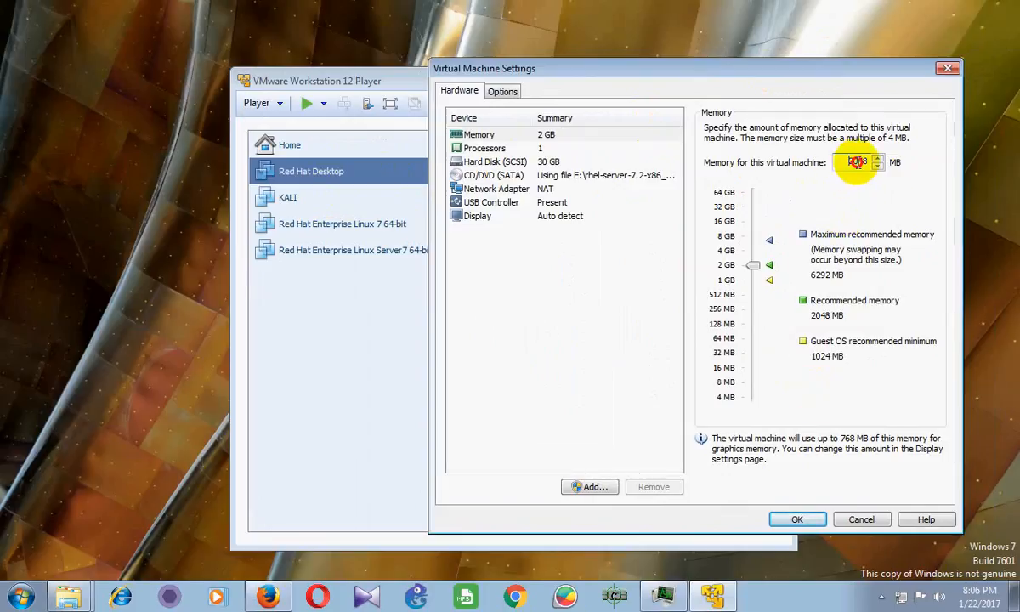
left_click(757, 274)
left_click_drag(758, 276, 755, 280)
left_click_drag(845, 162, 890, 161)
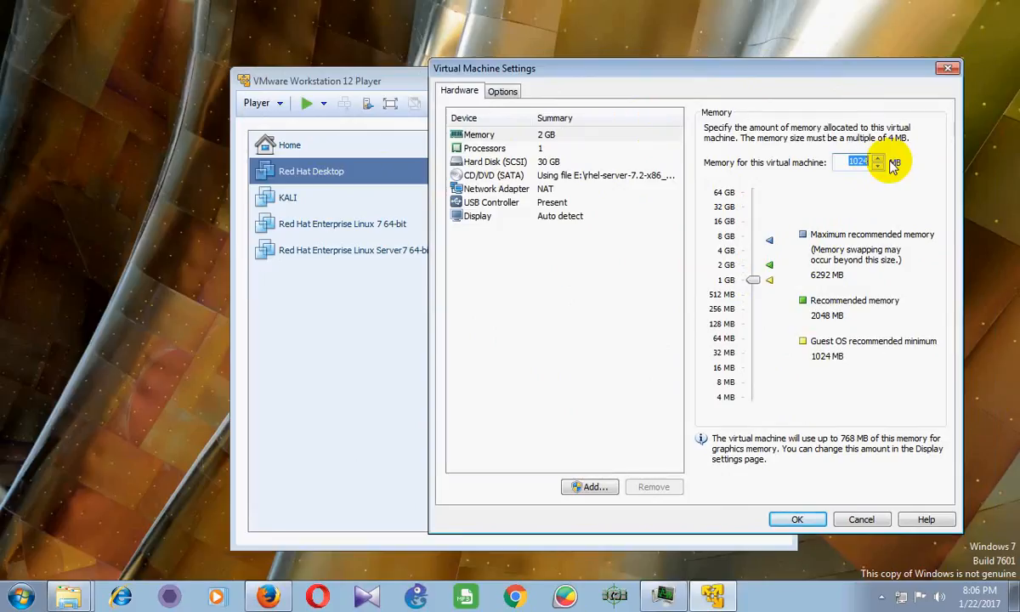
type("2048")
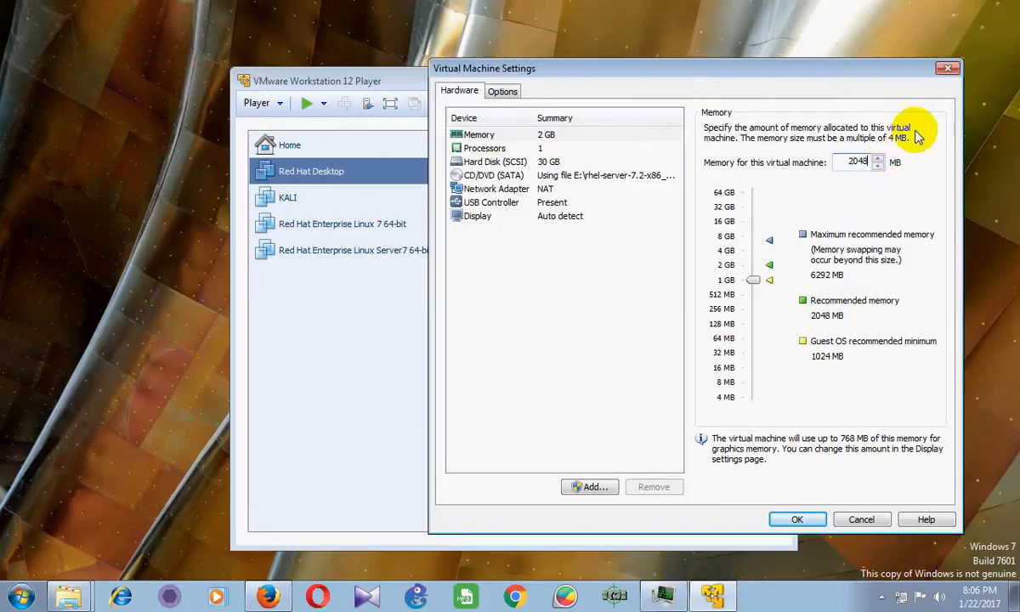
left_click(798, 520)
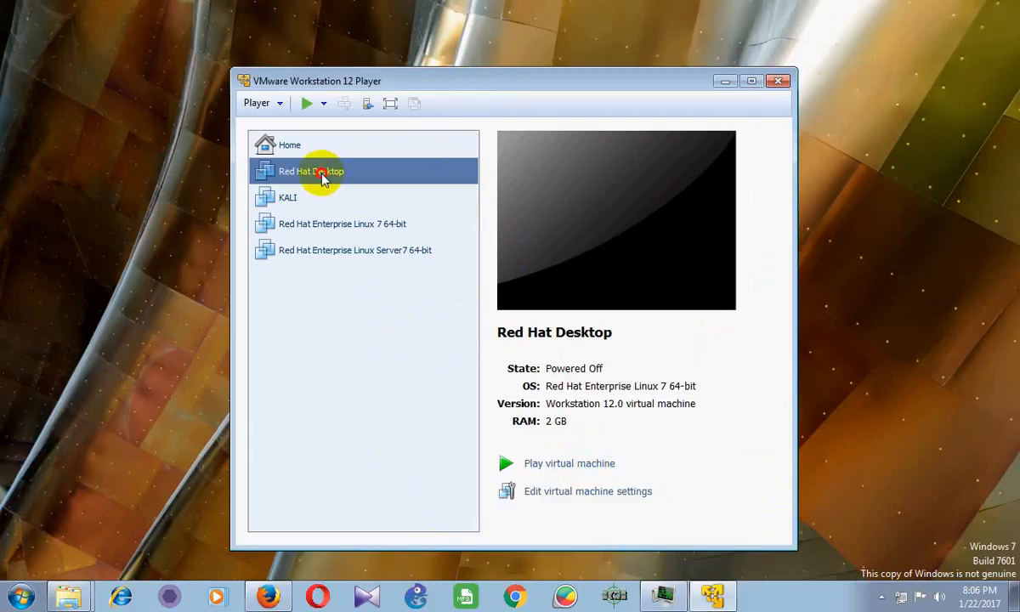
Power on Red Hat Desktop in full screen, skip PXE boot, and reboot via Ctrl+Alt+Del
left_click(567, 468)
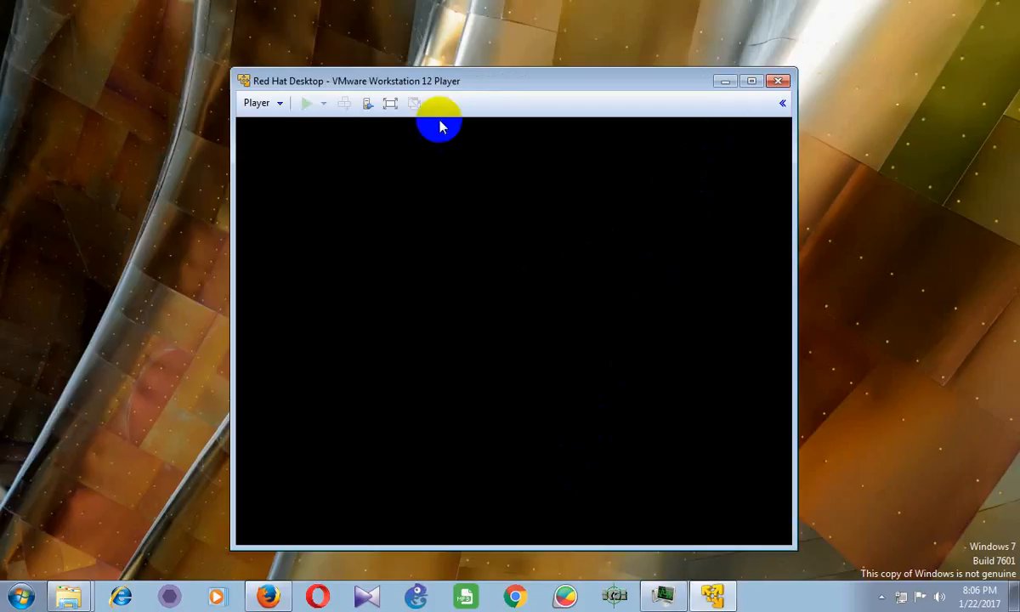
left_click(391, 104)
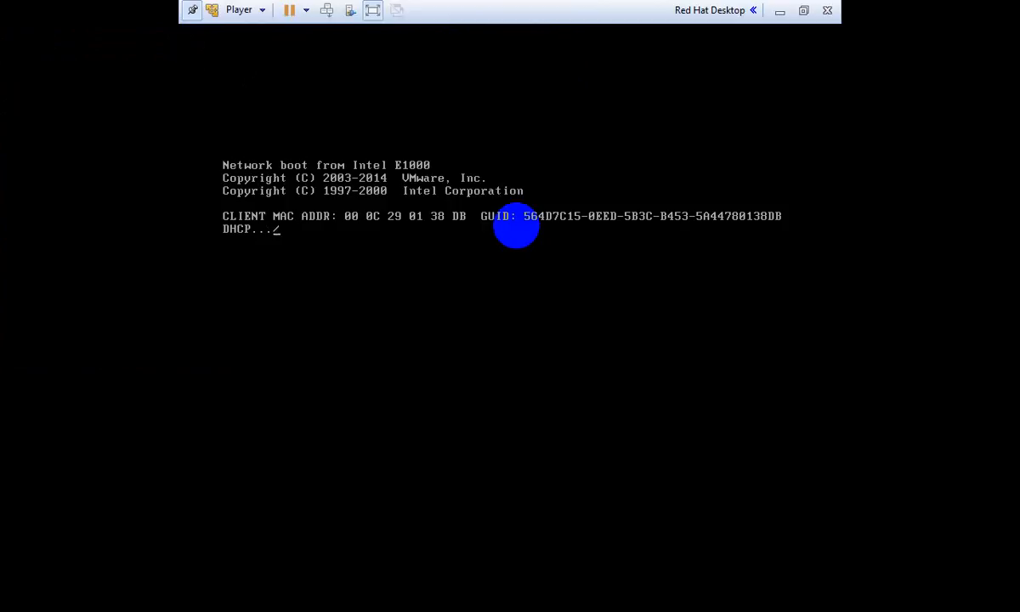
key("Escape")
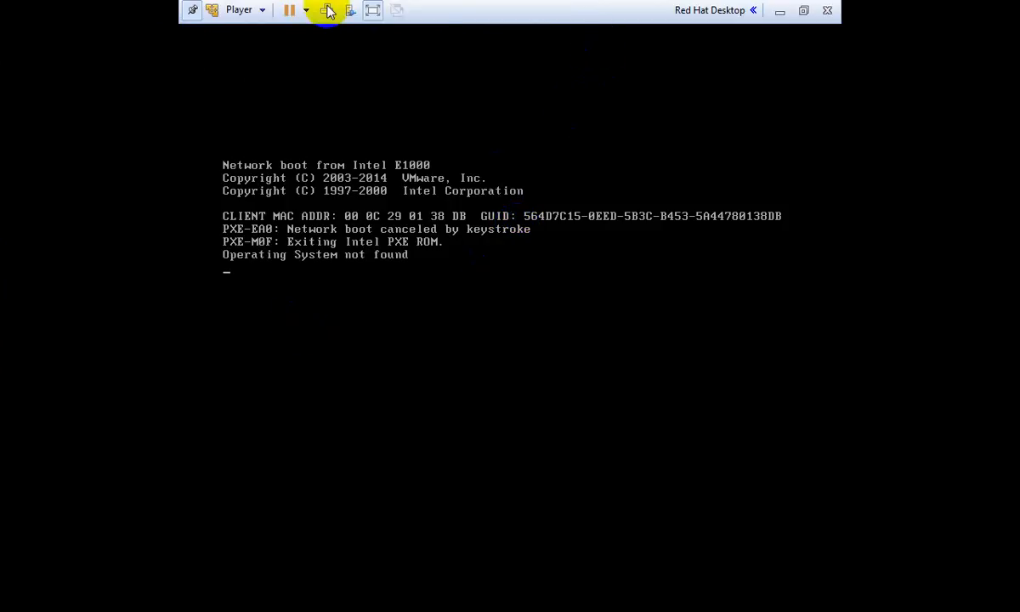
left_click(369, 10)
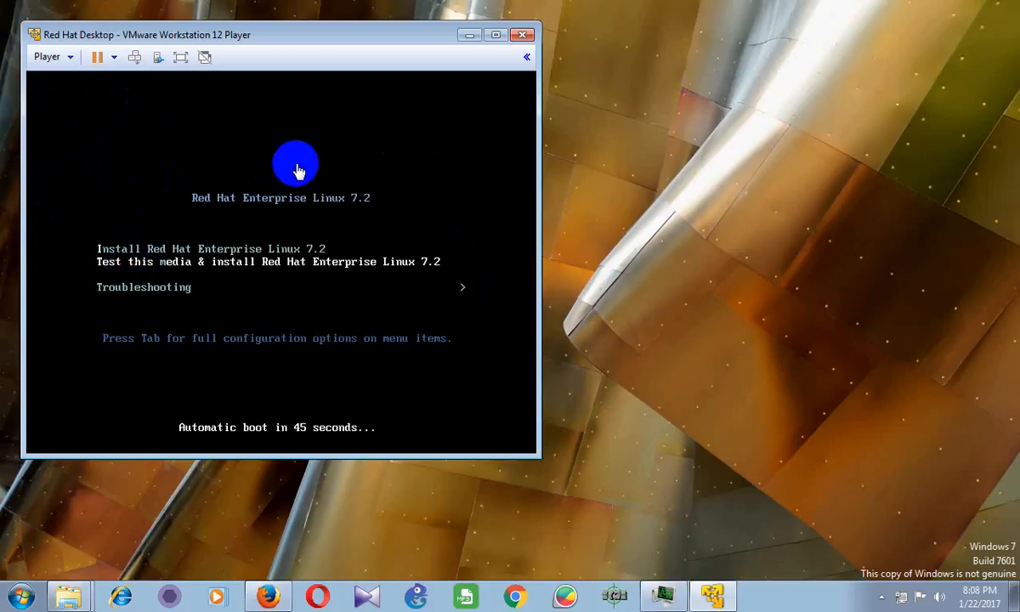
Stop the countdown and boot 'Install Red Hat Enterprise Linux 7.2' with the console in full screen
left_click(179, 56)
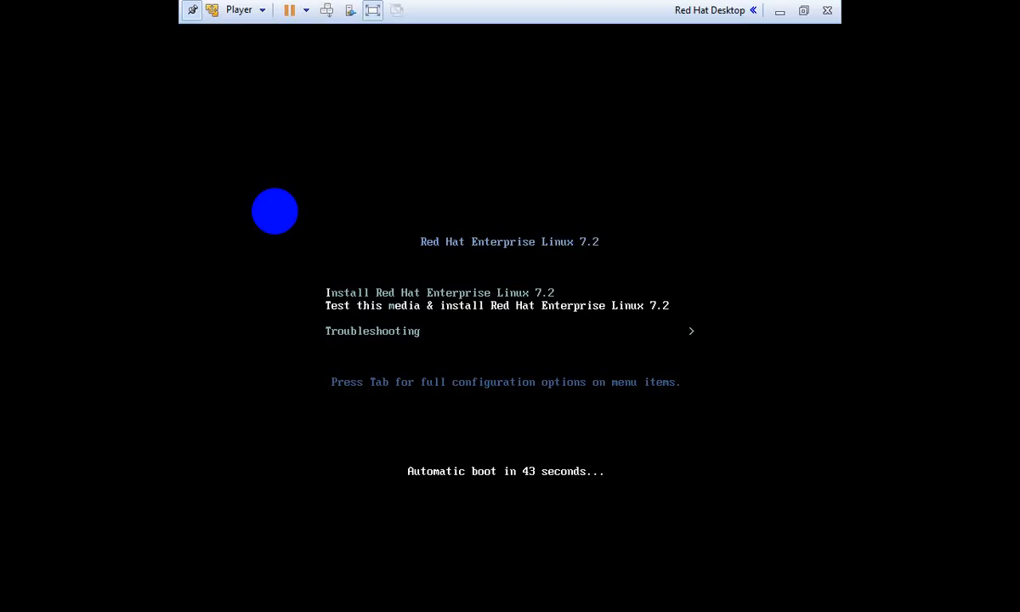
key("Up")
key("Down")
key("Up")
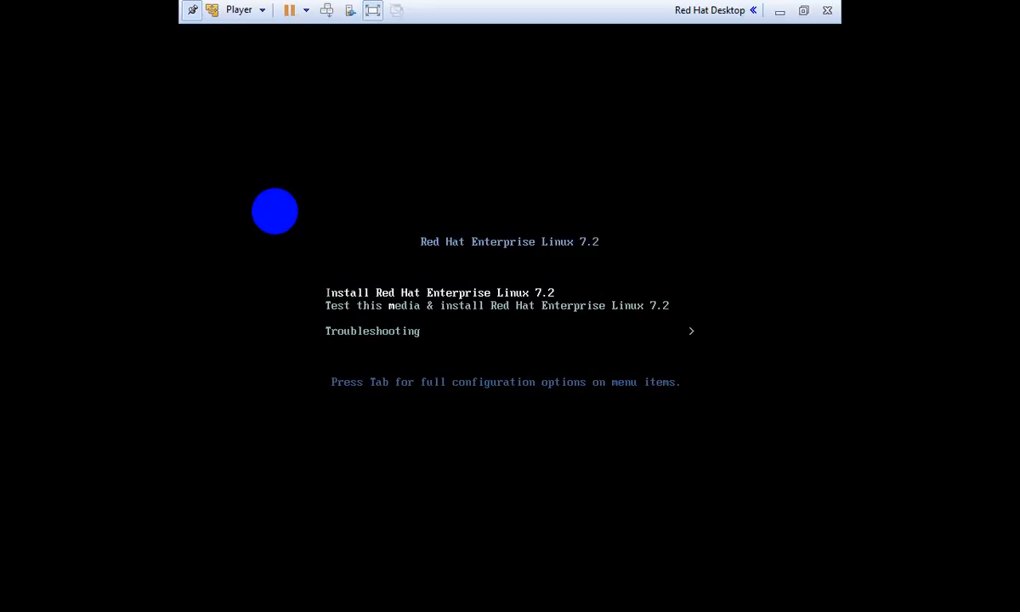
key("Down")
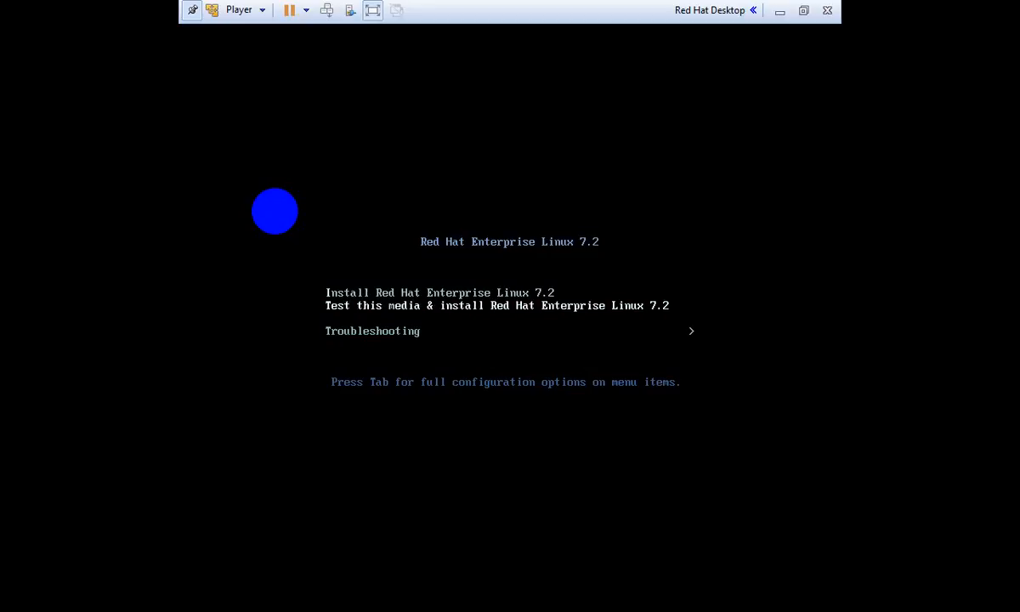
key("Up")
key("Down")
key("Up")
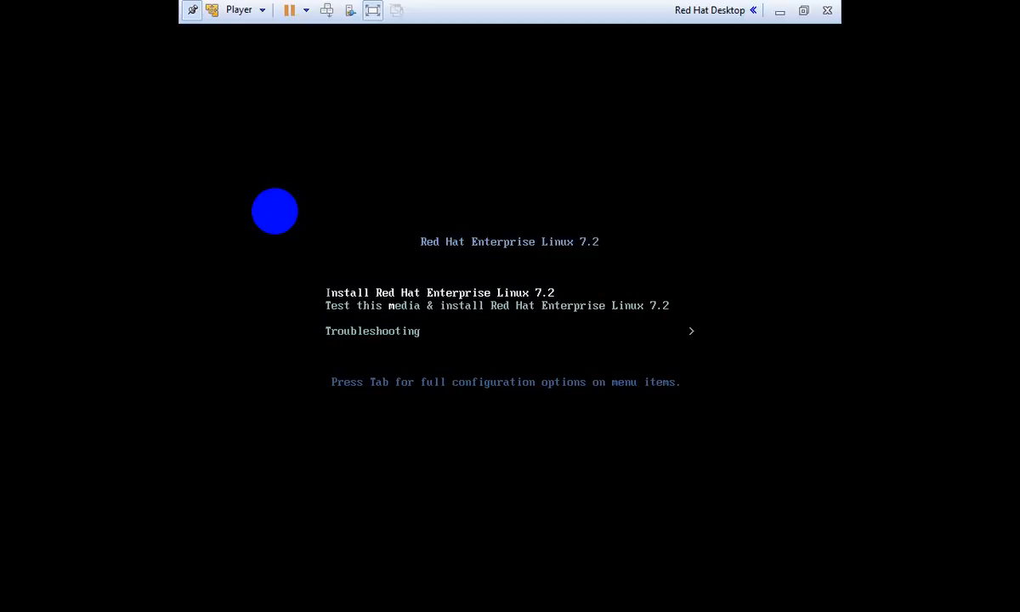
key("Return")
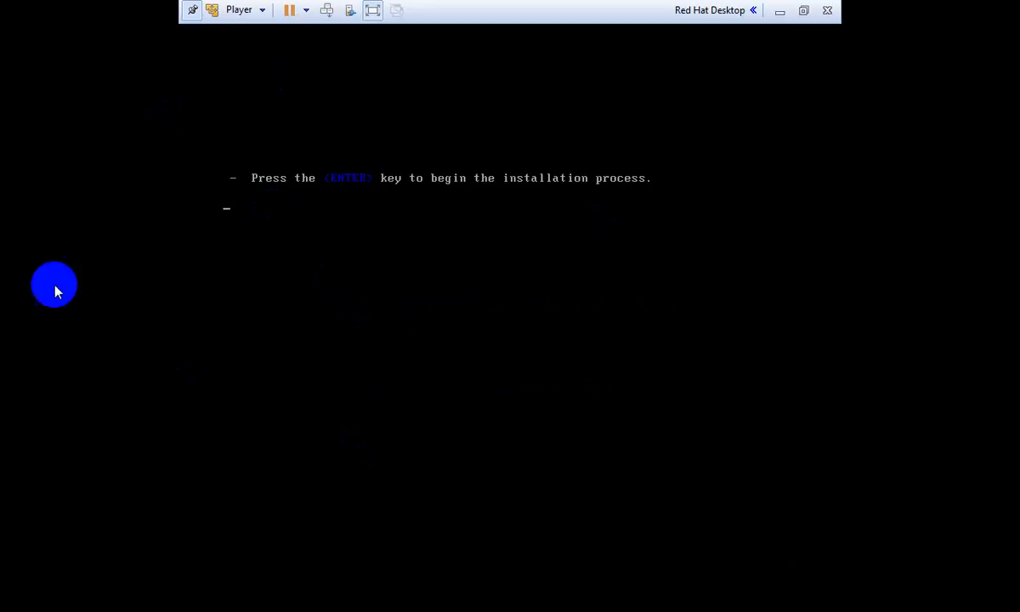
left_click(372, 10)
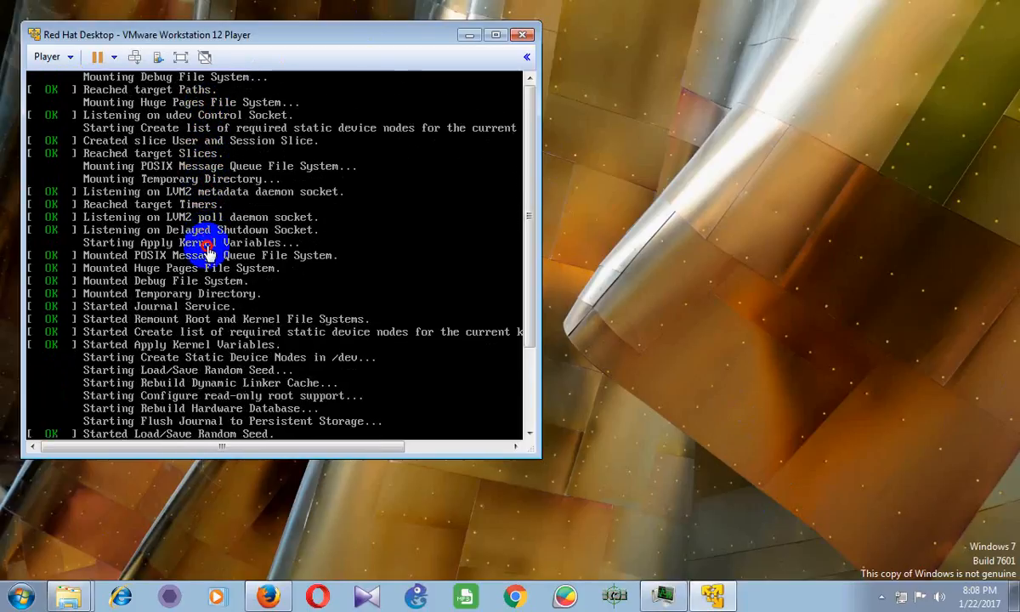
left_click(181, 58)
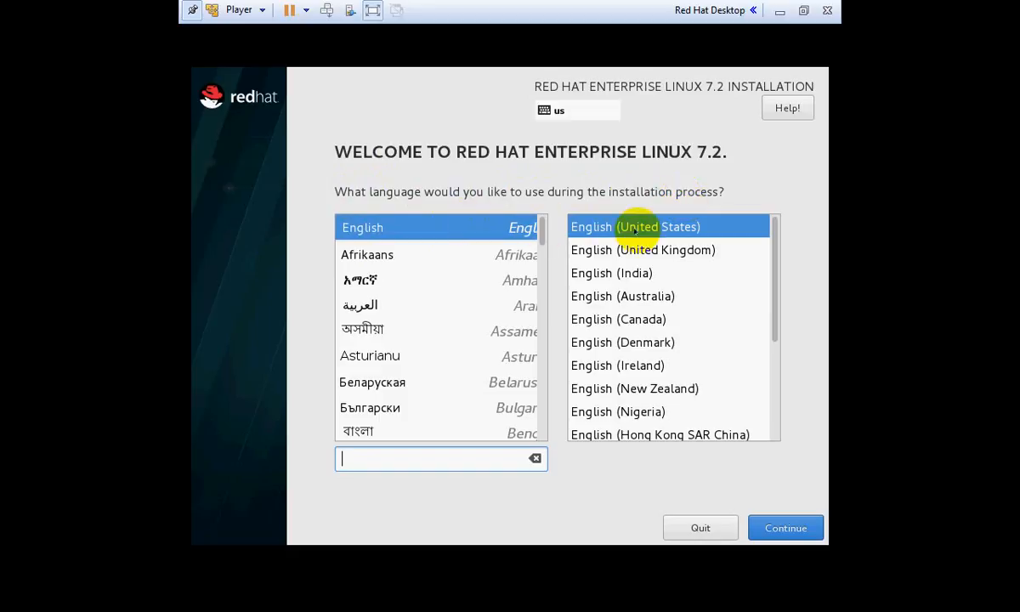
Confirm English (United States) as the installation language and continue
left_click(499, 228)
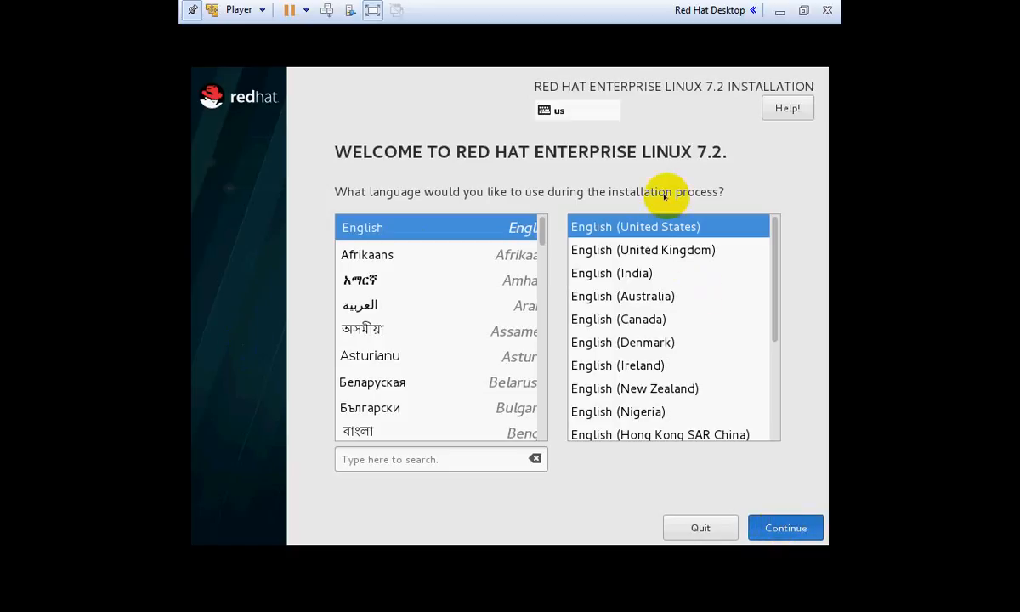
left_click(803, 528)
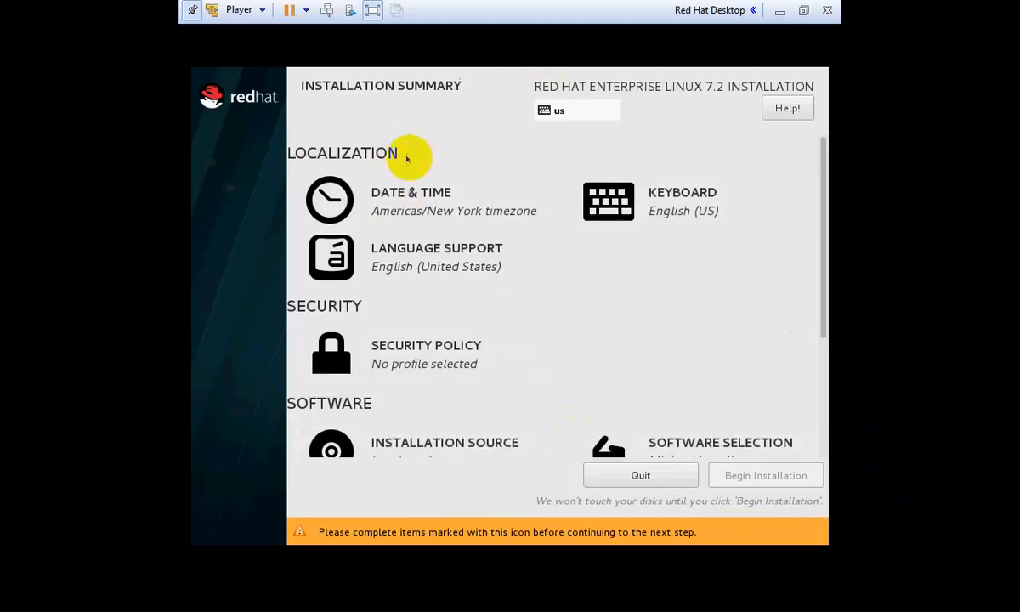
Set the timezone to Asia/Dhaka using the map, region and city lists
left_click(427, 201)
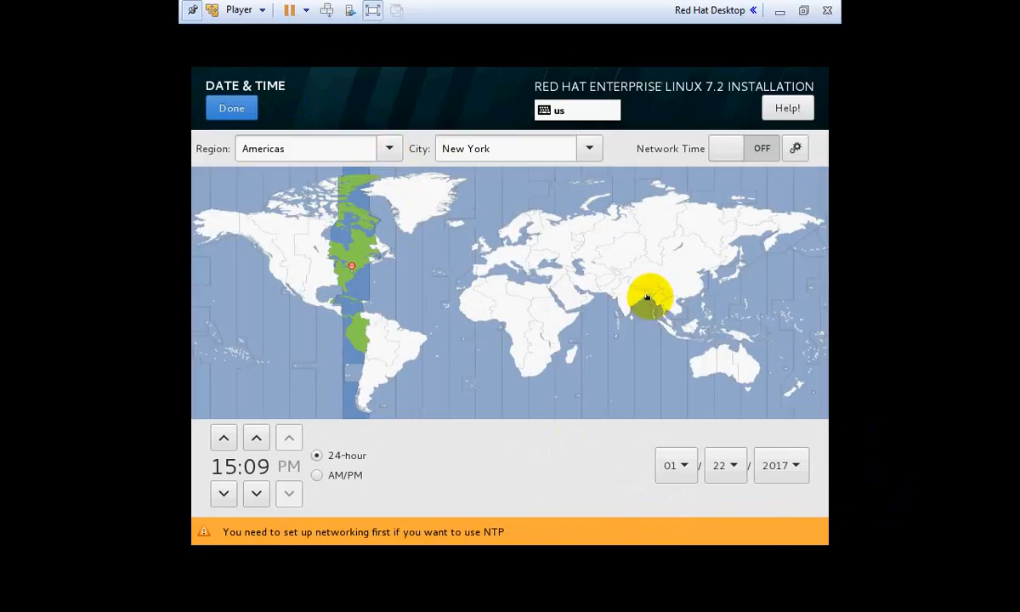
left_click(648, 298)
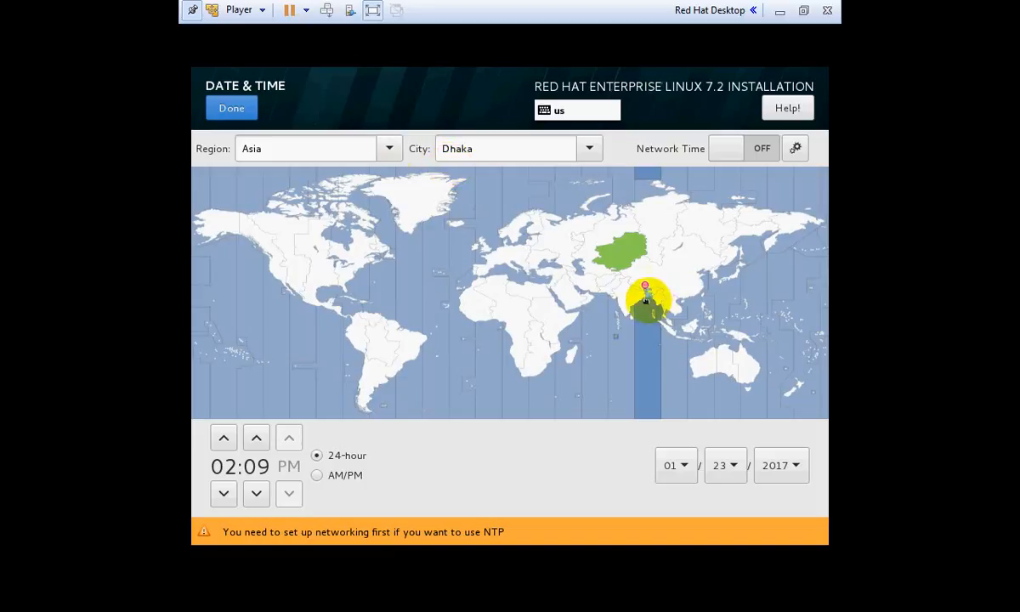
left_click(390, 148)
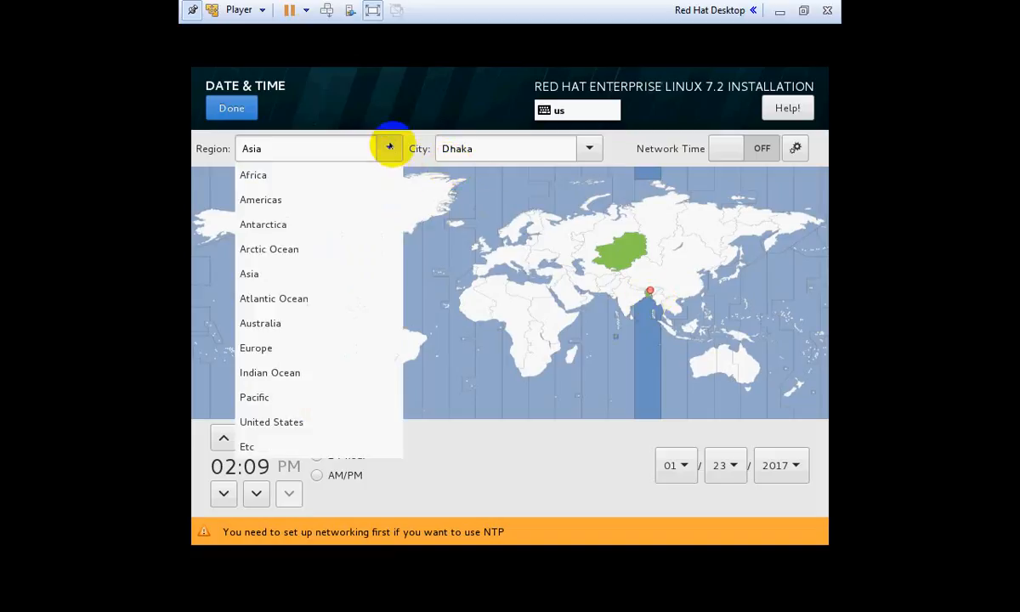
left_click(269, 274)
left_click(586, 148)
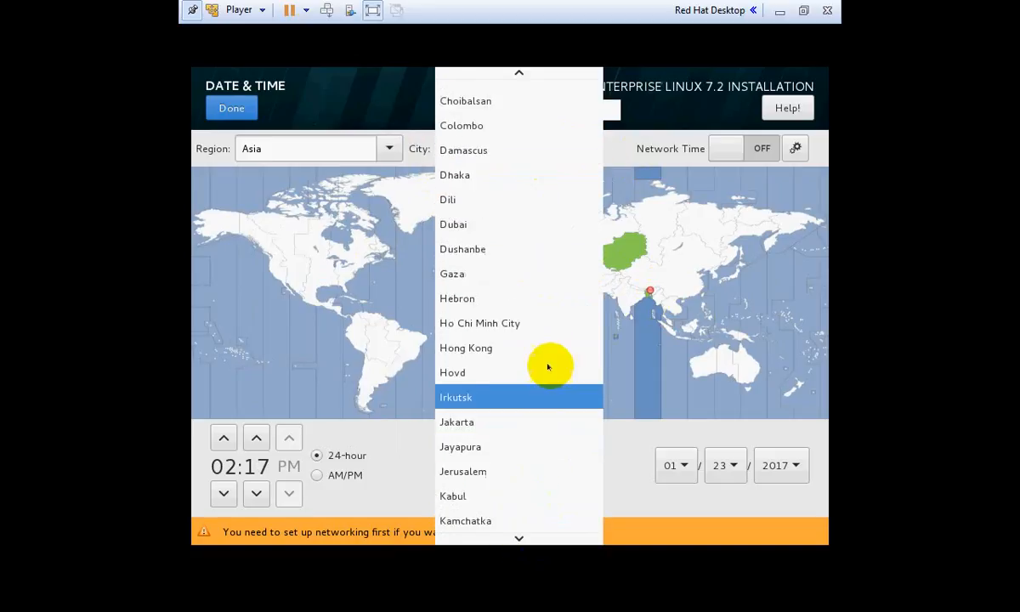
left_click(519, 173)
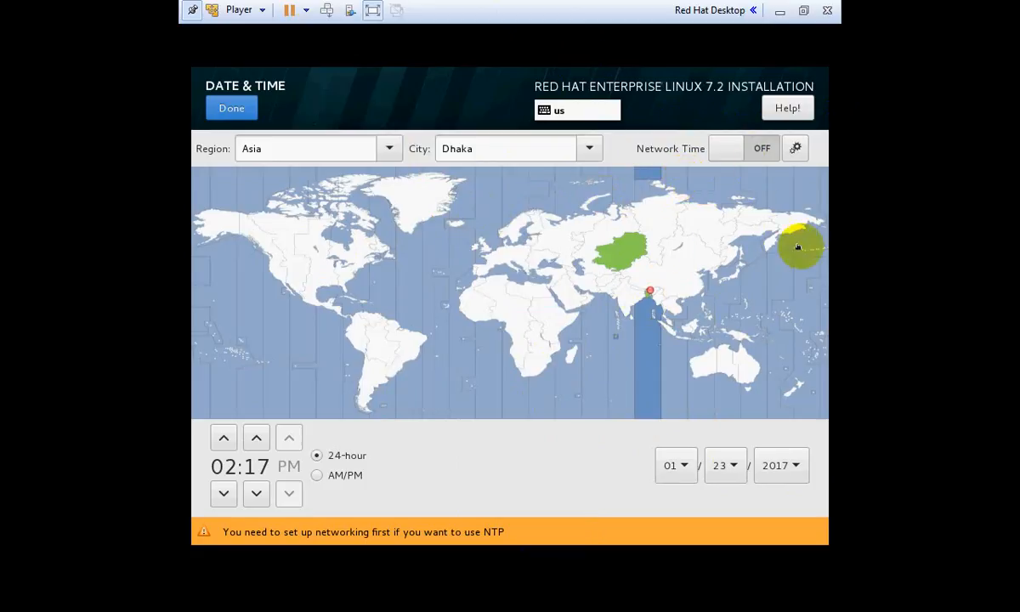
Switch to a 12-hour AM/PM clock, keep the hour at 02, and confirm
left_click(315, 477)
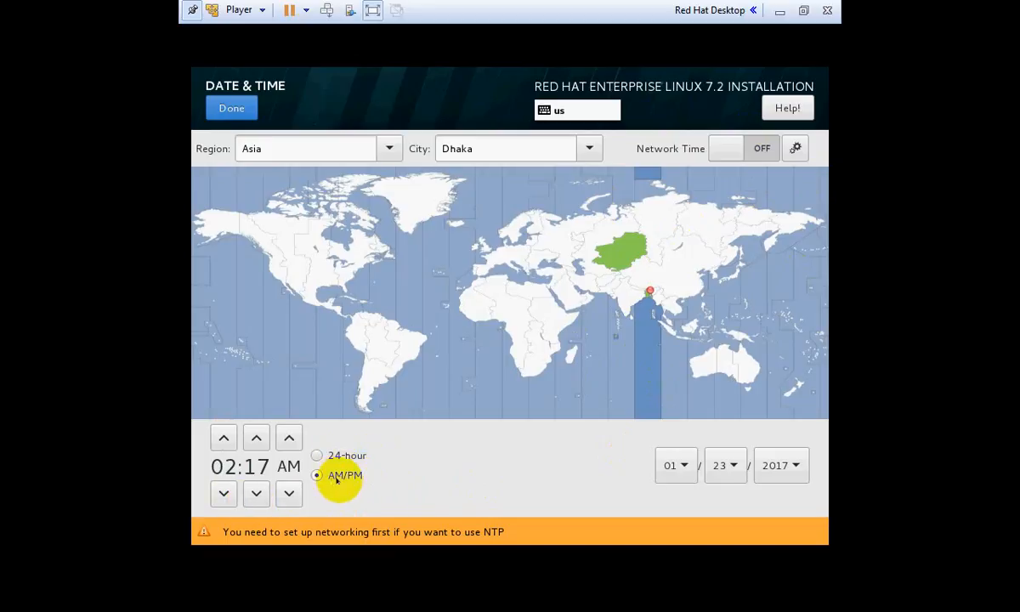
left_click(227, 494)
double_click(223, 438)
left_click(224, 492)
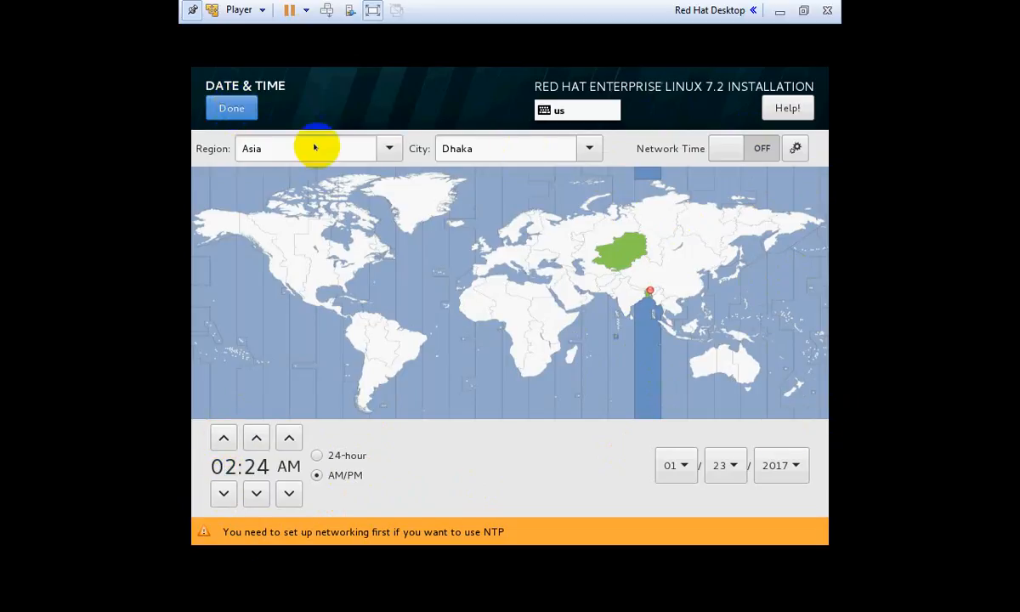
left_click(225, 107)
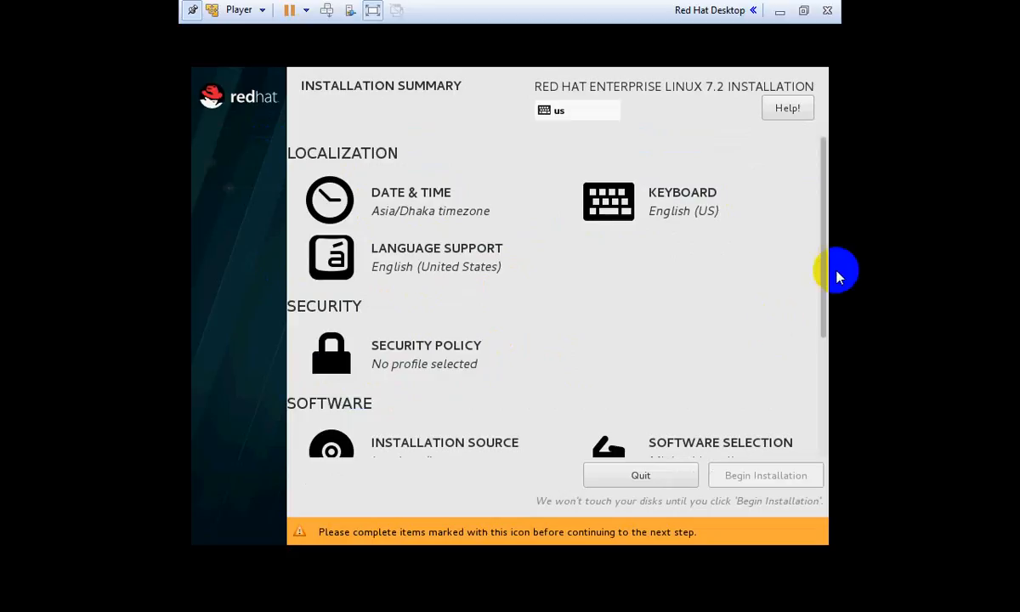
left_click_drag(822, 278, 805, 401)
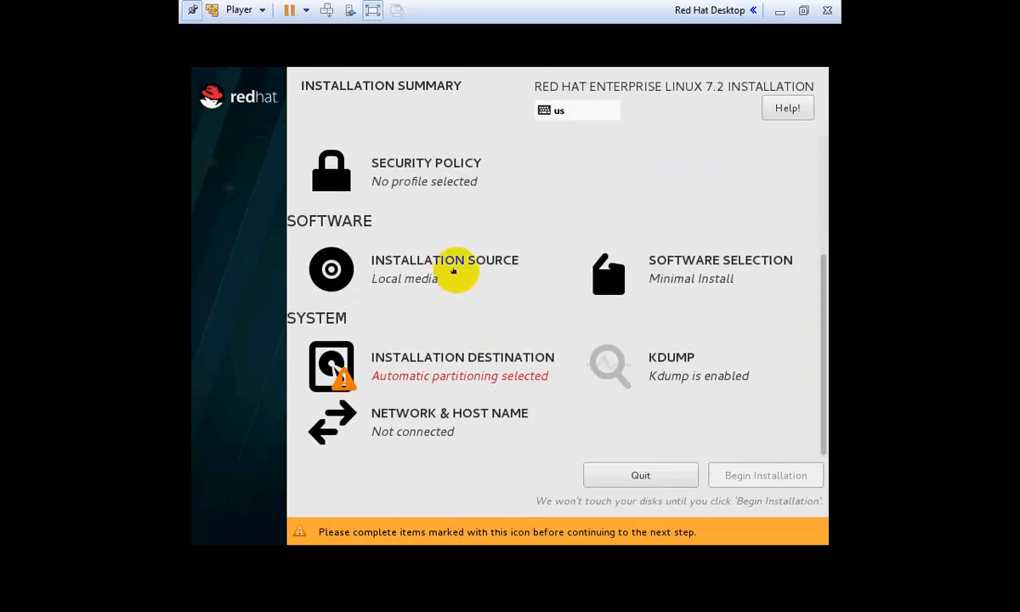
left_click(387, 274)
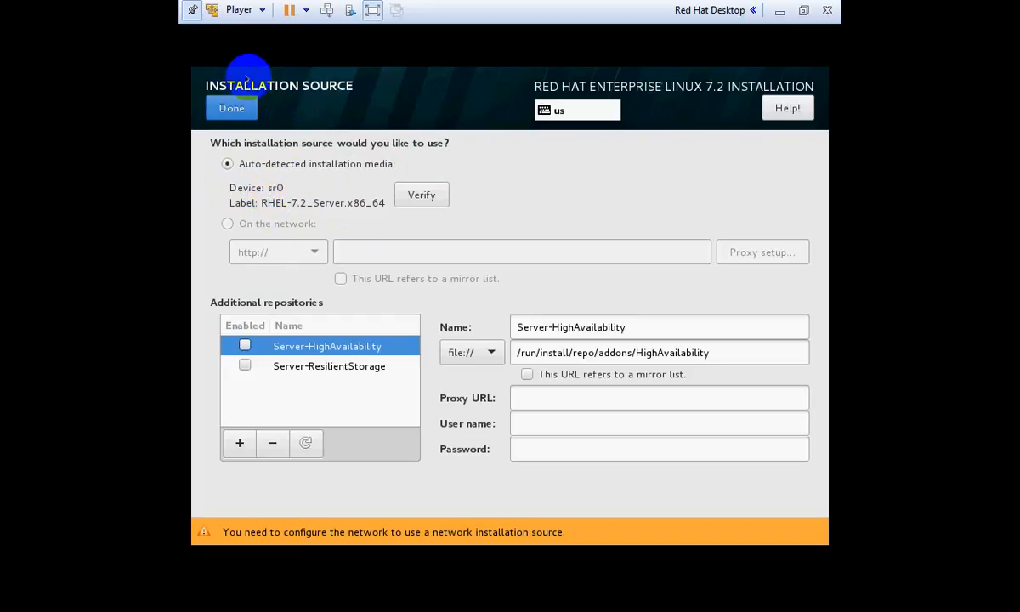
left_click(223, 107)
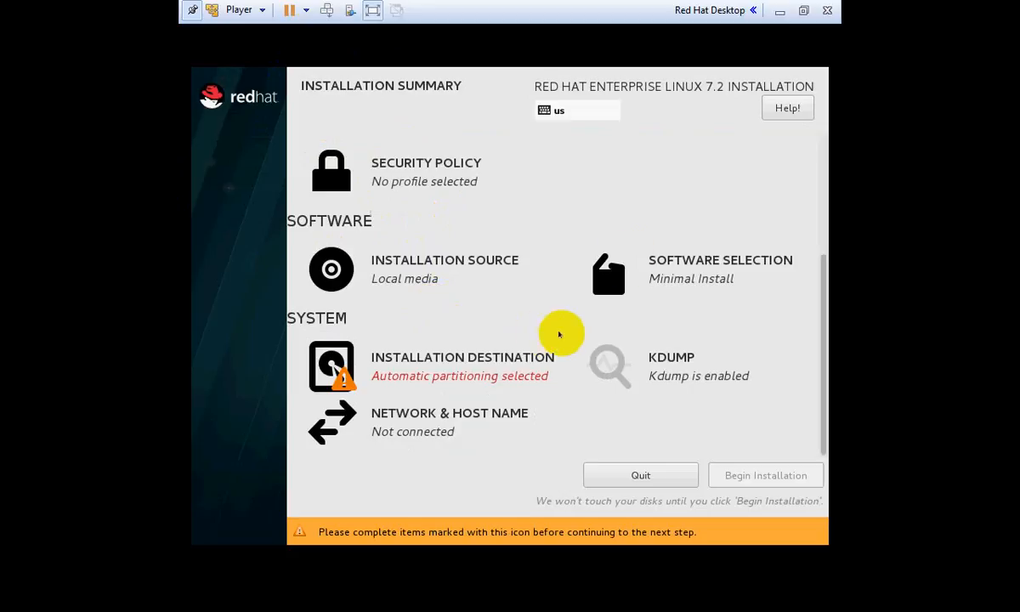
Choose Server with GUI as the base environment, browse its add-ons, and confirm
left_click(702, 269)
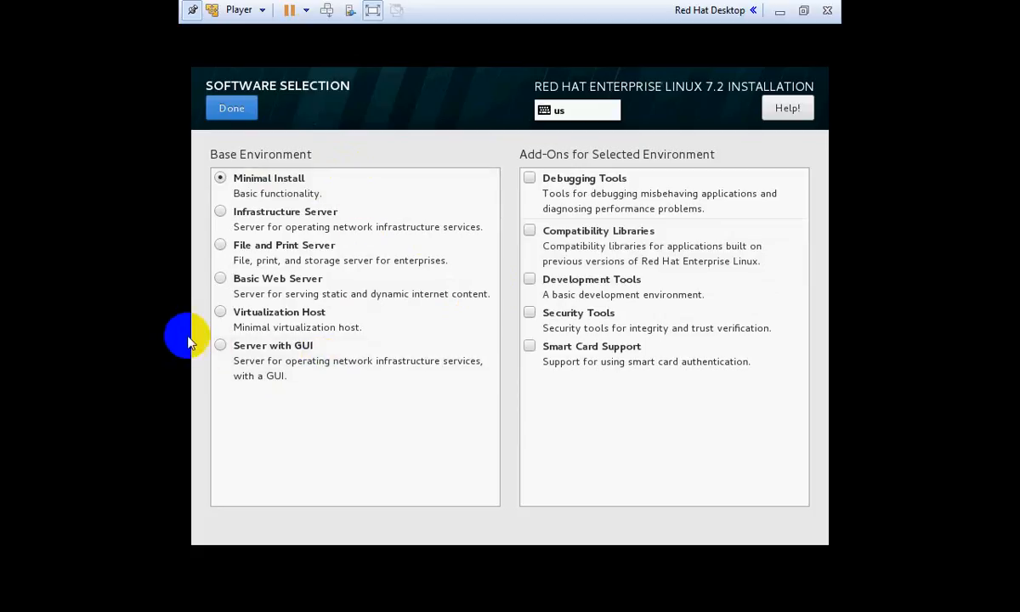
left_click(242, 355)
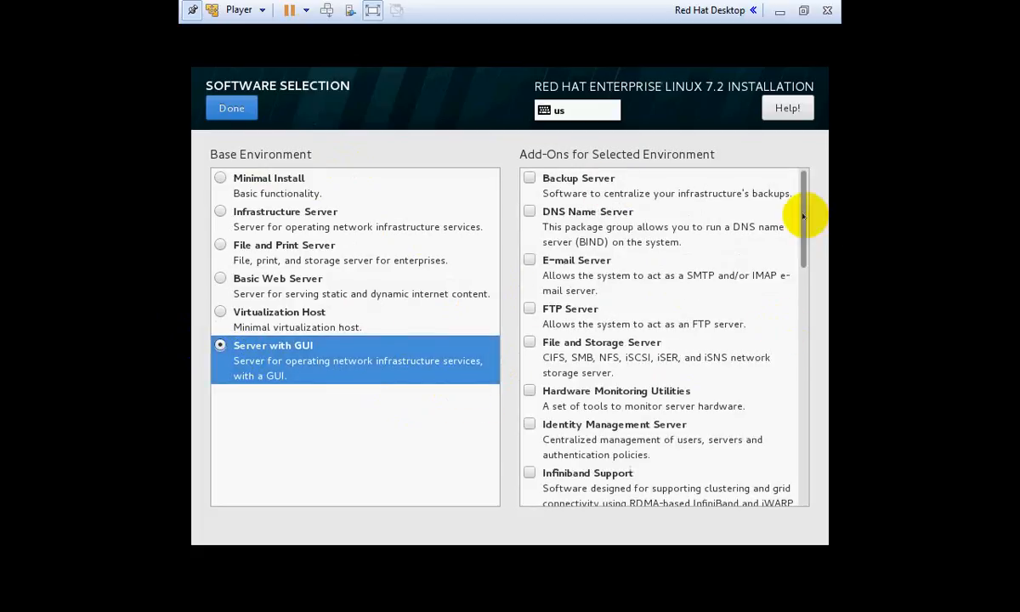
left_click_drag(804, 216, 804, 335)
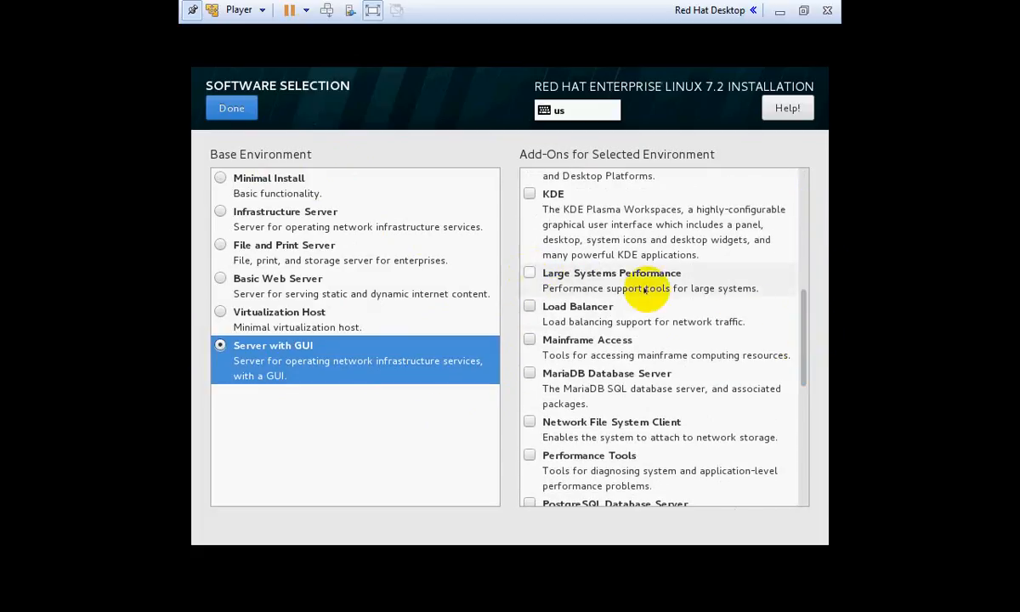
left_click_drag(797, 311, 610, 95)
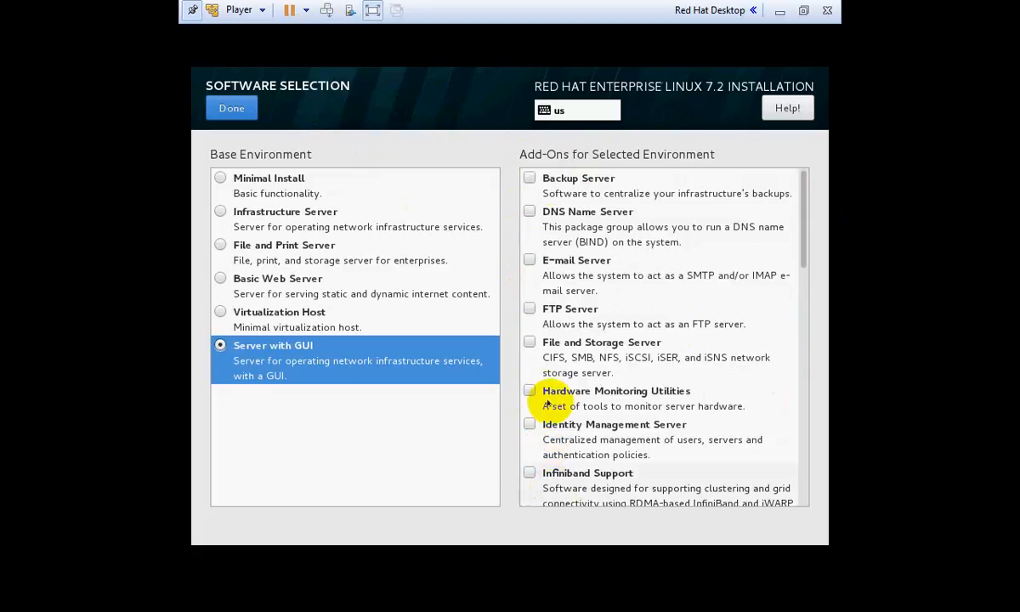
left_click(227, 107)
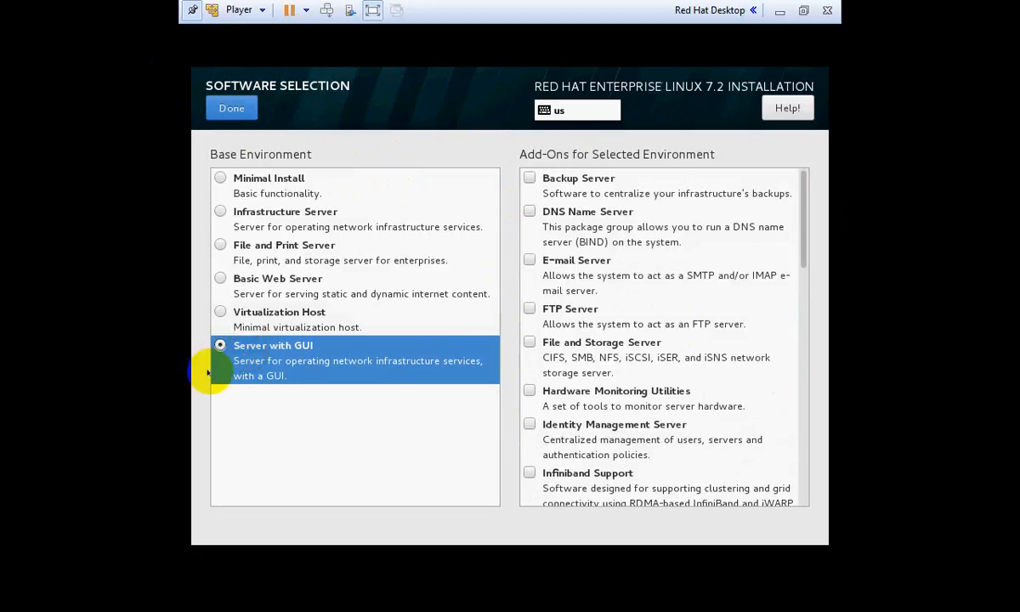
left_click(229, 106)
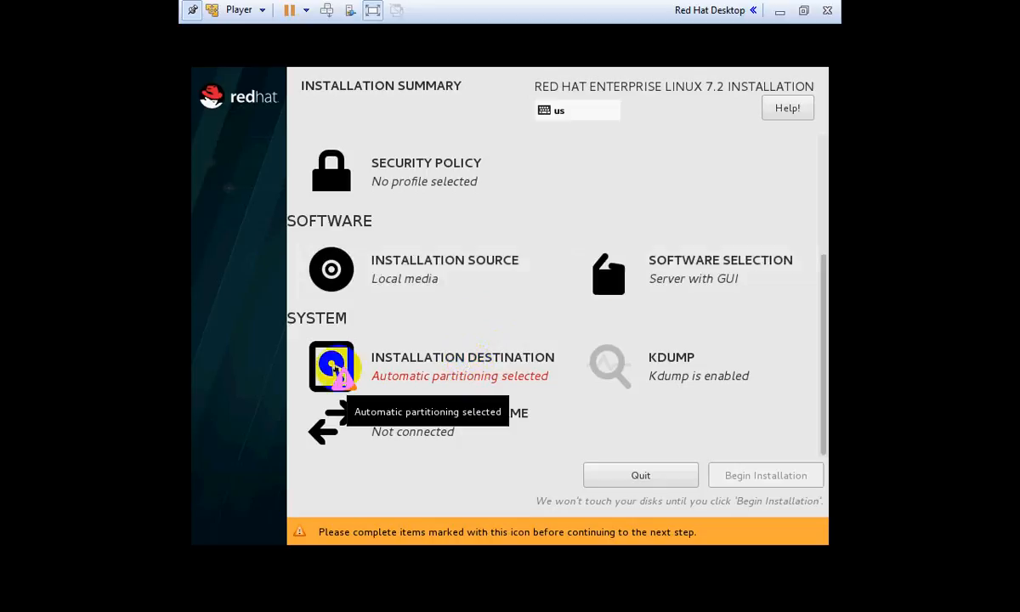
Select the 30 GiB VMware disk as destination with 'I will configure partitioning' chosen
left_click(477, 363)
left_click(296, 254)
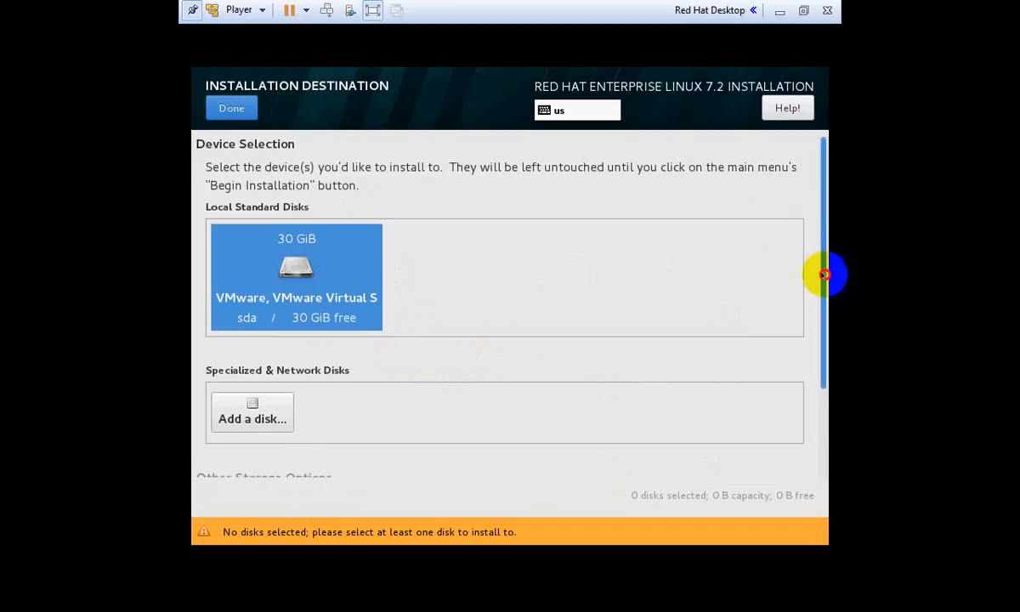
left_click_drag(824, 274, 822, 399)
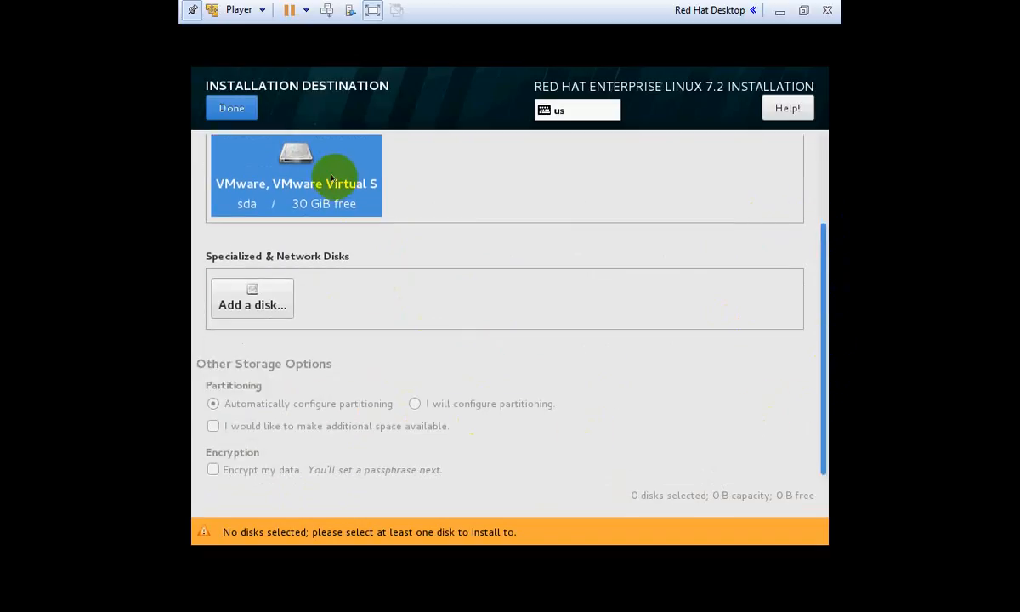
left_click(293, 173)
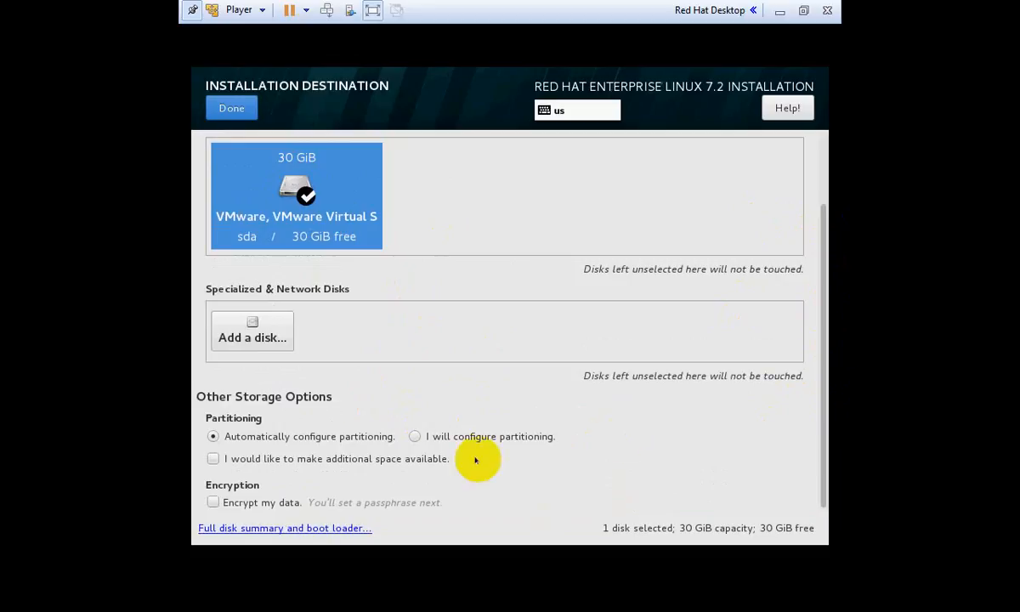
left_click(414, 437)
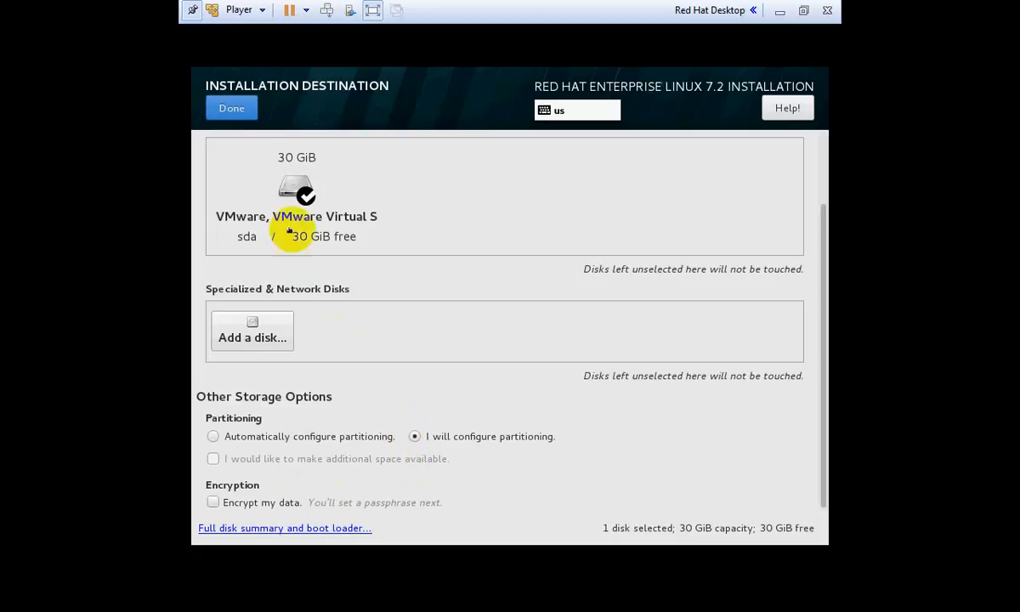
left_click(236, 102)
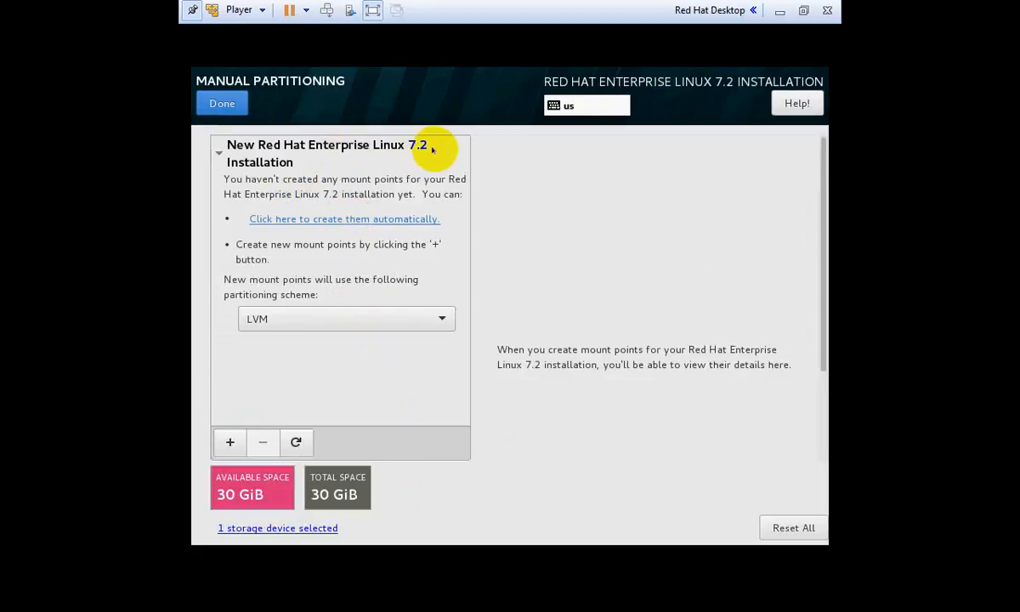
Switch the partitioning scheme from LVM to Standard Partition, then try the Add mount point dialog
left_click(424, 321)
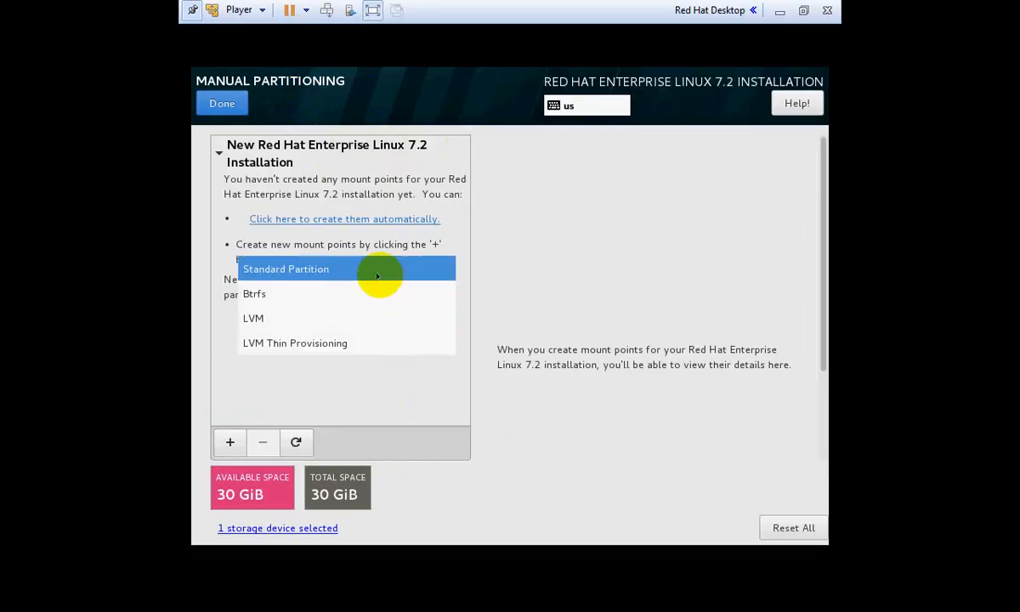
left_click(417, 328)
left_click(418, 329)
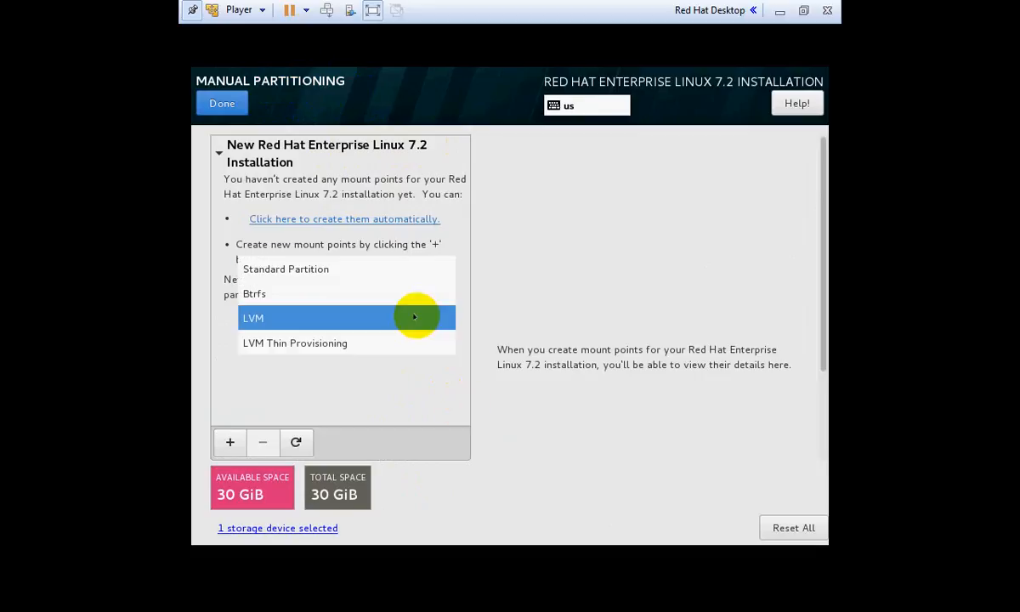
left_click(382, 270)
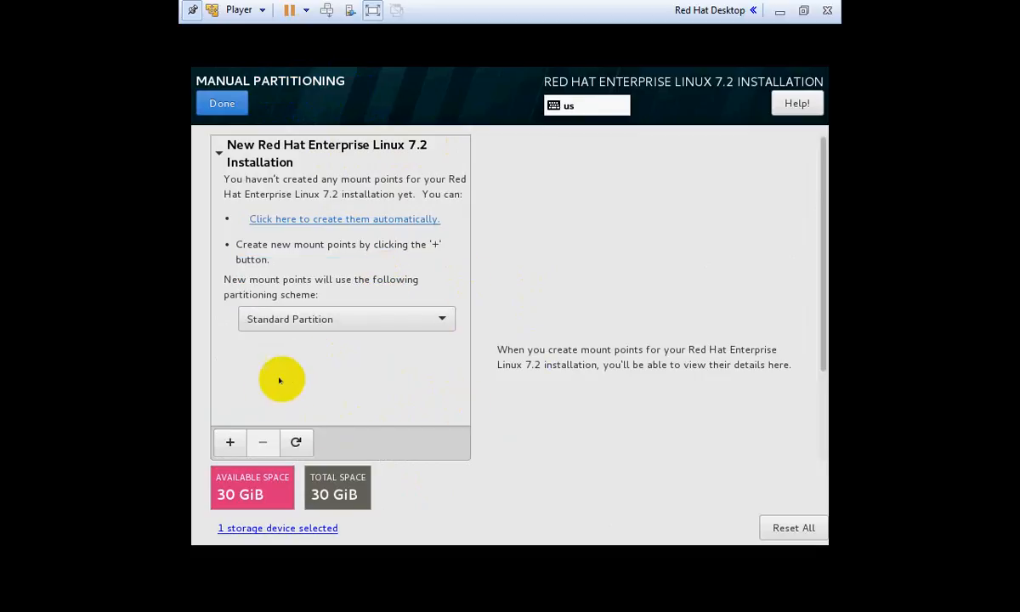
left_click(230, 442)
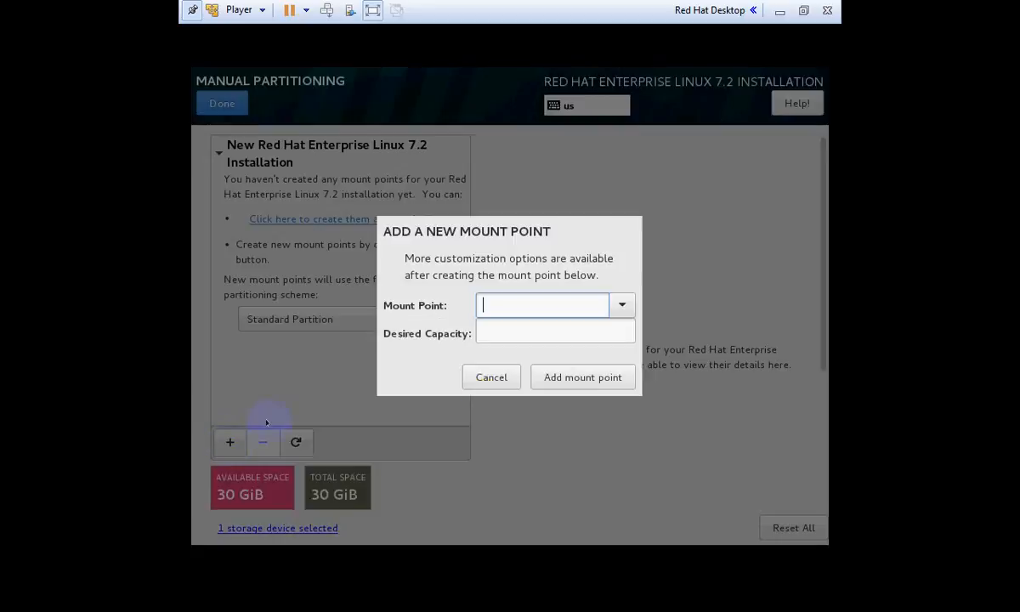
left_click(494, 376)
left_click(230, 443)
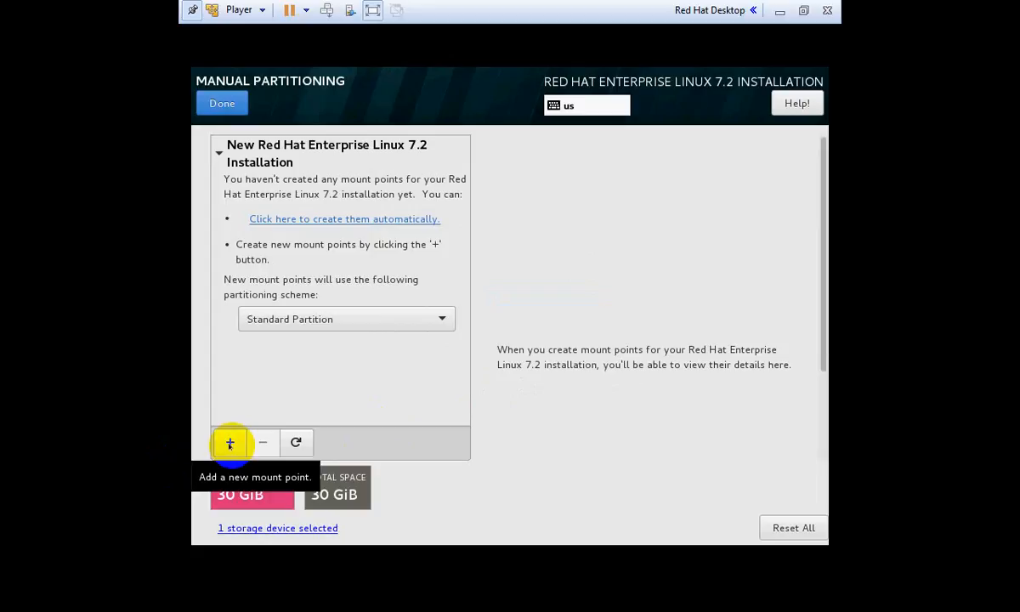
Add a / mount point with a 10 GiB desired capacity
left_click(230, 443)
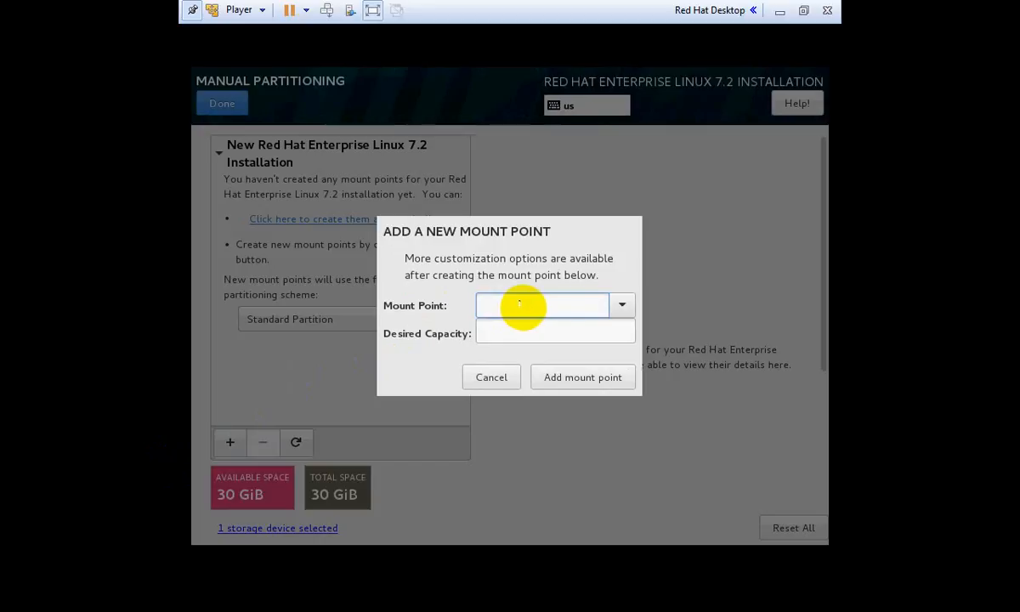
left_click(621, 304)
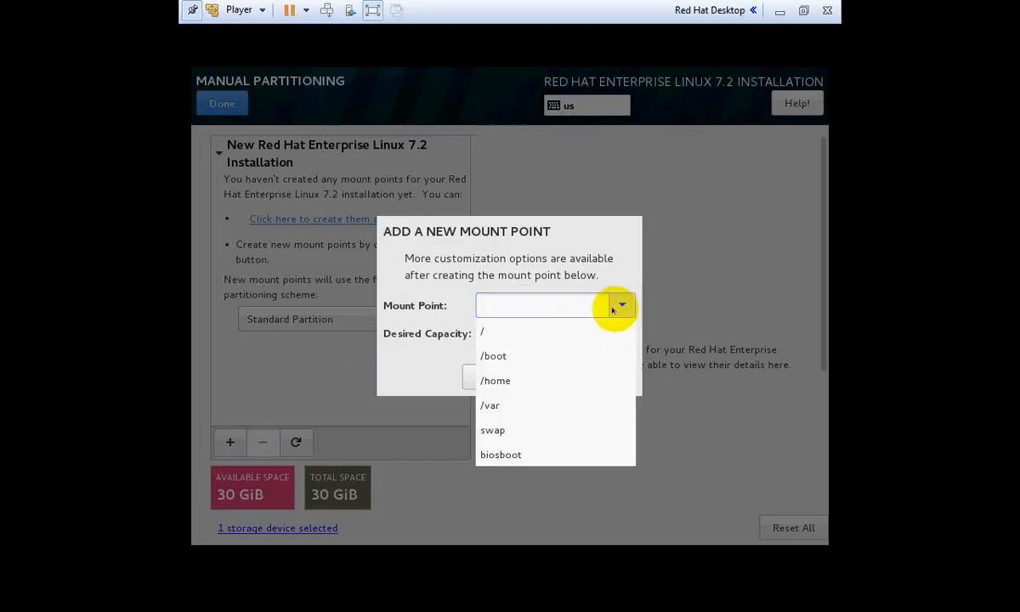
left_click(575, 331)
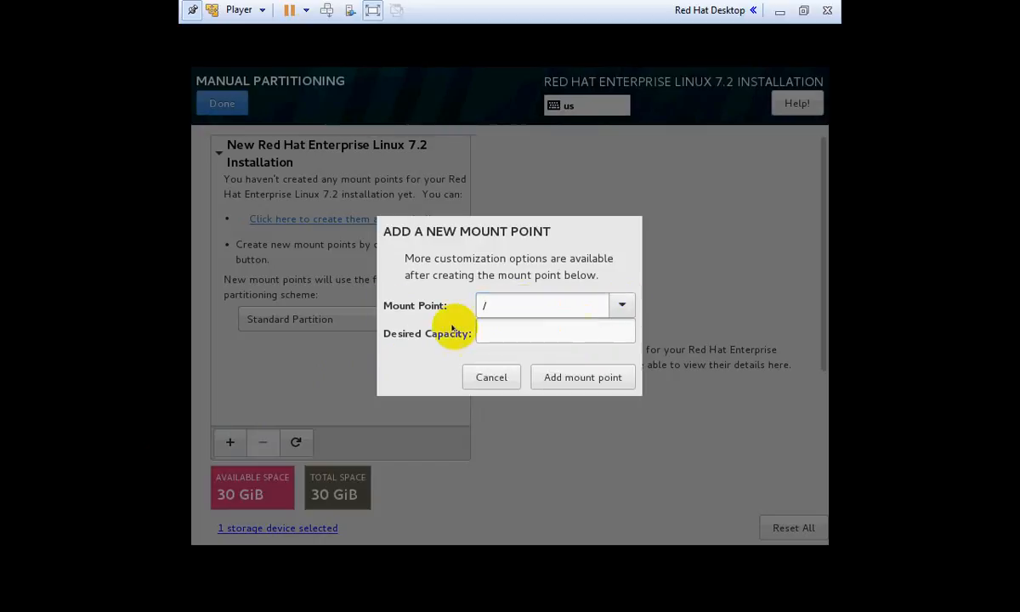
left_click(554, 333)
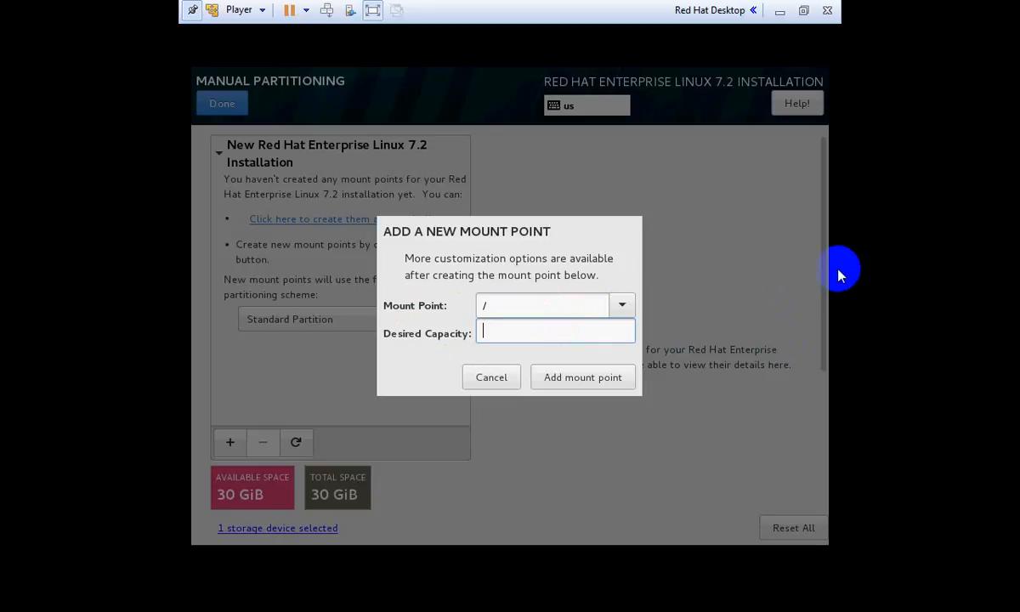
left_click(581, 327)
type("4")
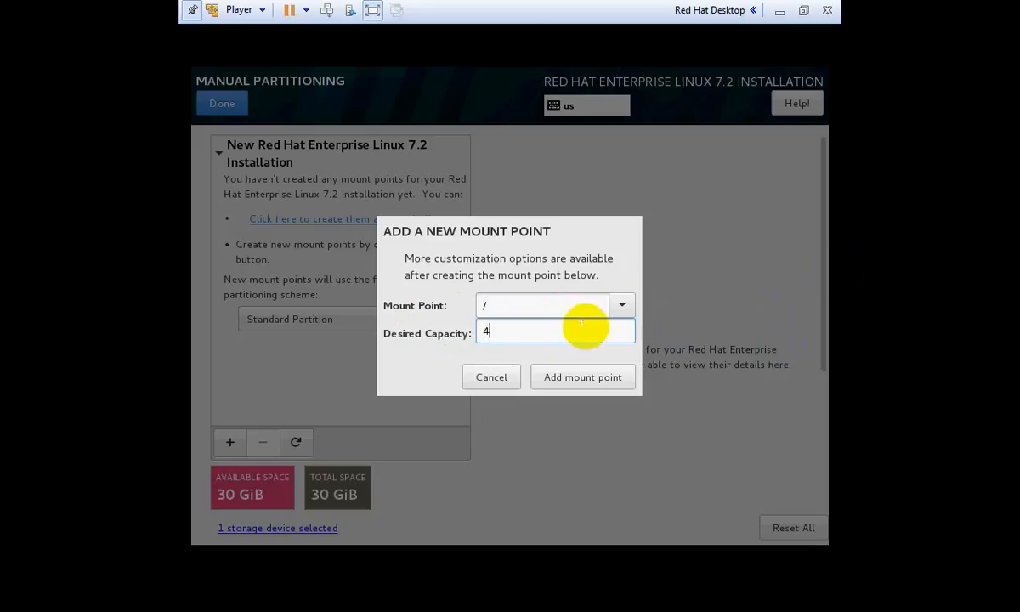
type("G")
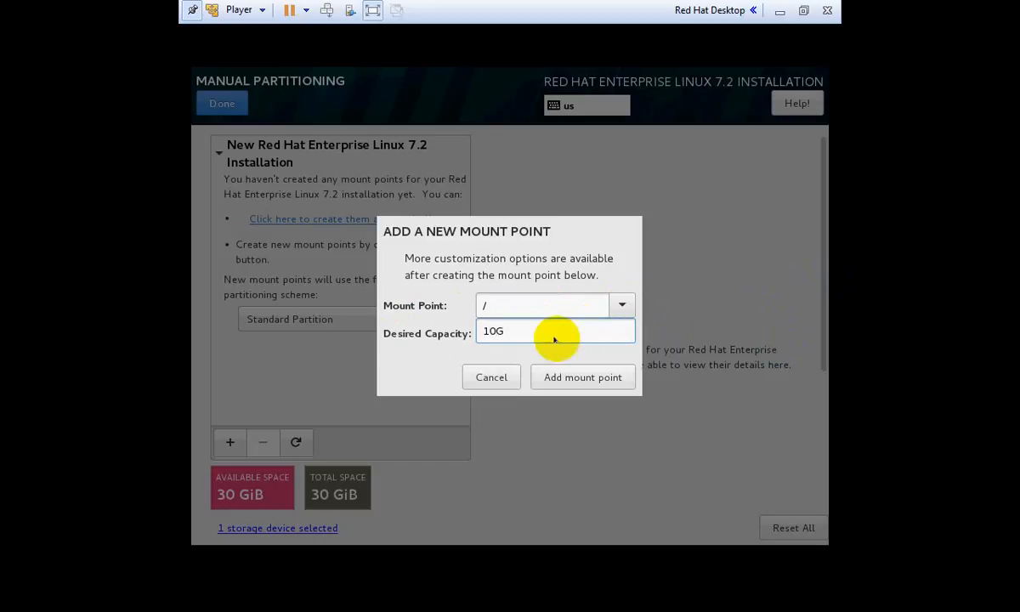
left_click(583, 377)
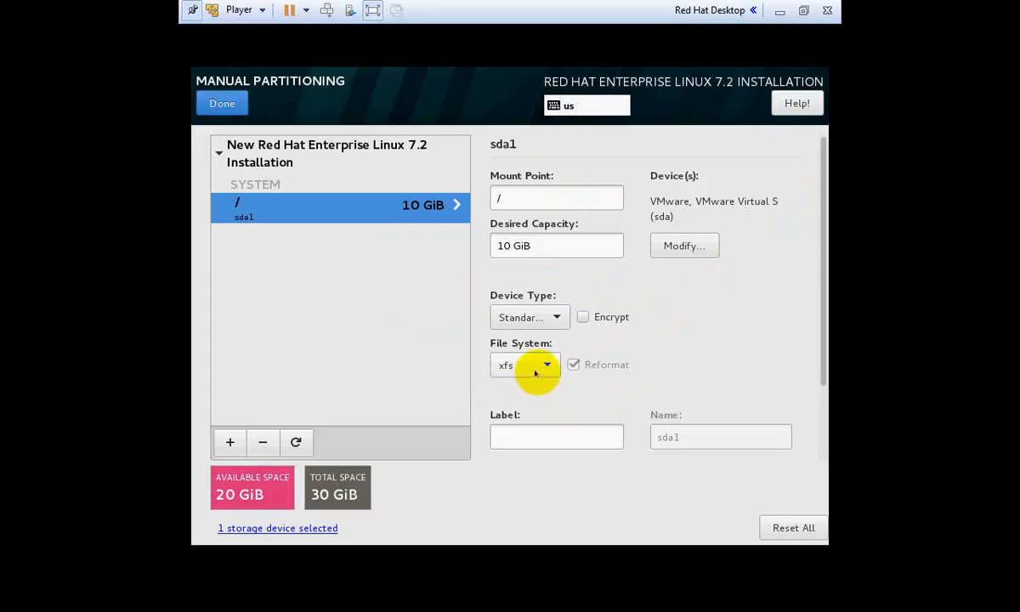
left_click_drag(825, 312, 811, 342)
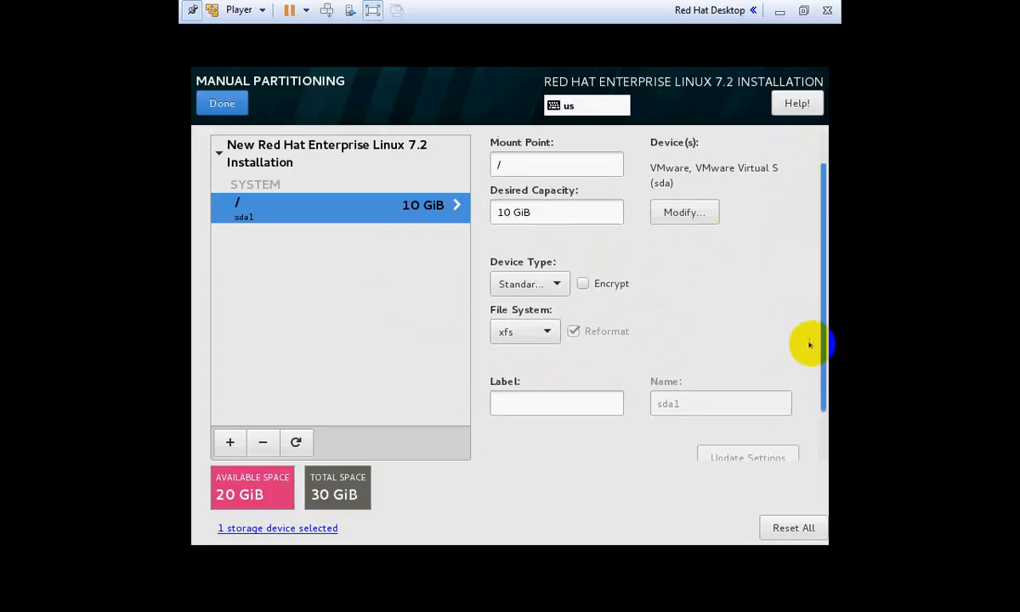
Start a new mount point and pick /boot from the list
left_click(229, 442)
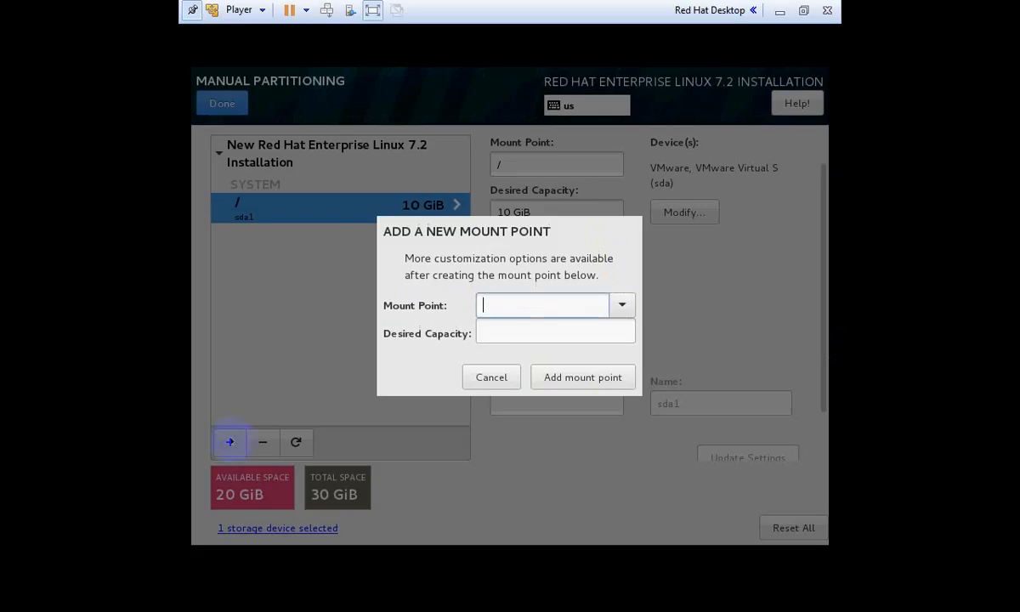
left_click(619, 302)
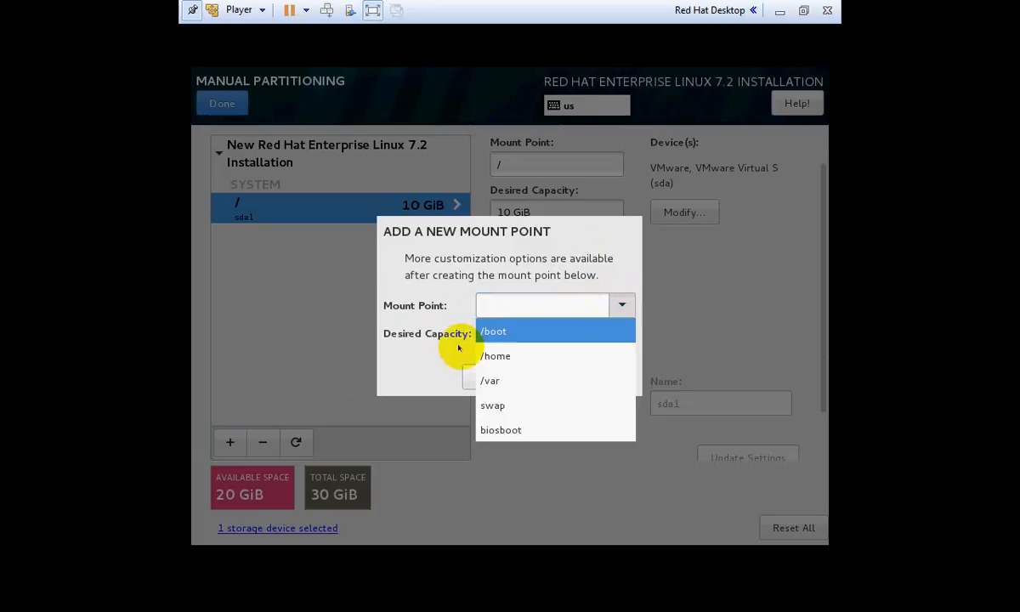
left_click(543, 333)
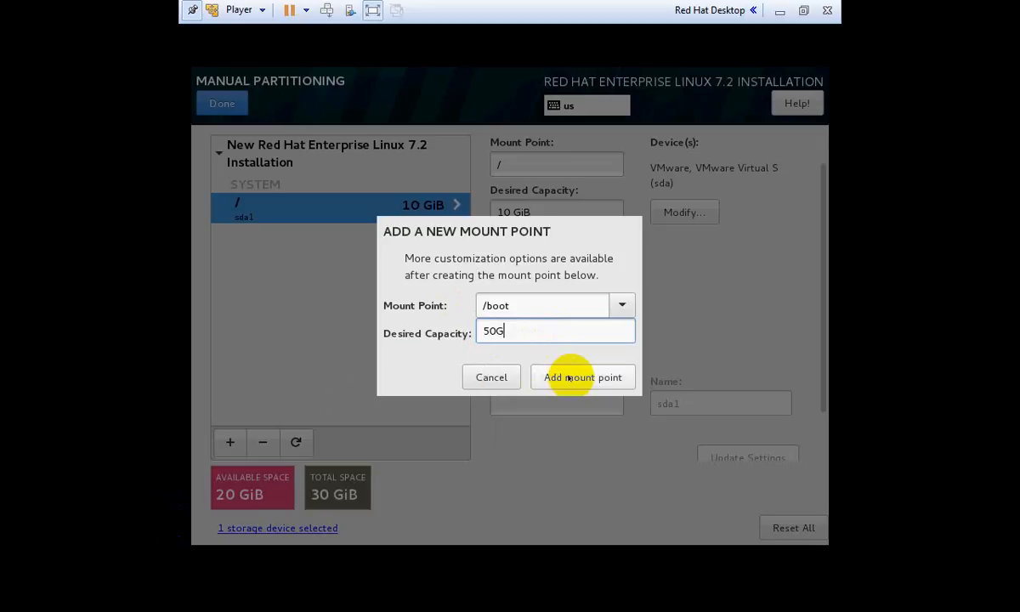
Correct the /boot capacity from 50G to 5G and add the mount point
left_click_drag(528, 329, 472, 330)
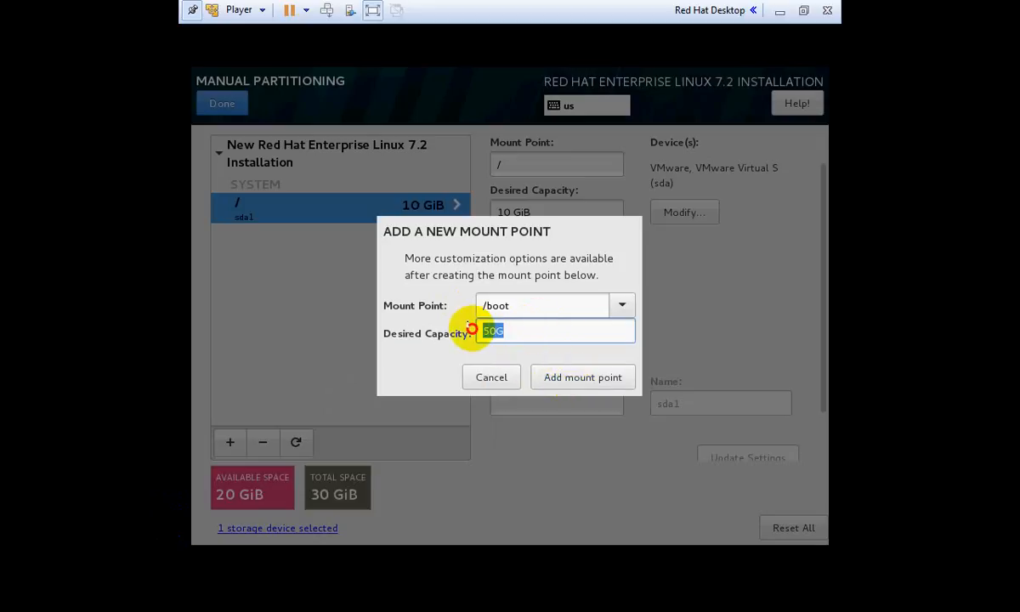
left_click(512, 330)
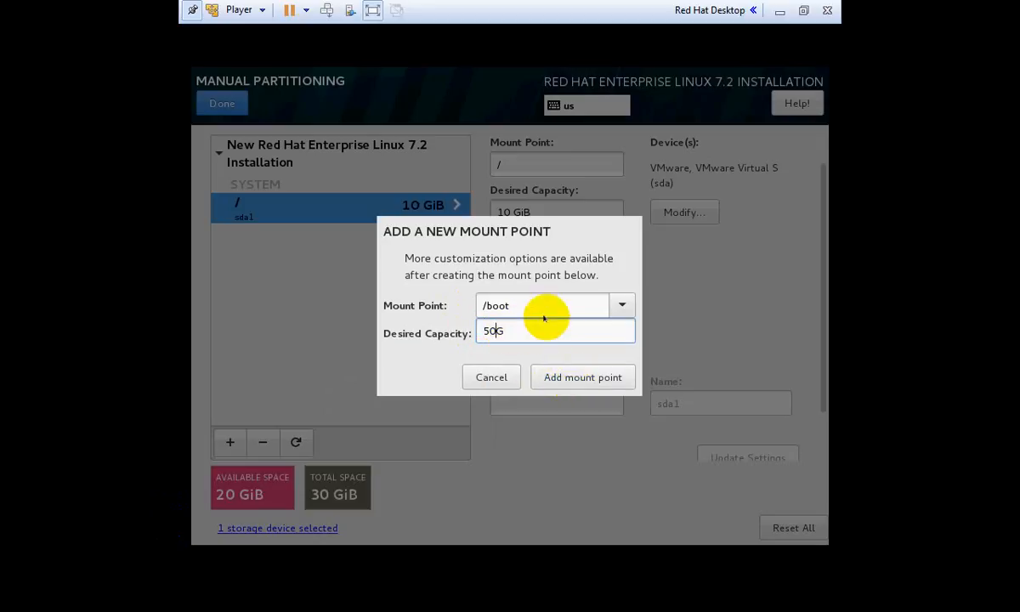
left_click(587, 377)
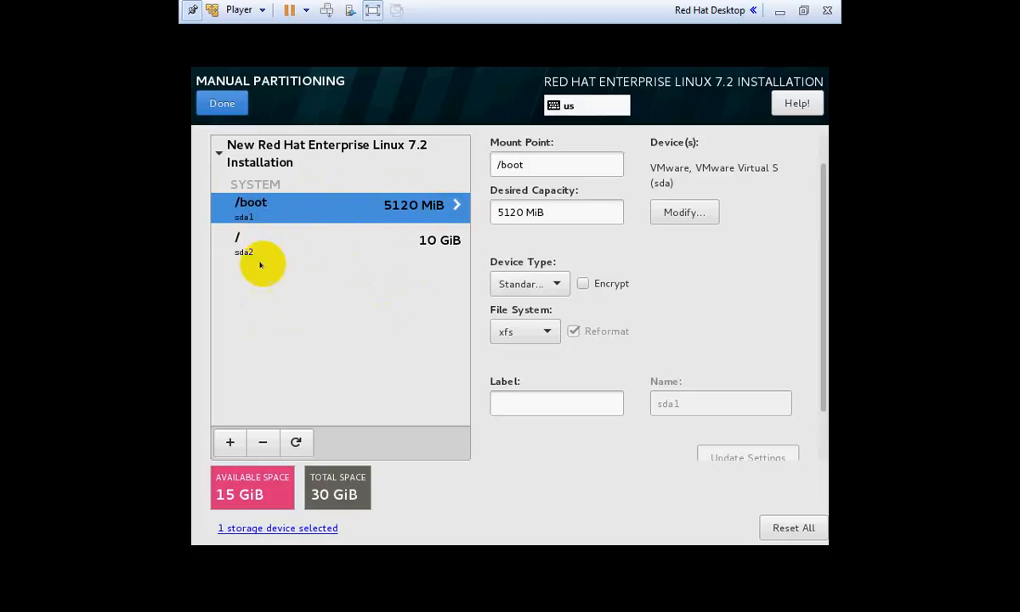
Add a /home mount point with 5G capacity
left_click(229, 439)
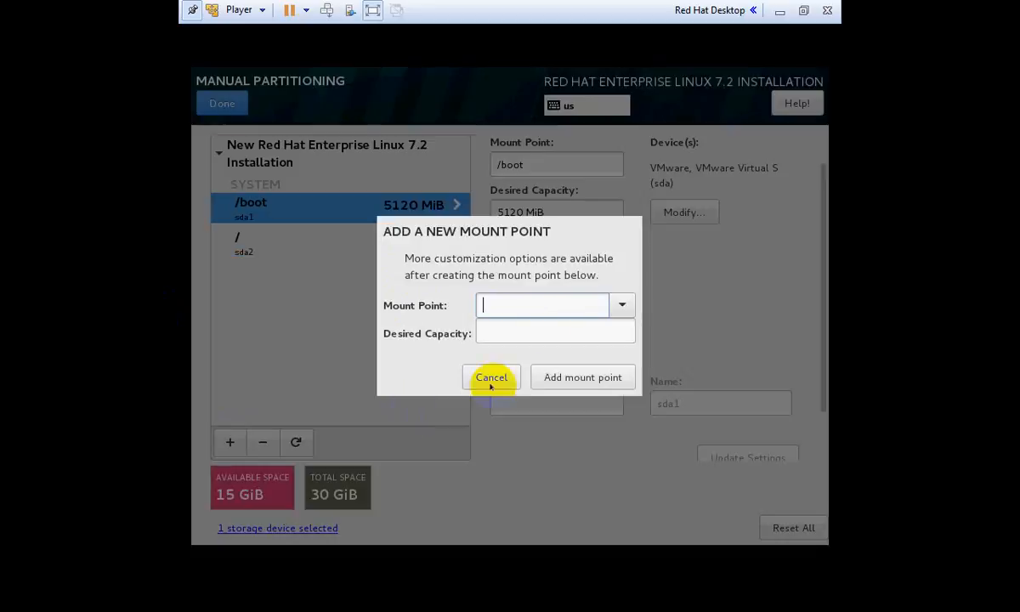
left_click(621, 304)
left_click(575, 332)
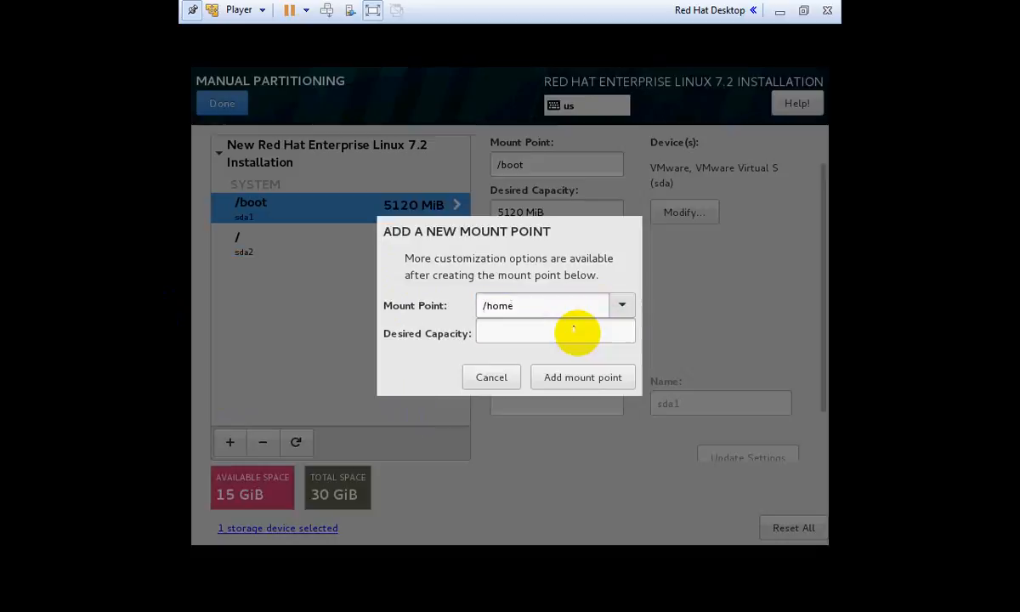
left_click(567, 331)
type("4")
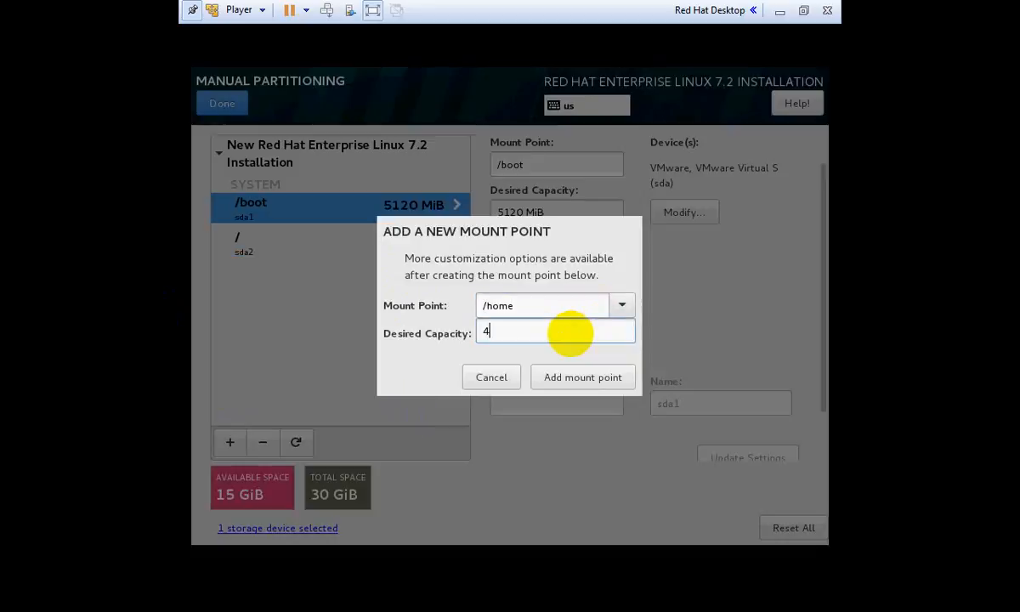
type("G")
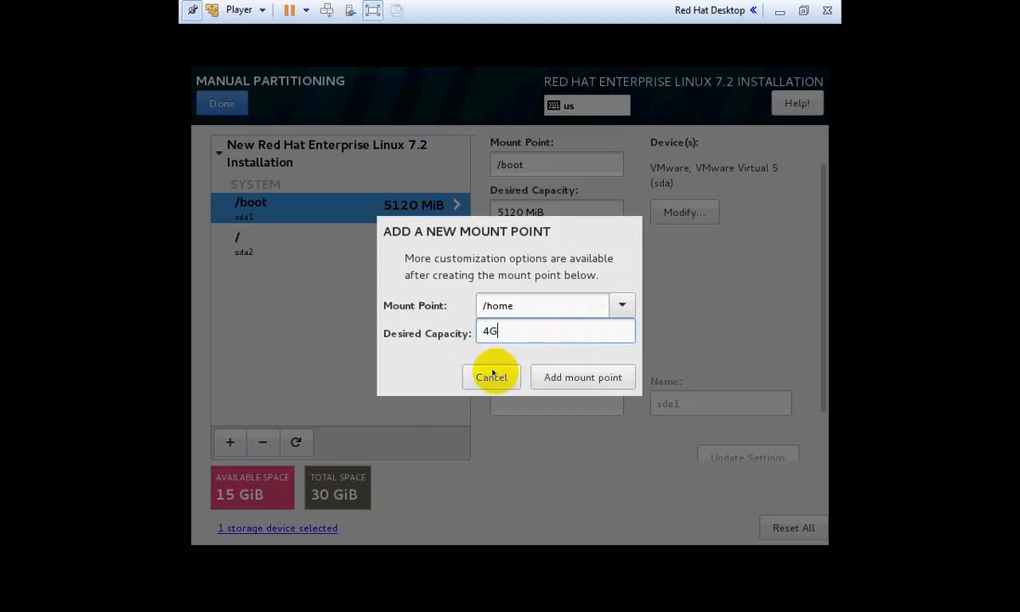
key("Left")
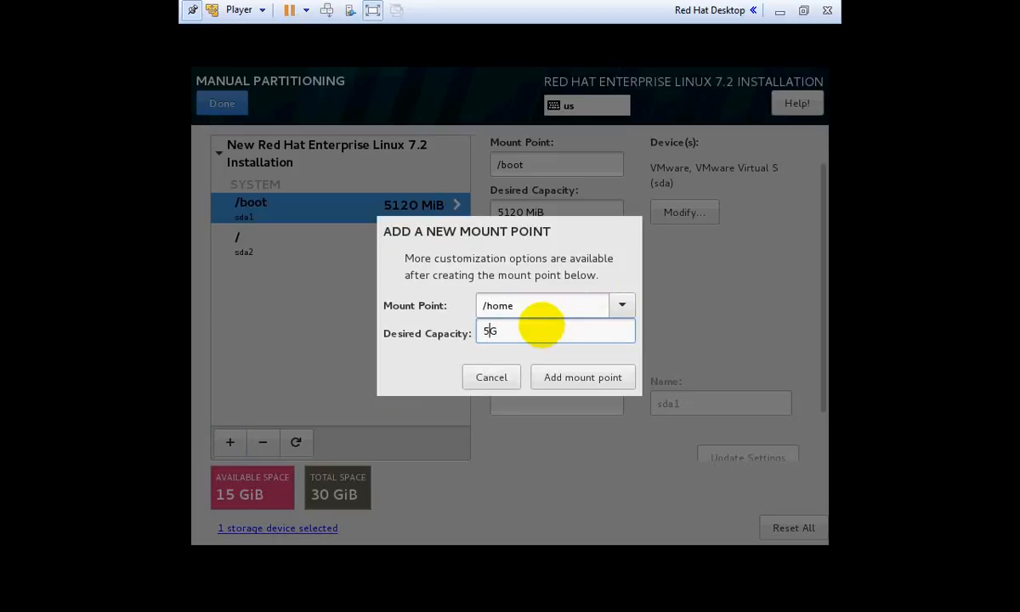
left_click(597, 371)
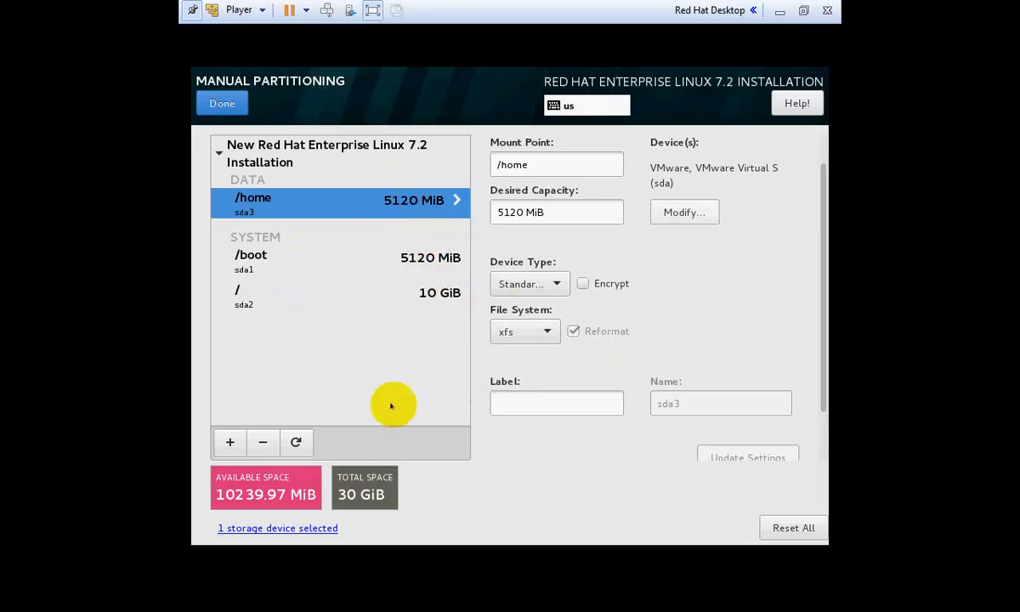
Add a 3 GB (3072 MiB) /var mount point
left_click(228, 443)
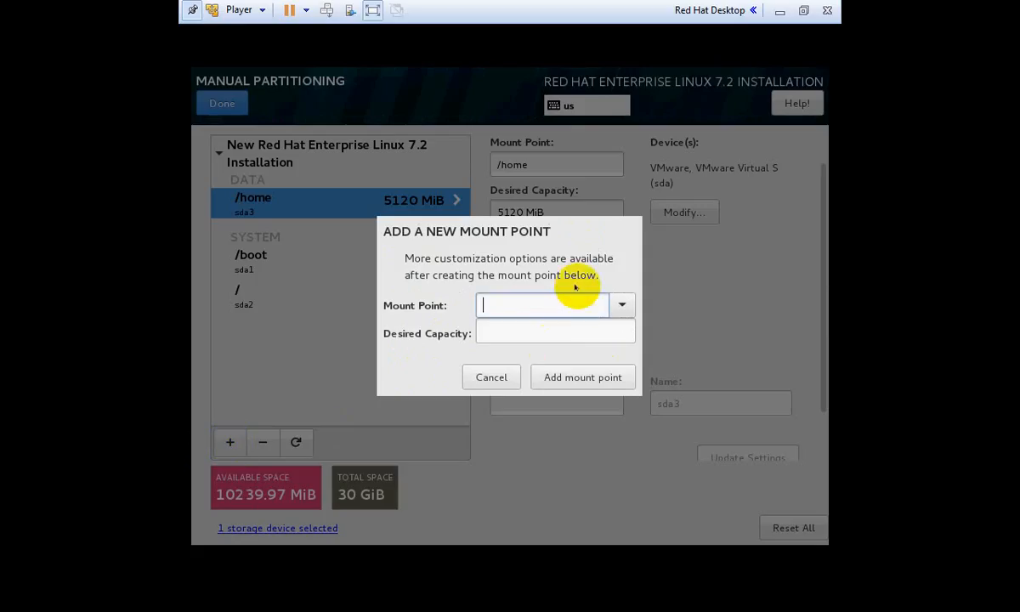
left_click(624, 308)
left_click(579, 331)
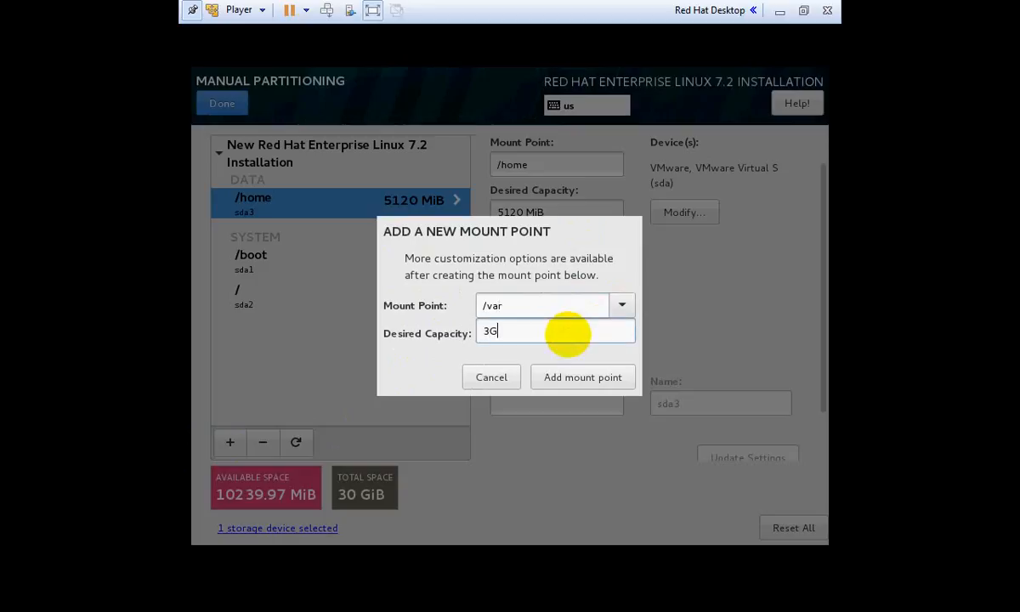
left_click(581, 377)
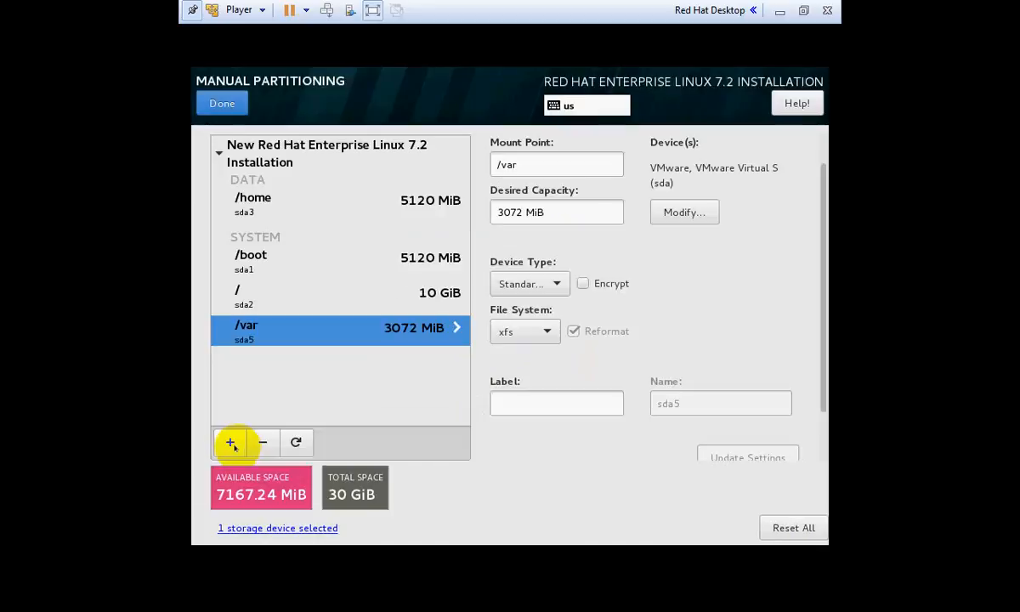
Add a 3 GB (3072 MiB) swap mount point, leaving 4094.24 MiB free
left_click(230, 442)
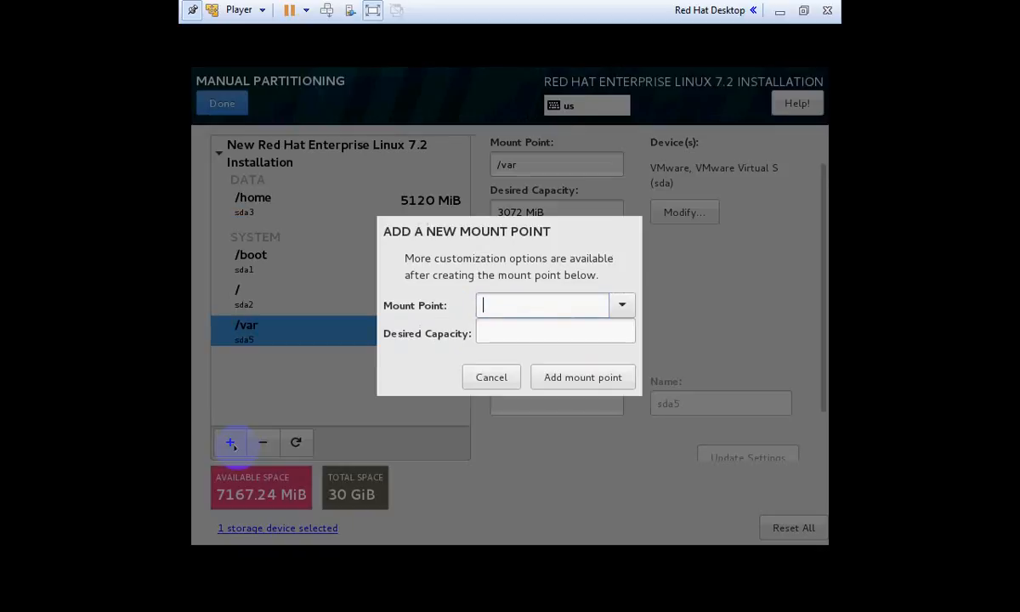
left_click(623, 304)
left_click(579, 329)
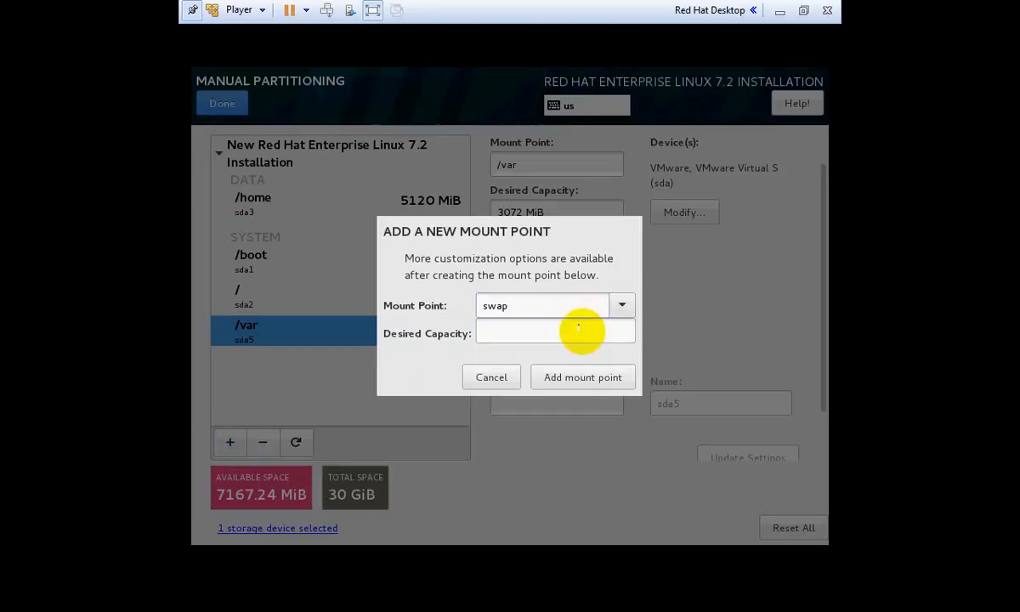
left_click_drag(521, 303, 472, 296)
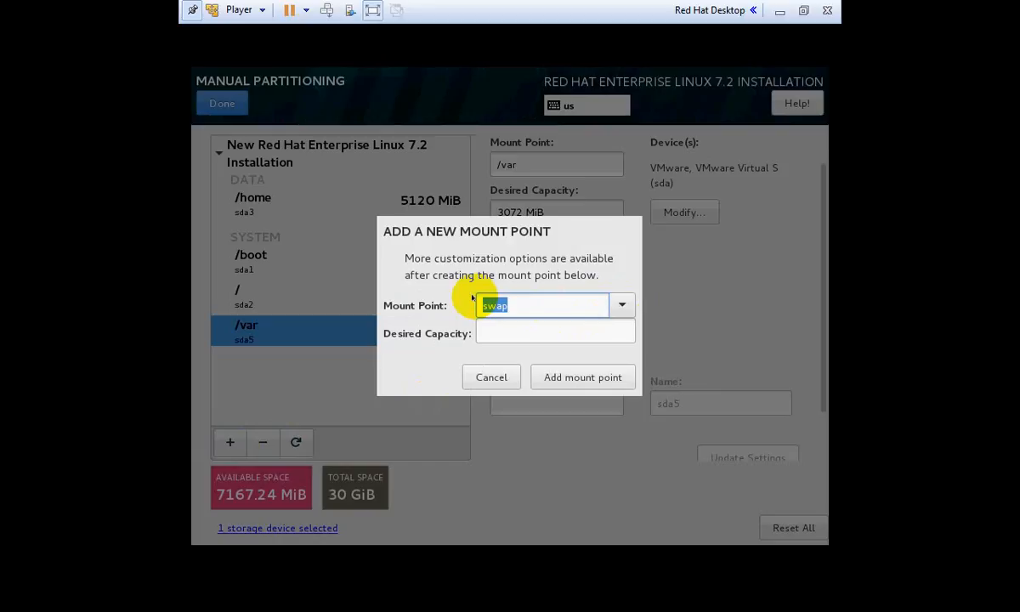
left_click(554, 329)
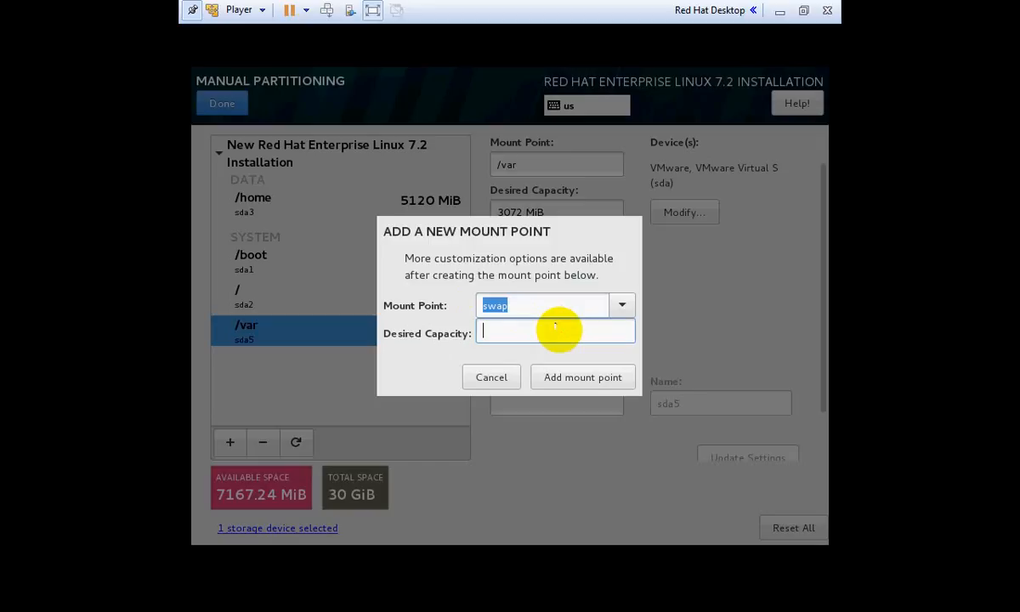
left_click(573, 300)
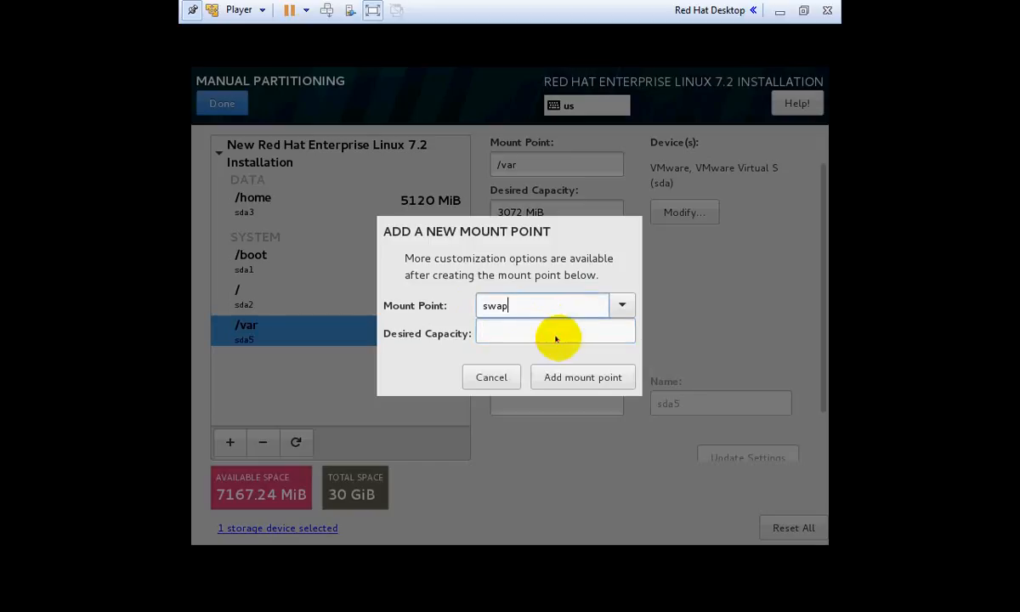
left_click(544, 326)
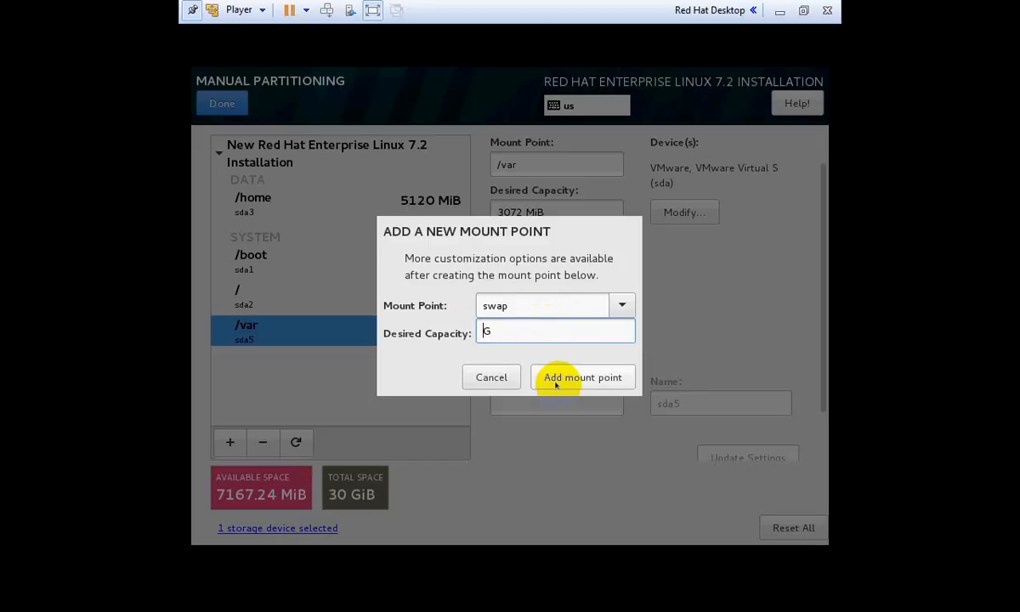
left_click(556, 385)
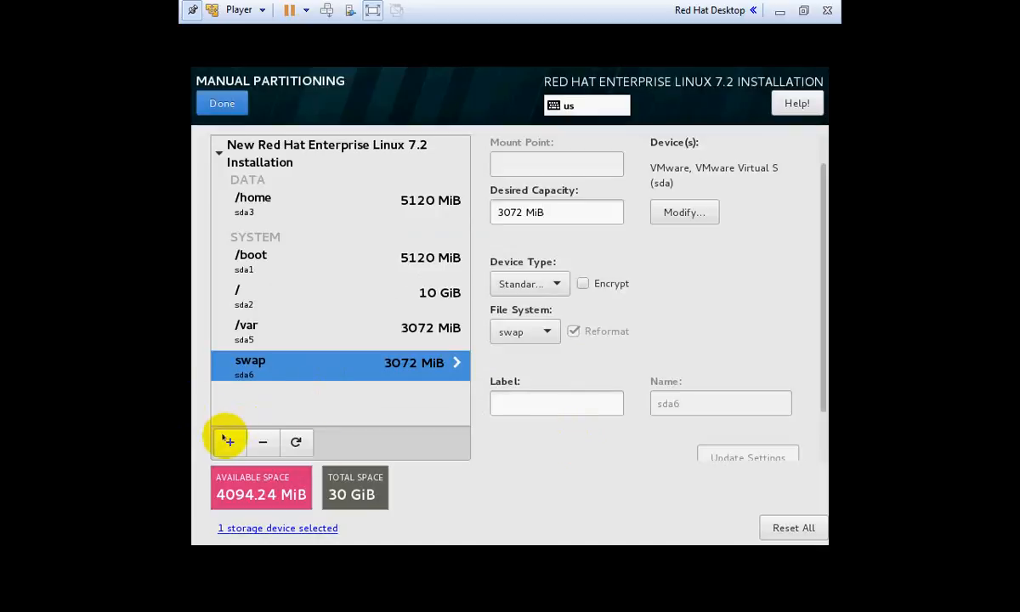
Add a biosboot mount point with capacity 2, creating a 2048 KiB BIOS Boot partition
left_click(229, 441)
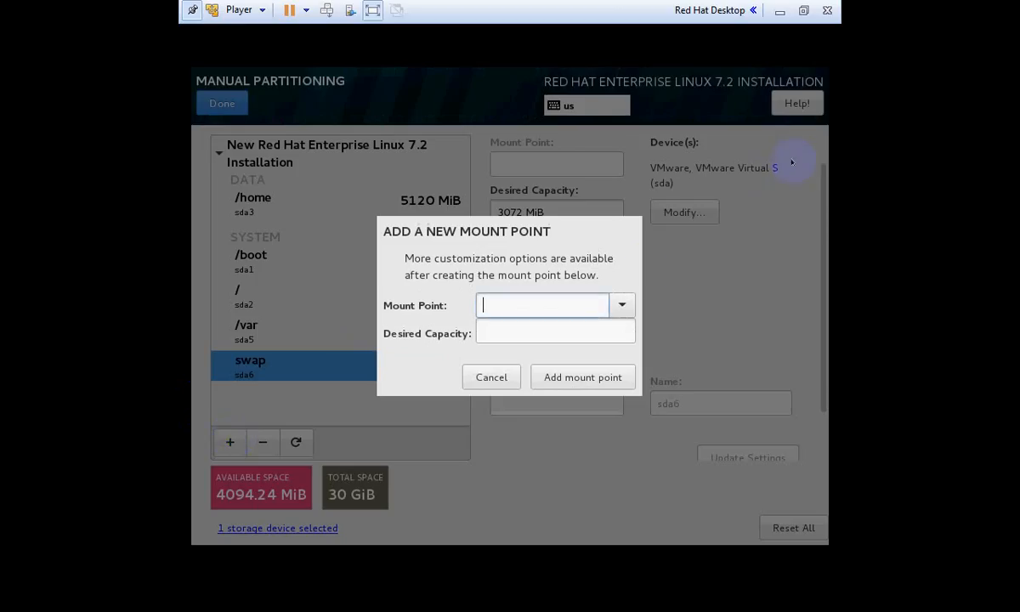
left_click(622, 304)
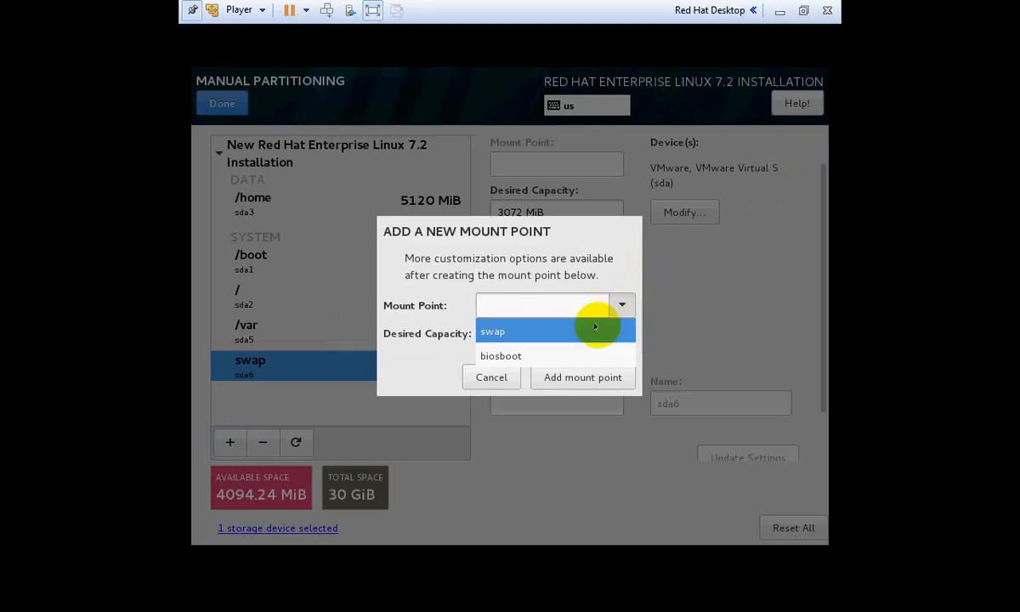
left_click(523, 355)
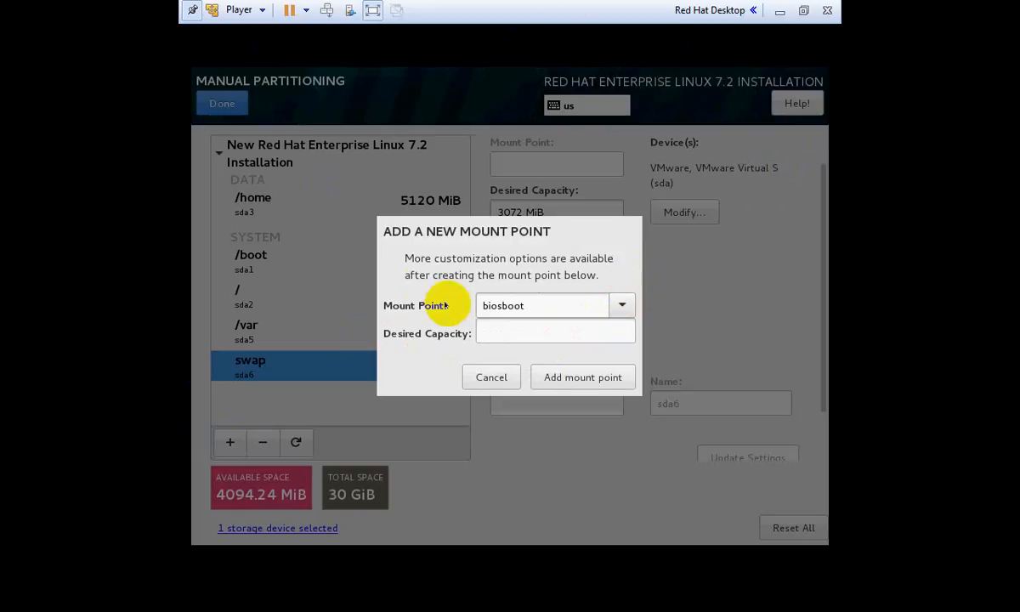
left_click(497, 327)
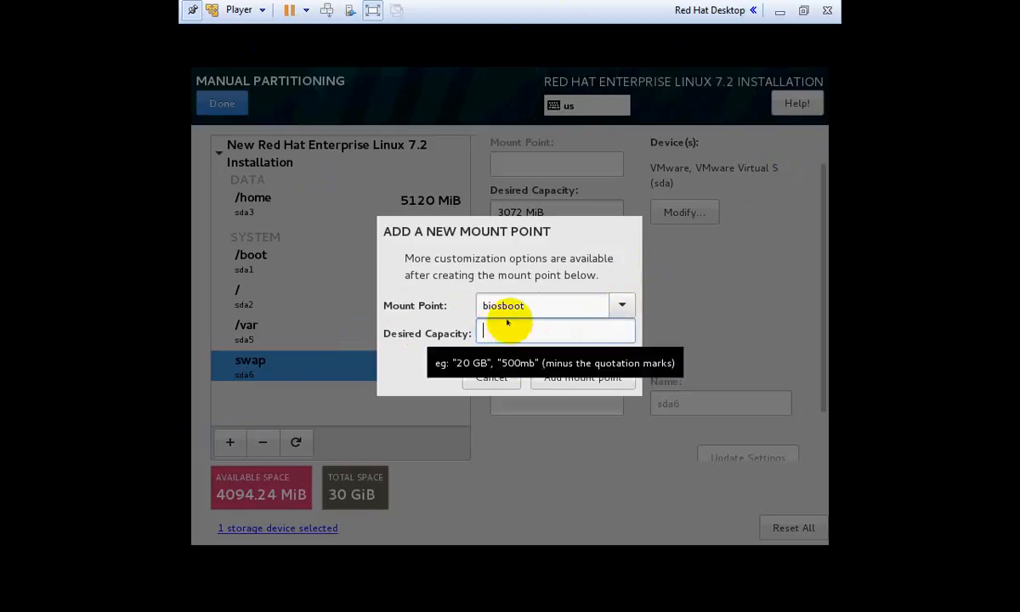
type("2")
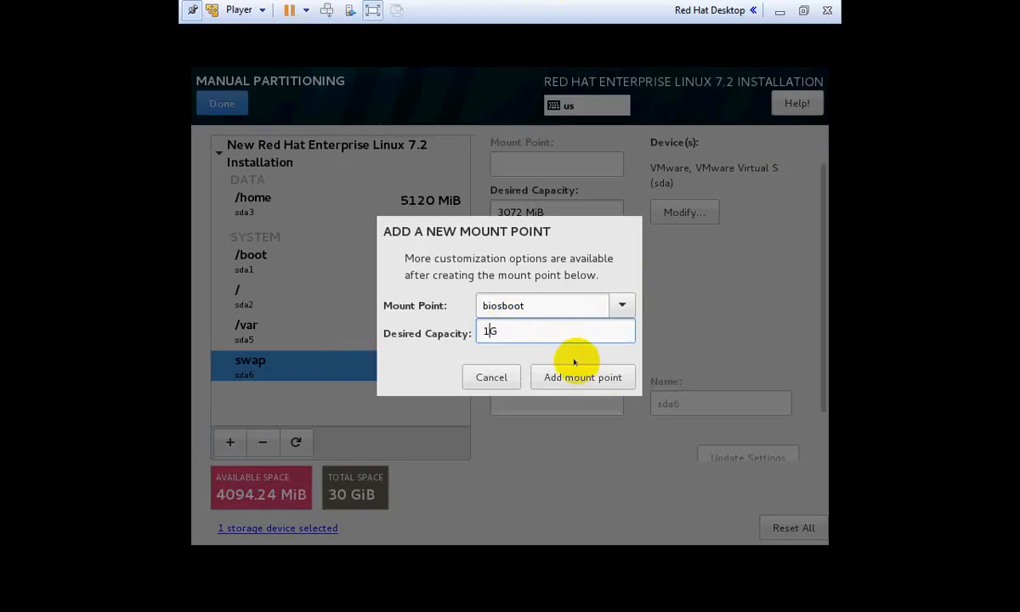
left_click(610, 378)
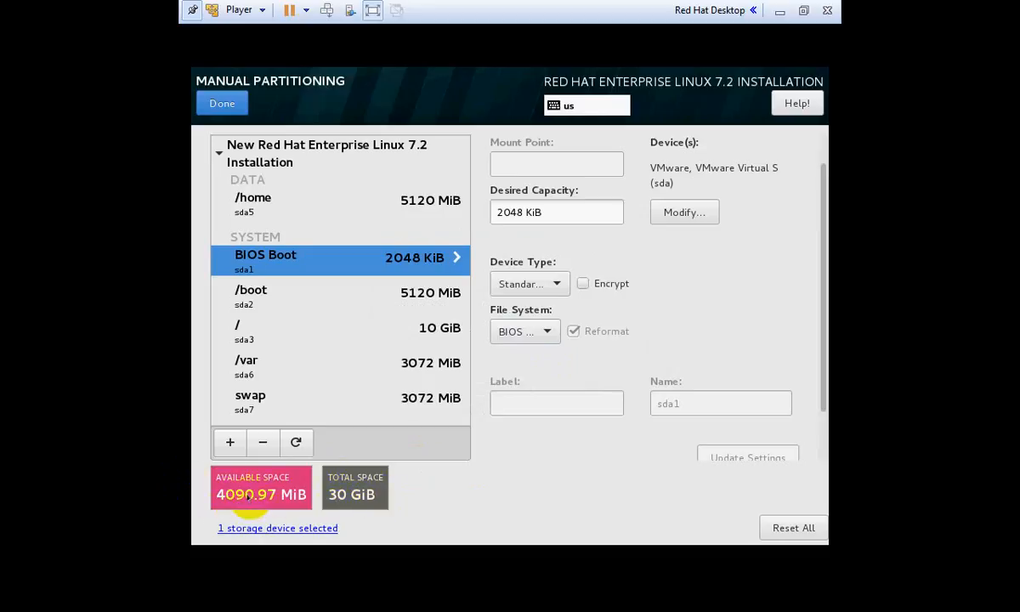
Create a custom /pappu mount point with an oversized capacity so it fills the remaining 4089 MiB
left_click(229, 442)
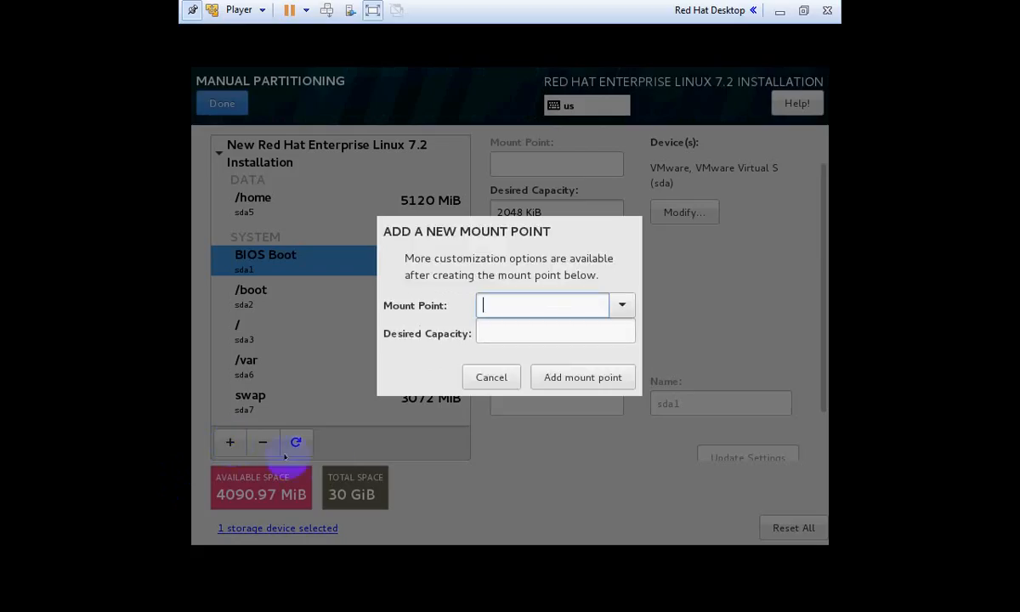
left_click(621, 306)
left_click(582, 304)
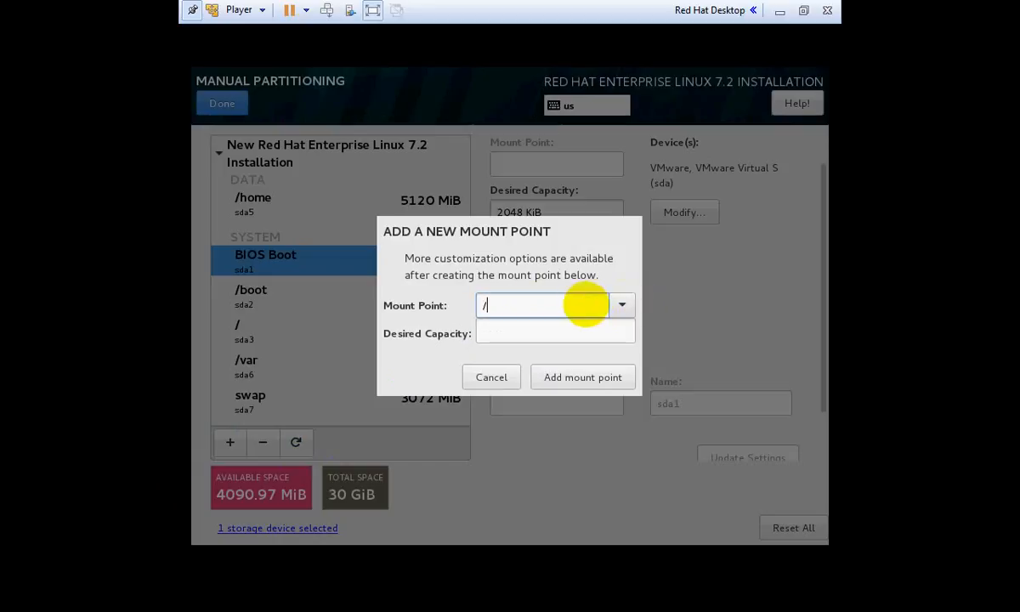
type("/pappu")
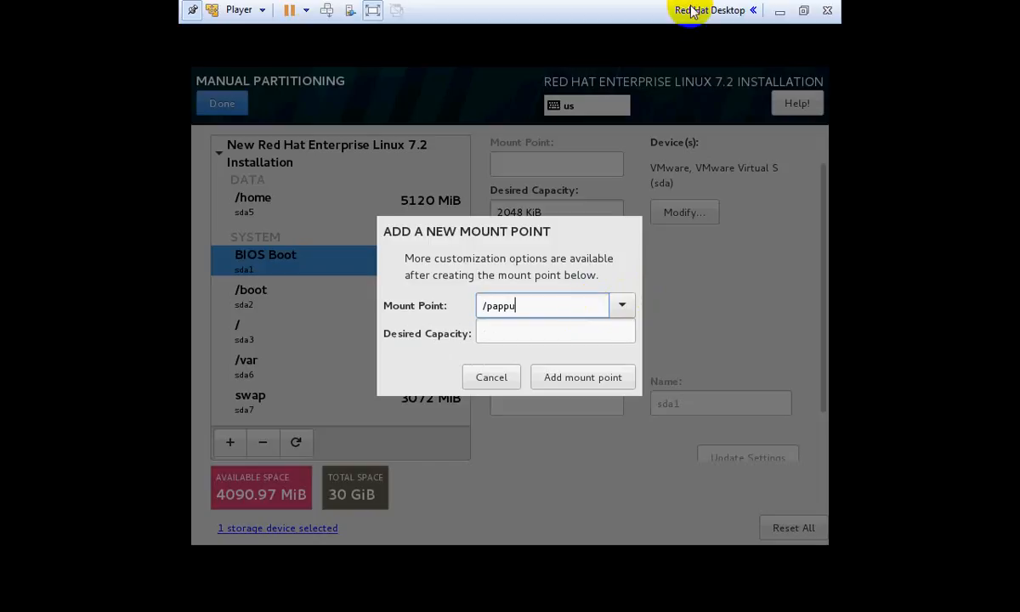
left_click(531, 333)
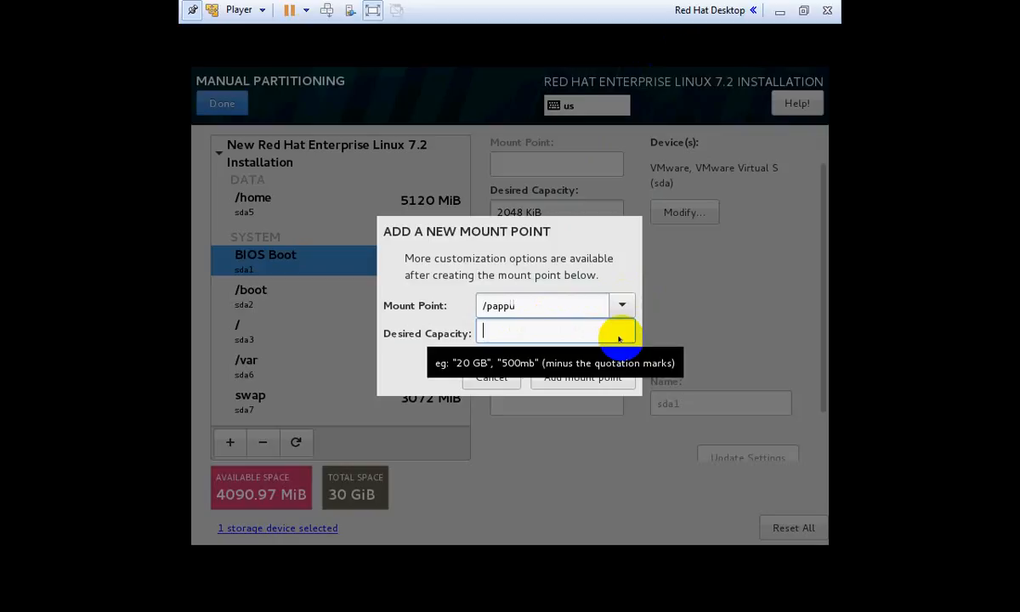
type("9999G")
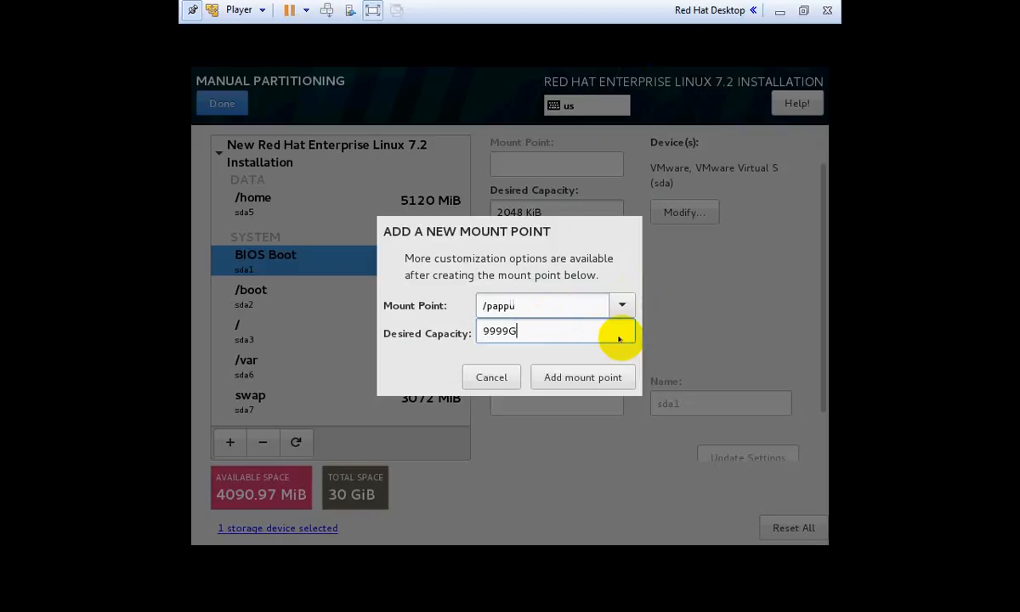
left_click(591, 377)
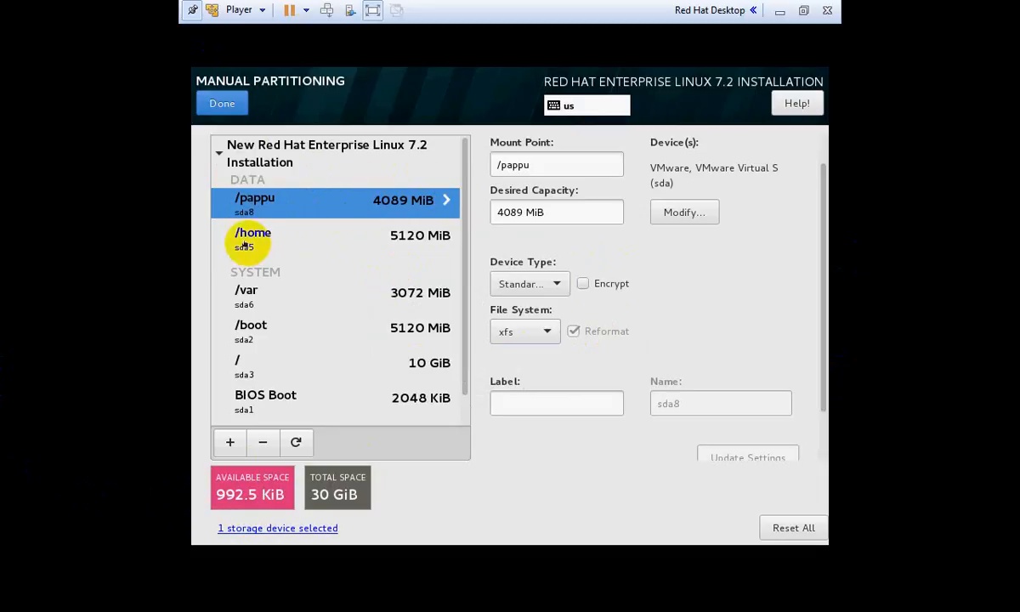
left_click(310, 238)
left_click(308, 206)
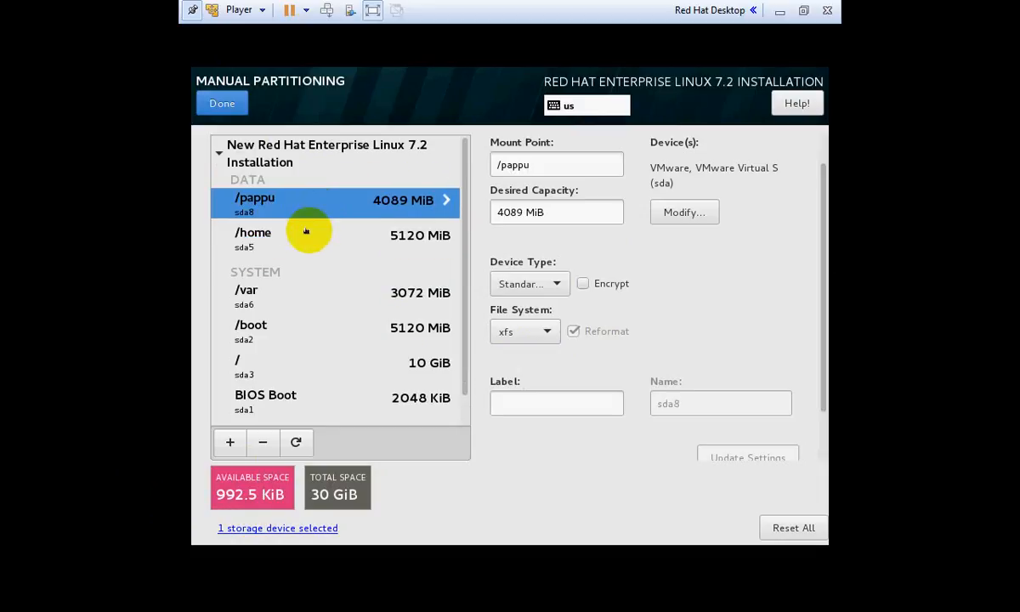
left_click(306, 231)
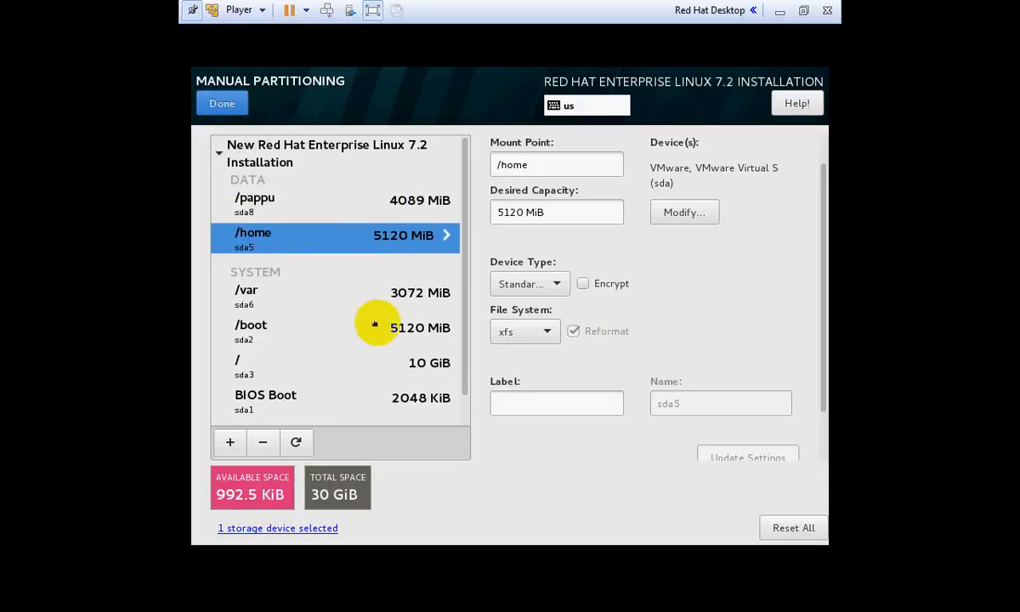
left_click(277, 292)
scroll(462, 309, "down", 1)
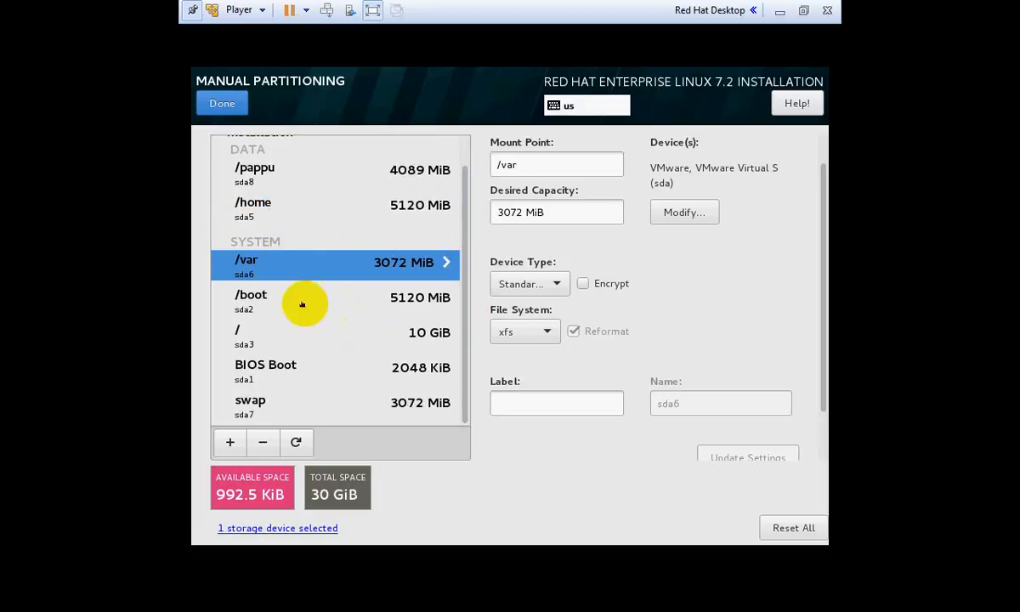
left_click(288, 294)
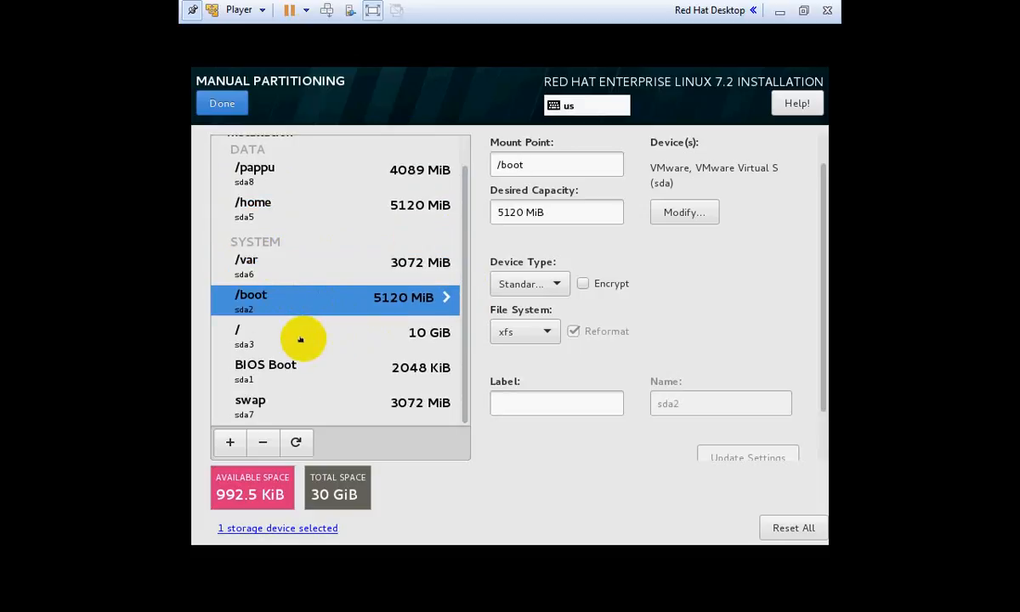
left_click(300, 339)
left_click(336, 368)
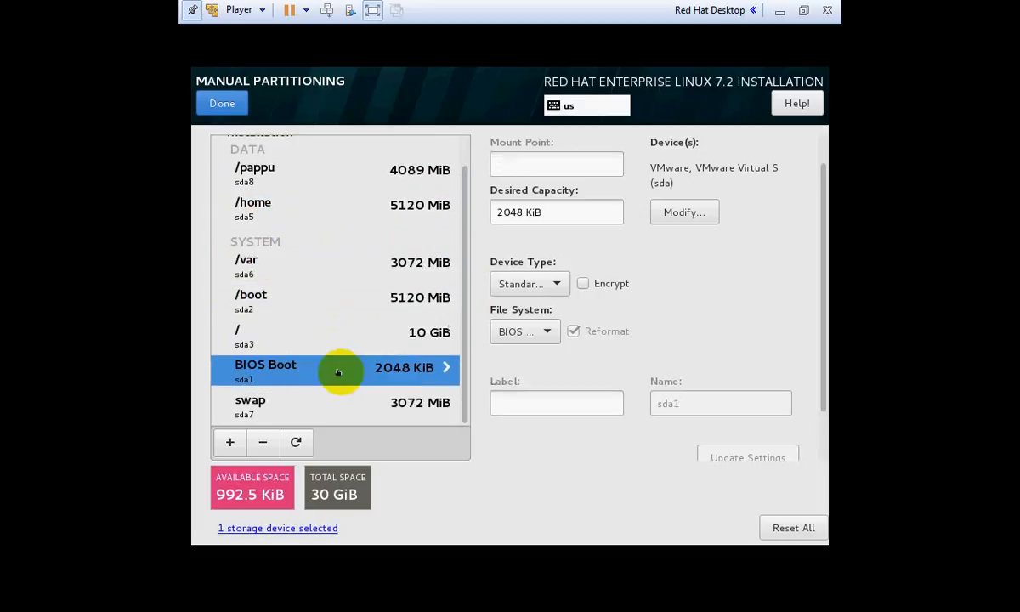
left_click(319, 405)
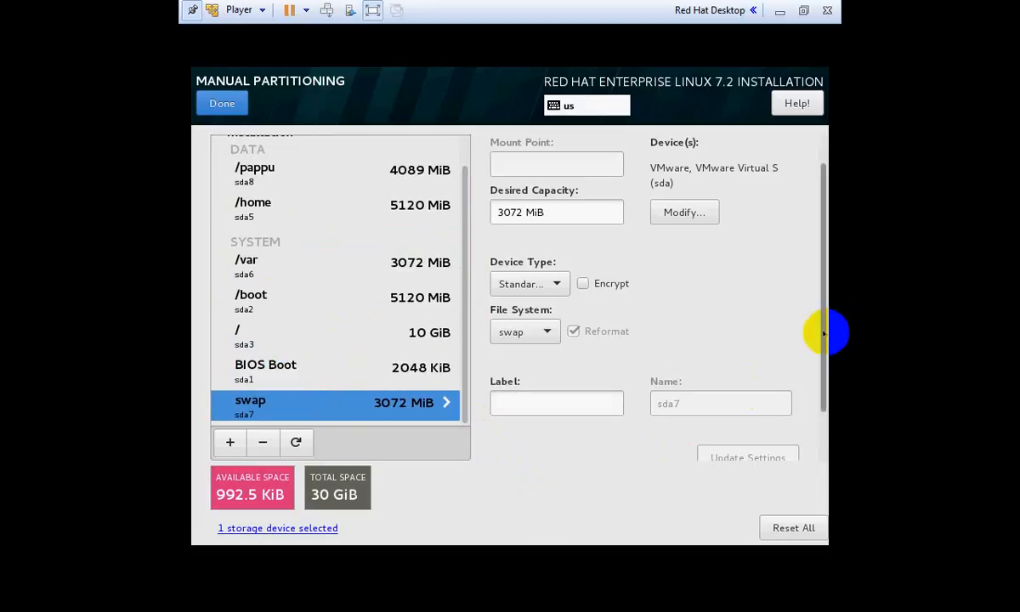
mouse_move(820, 334)
left_mouse_down()
mouse_move(823, 455)
mouse_move(822, 441)
left_mouse_up()
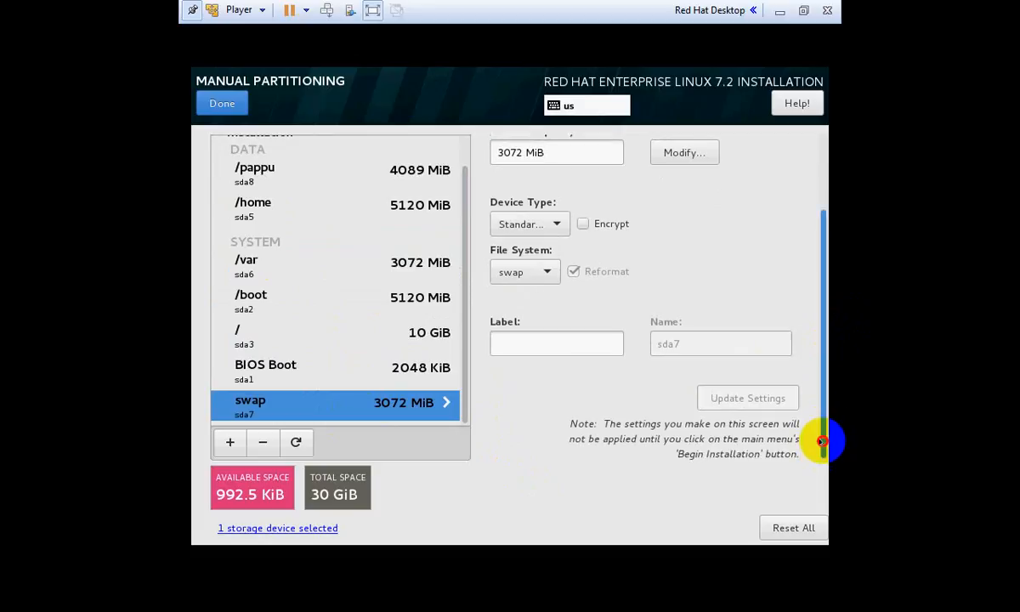
left_click(380, 357)
left_click(357, 298)
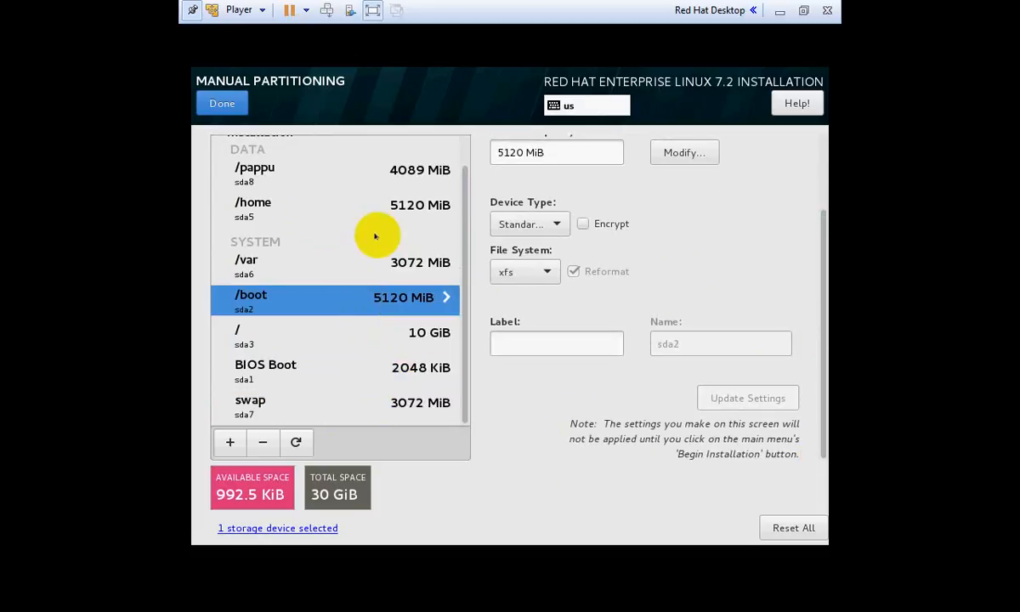
left_click(212, 102)
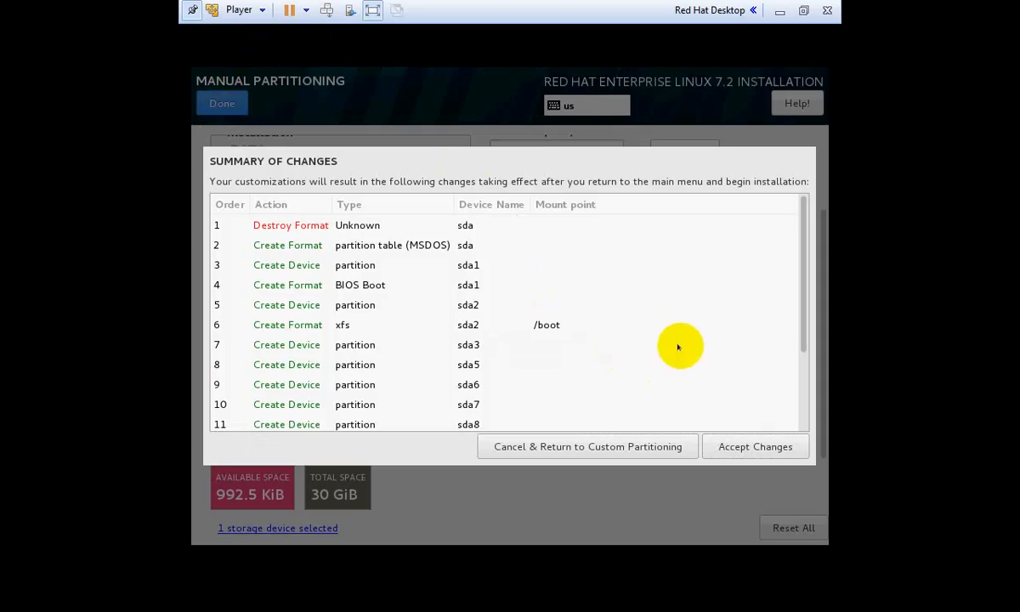
Review the Summary of Changes list and accept the partitioning changes
mouse_move(810, 285)
left_mouse_down()
mouse_move(802, 284)
mouse_move(795, 373)
mouse_move(808, 322)
mouse_move(792, 282)
left_mouse_up()
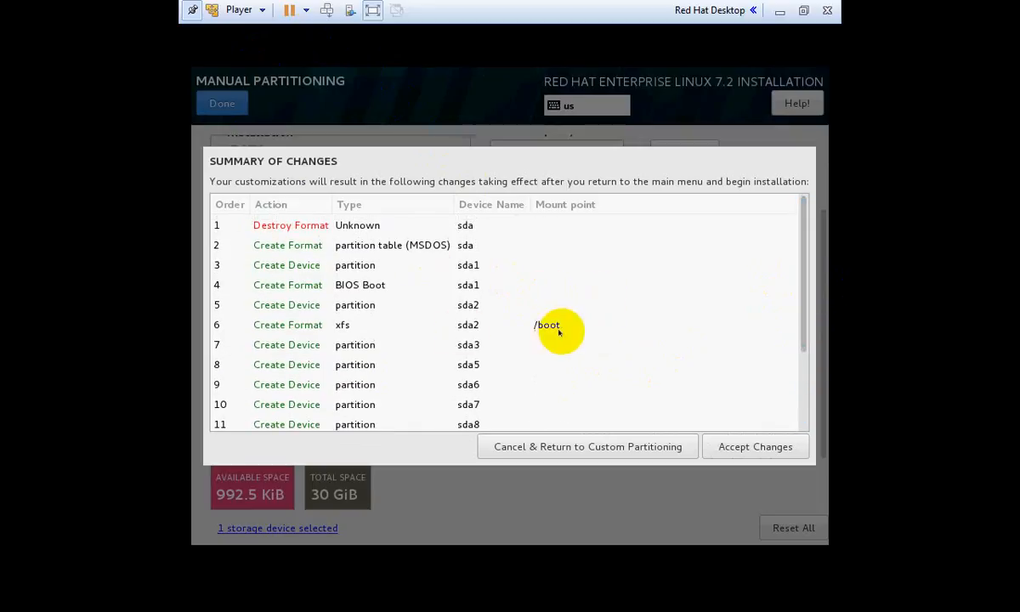
left_click_drag(801, 312, 793, 401)
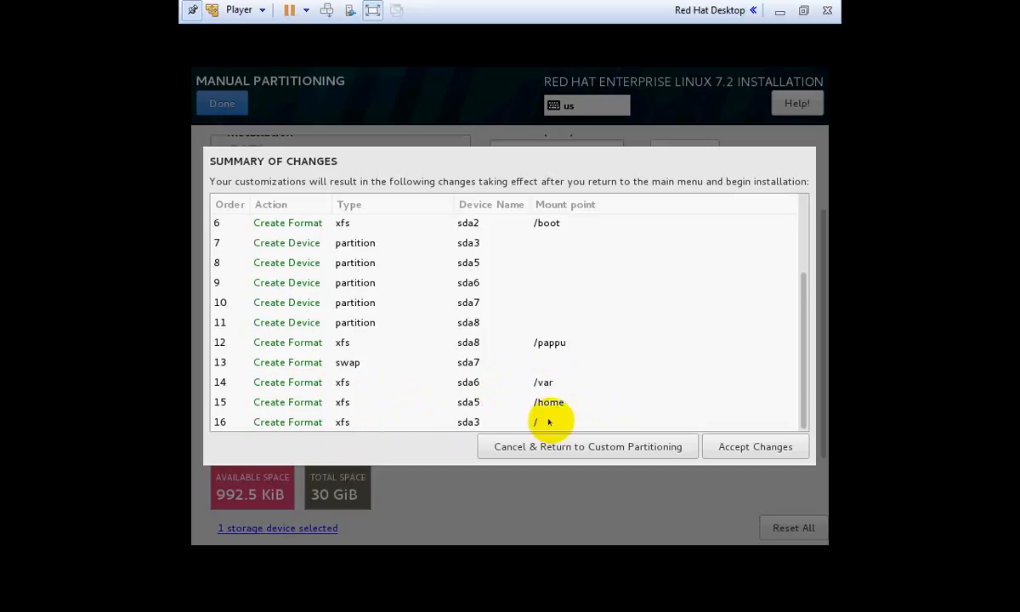
left_click(803, 390)
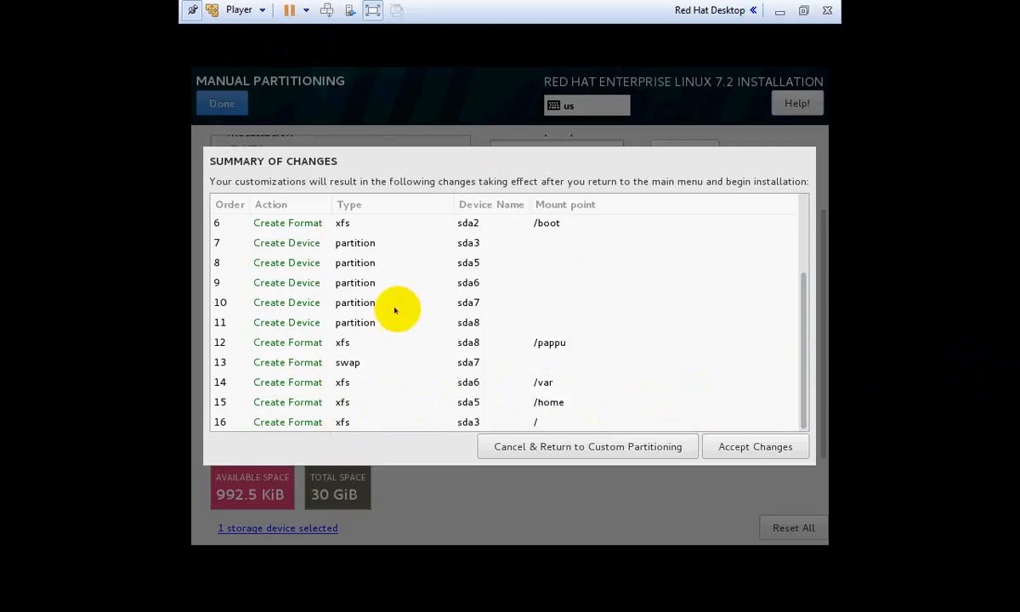
left_click(757, 447)
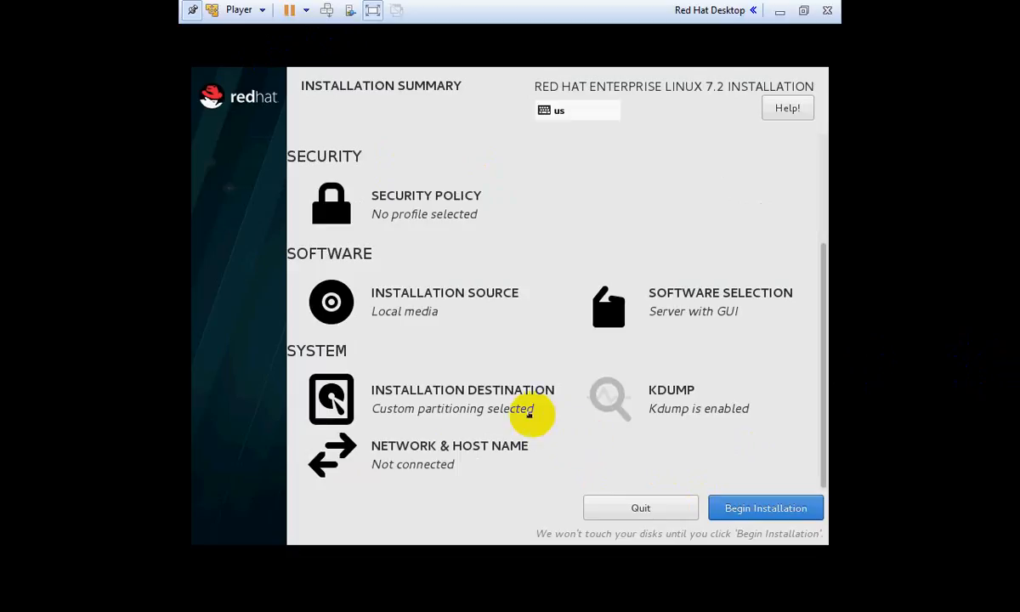
left_click(682, 405)
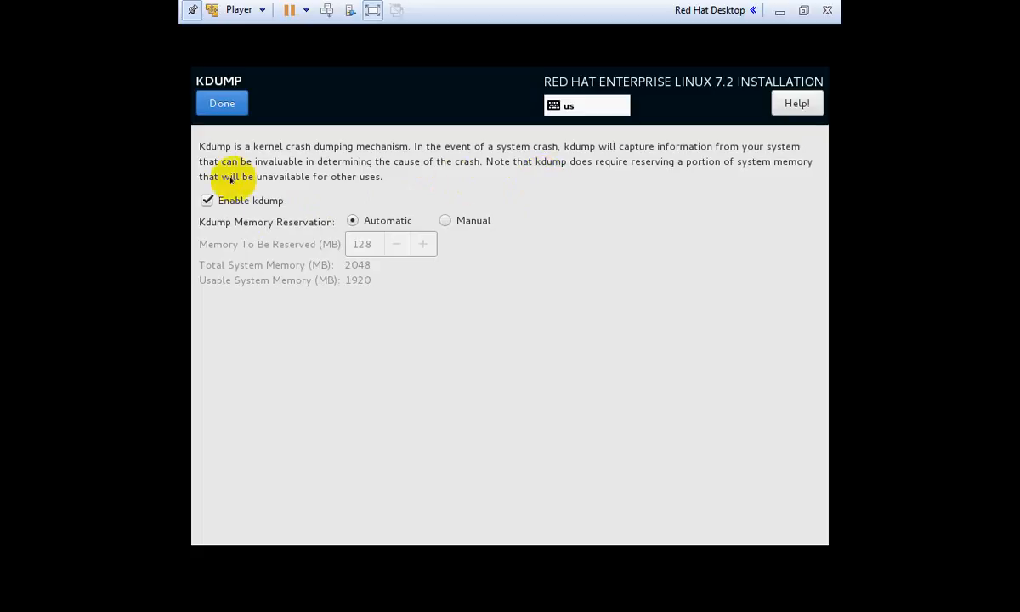
left_click(223, 104)
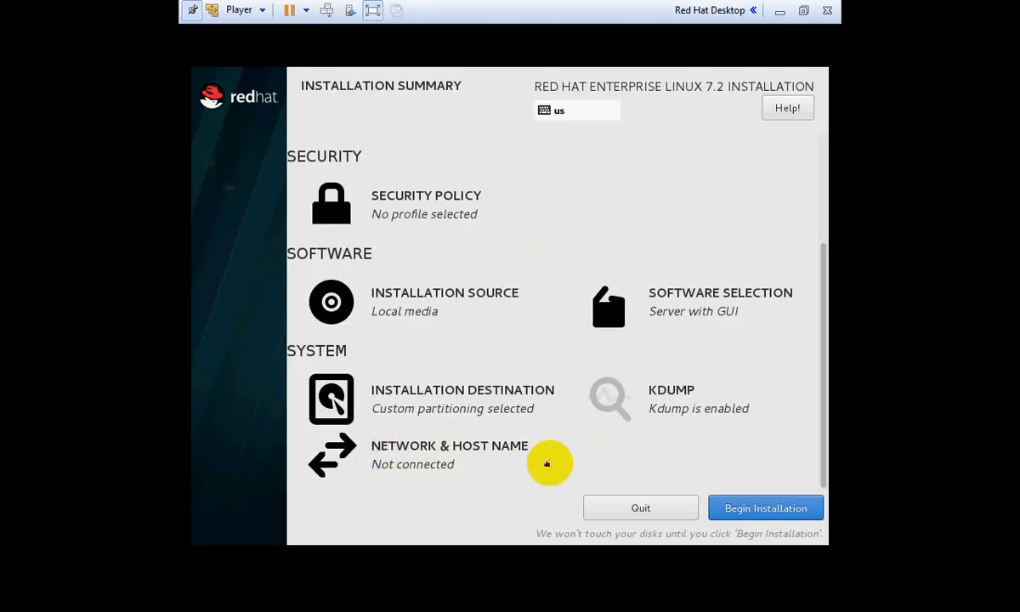
left_click(787, 508)
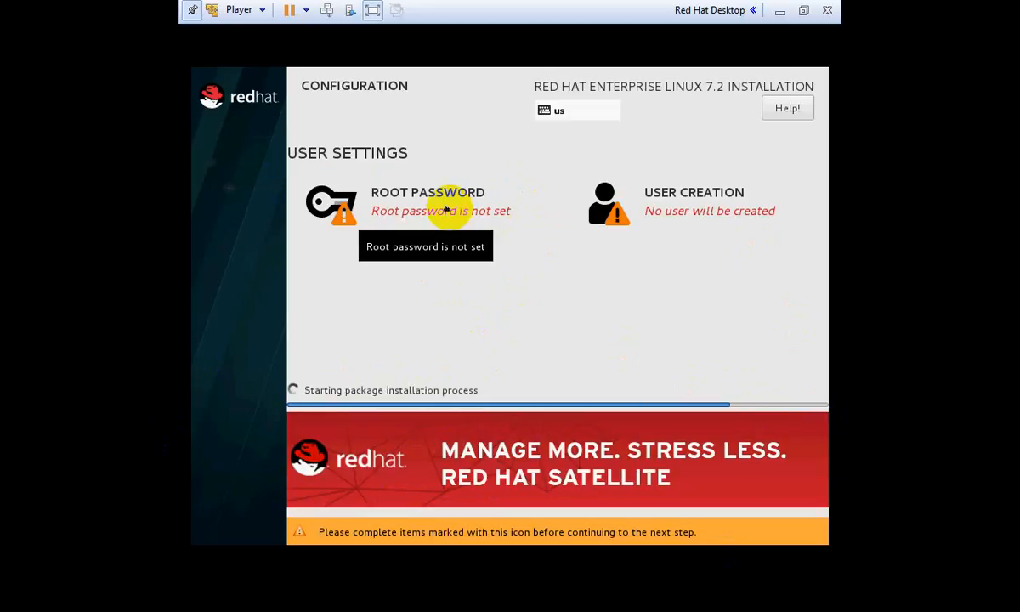
Enter and confirm a root password, accepting the weak-password warning
left_click(446, 208)
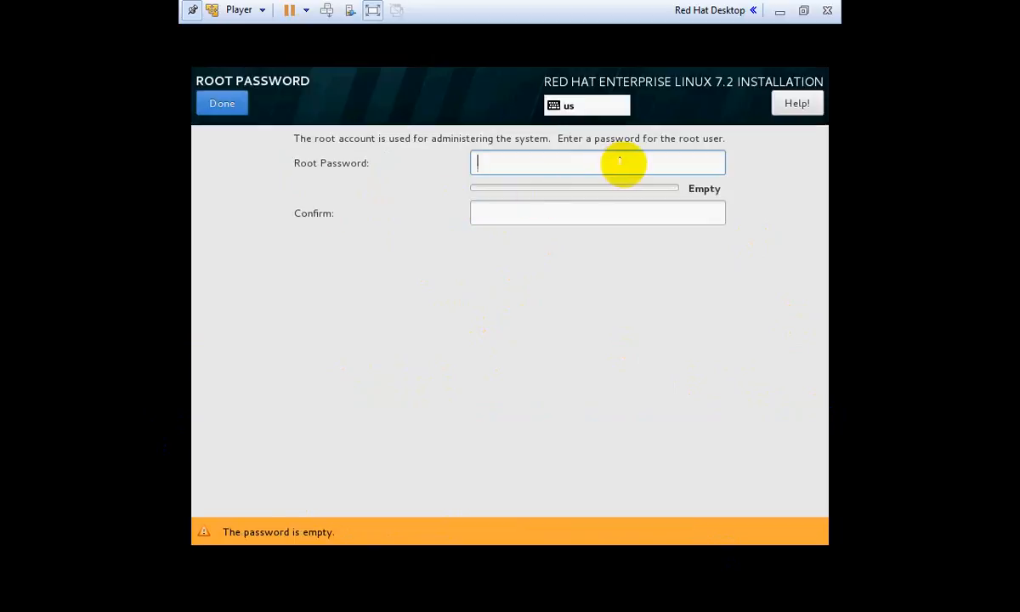
type("1234")
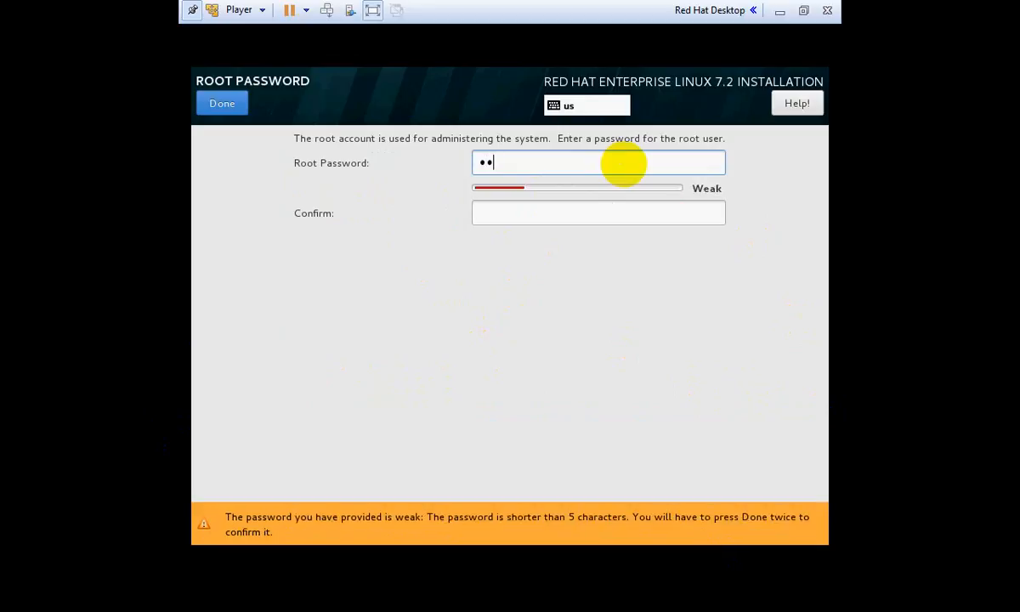
key("BackSpace")
key("BackSpace")
key("BackSpace")
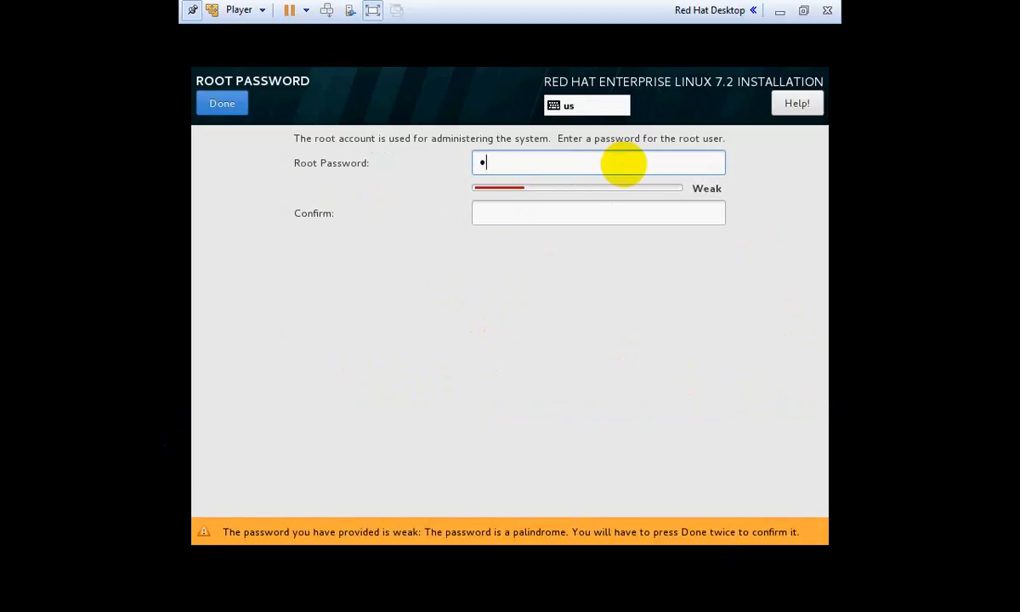
type("123456")
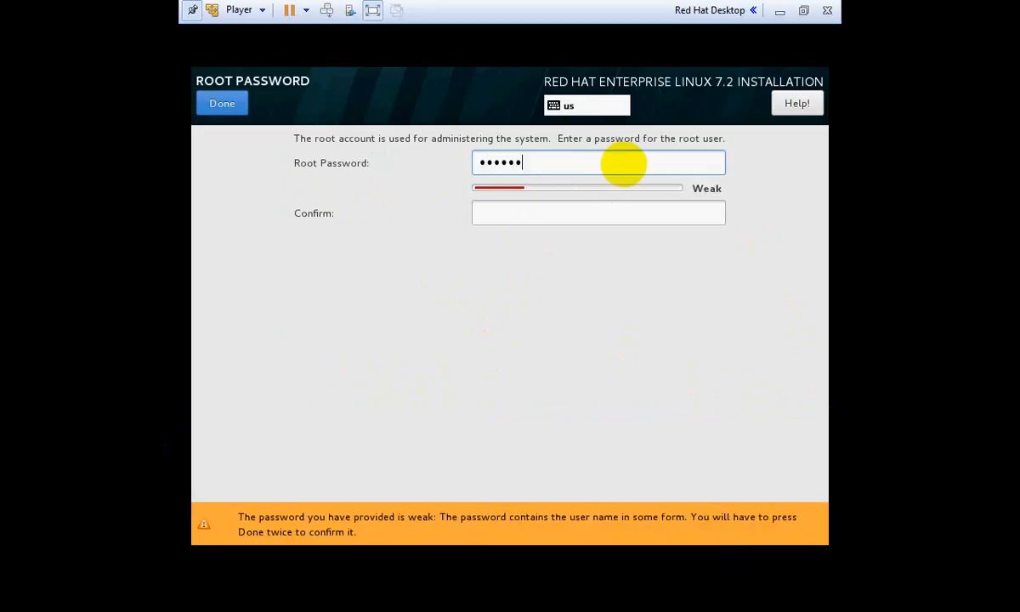
key("Tab")
type("12345")
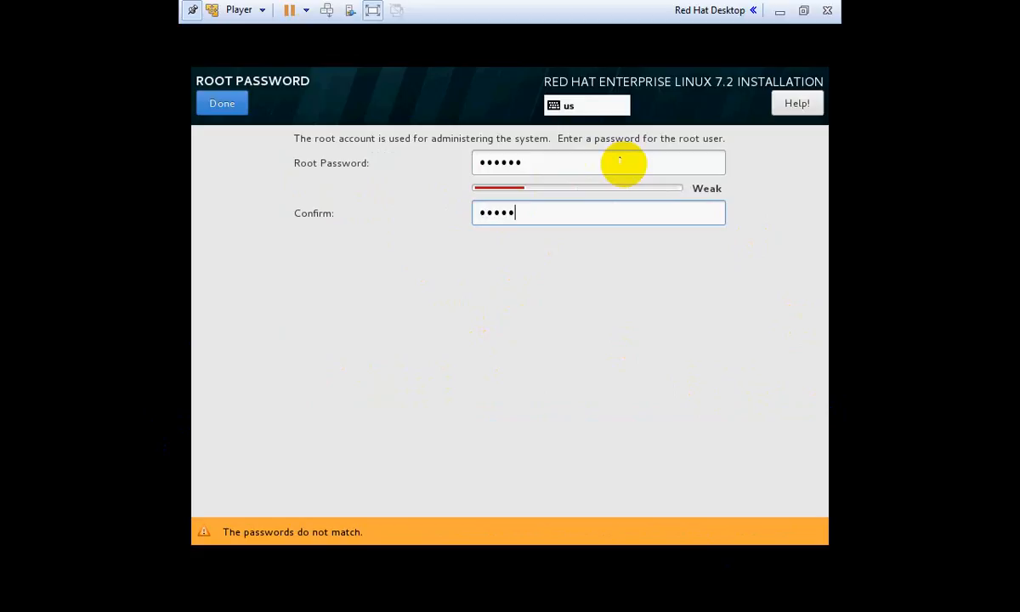
type("6")
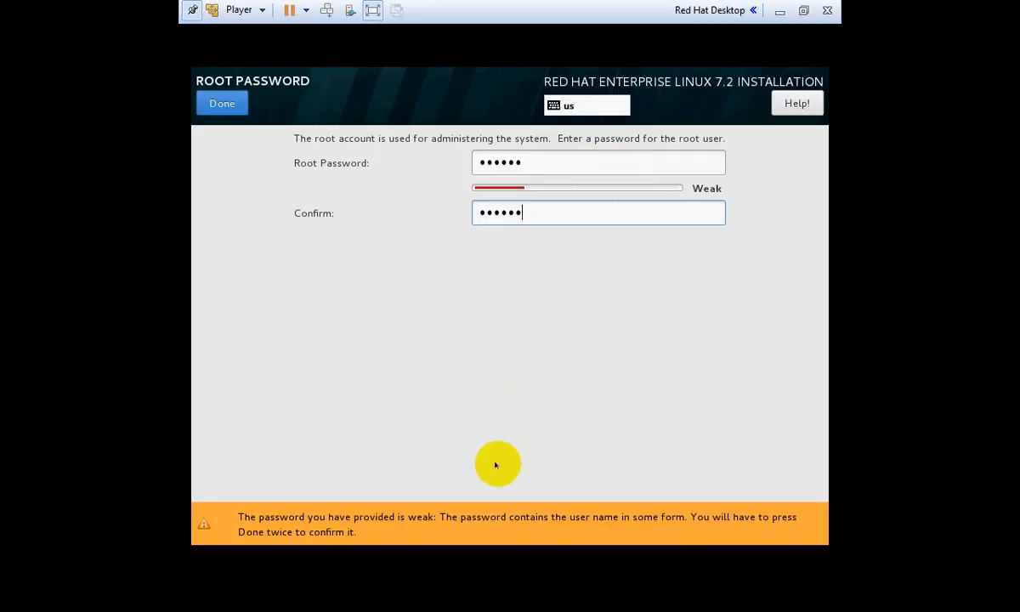
left_click(211, 110)
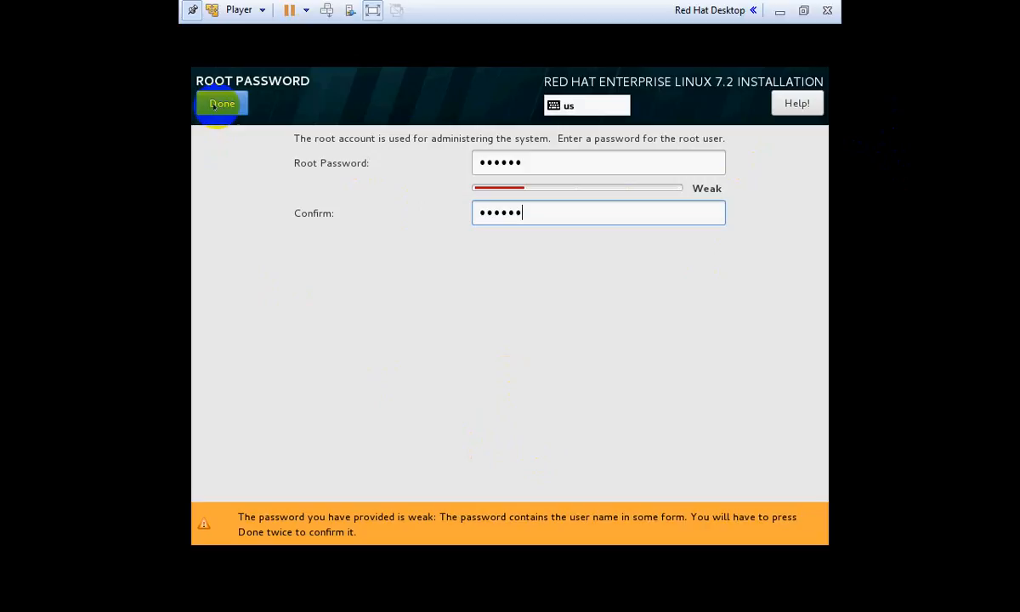
left_click(213, 106)
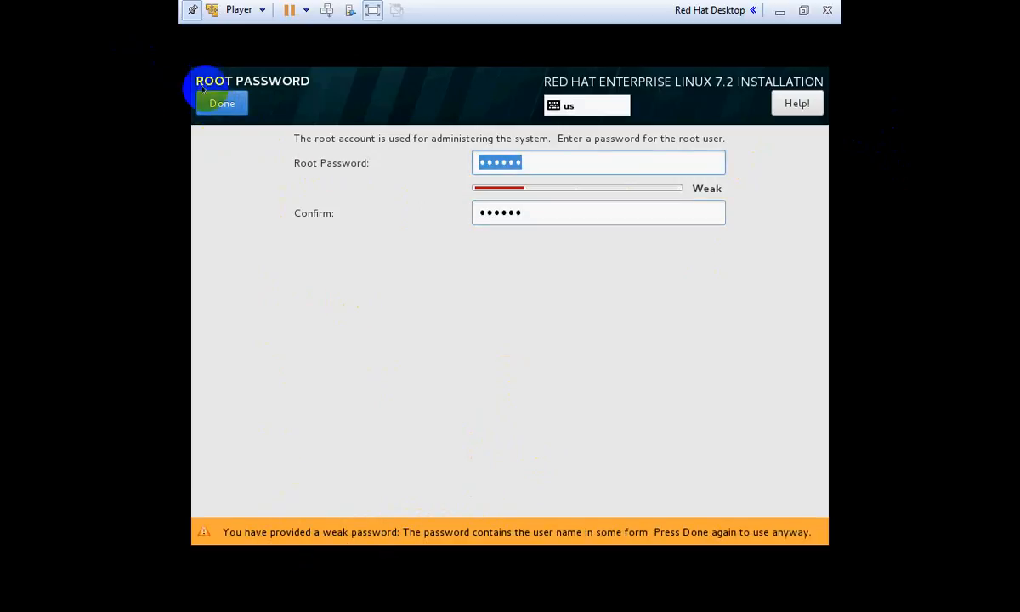
left_click(218, 102)
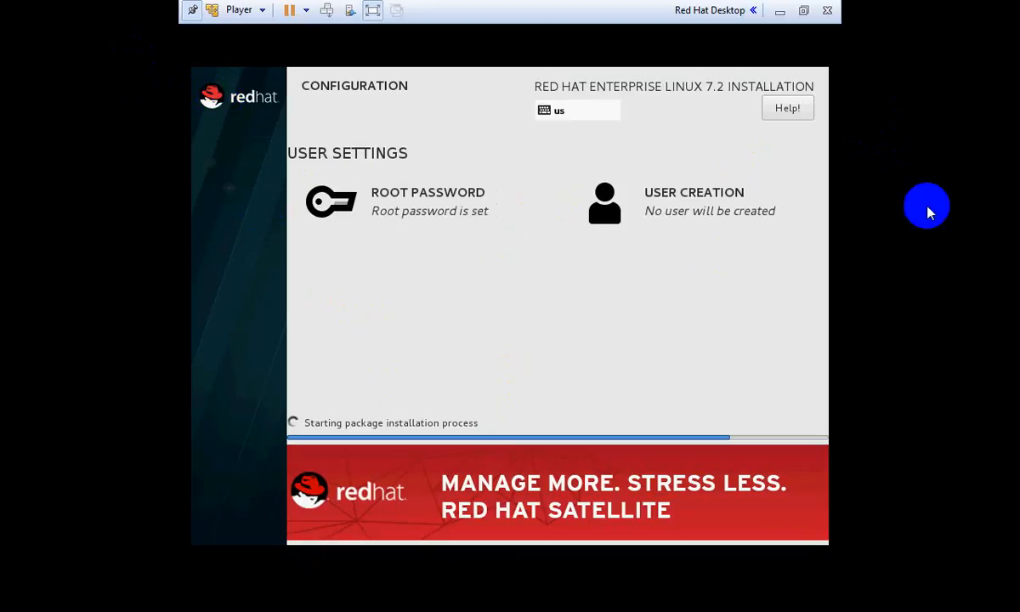
Enter the new user's full name and a matching password, with Advanced user settings opened
left_click(704, 209)
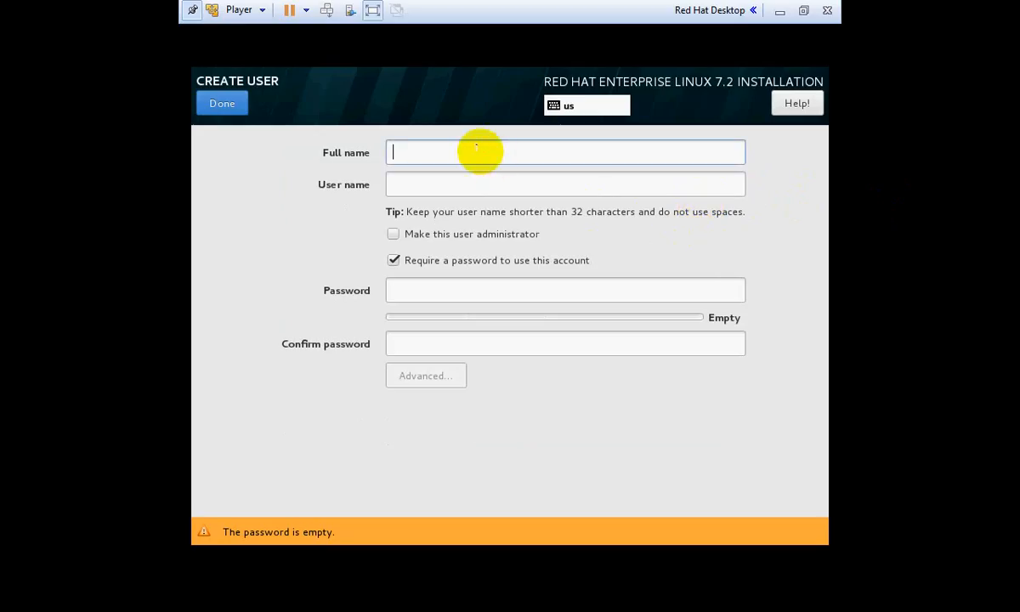
type("ali")
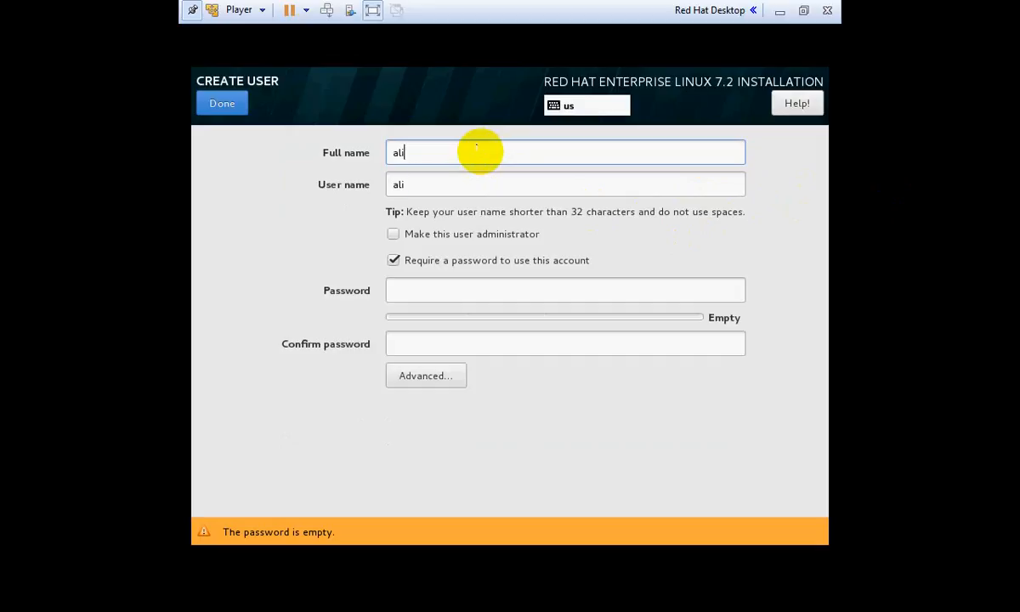
key("Tab")
key("Tab")
key("Tab")
key("Tab")
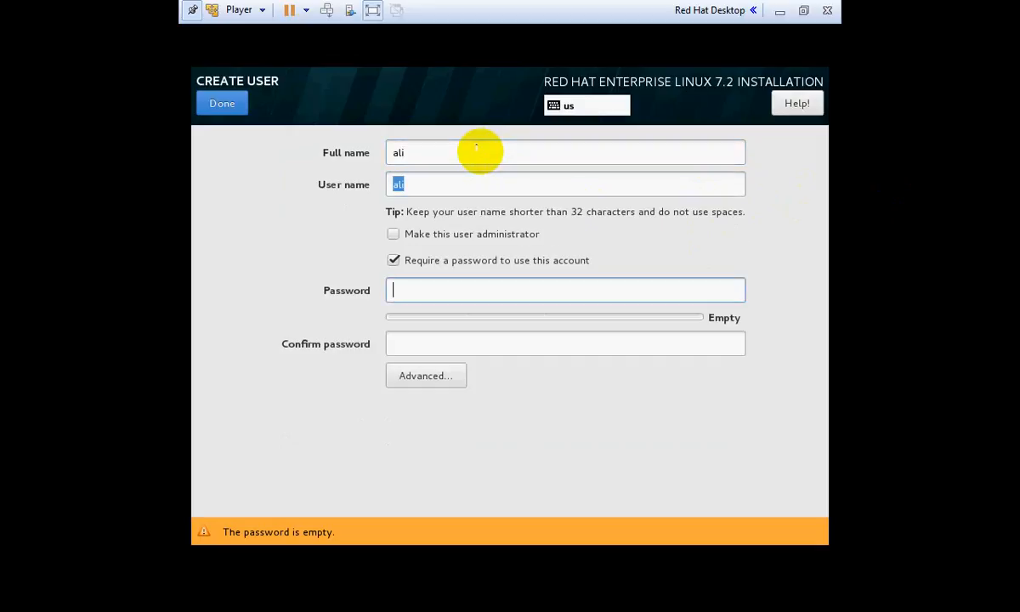
type("•••••")
key("Tab")
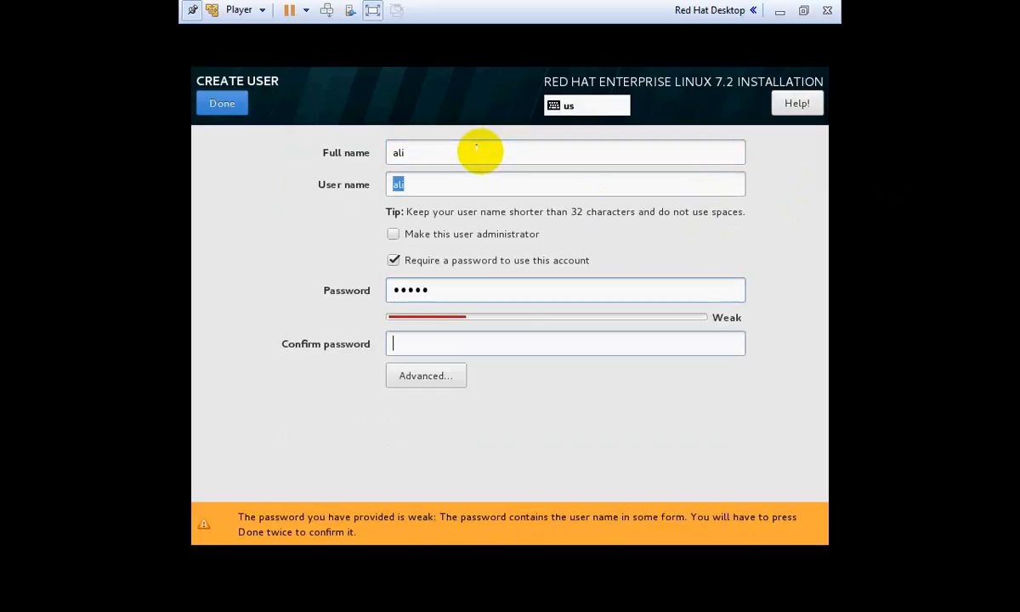
type("•••••")
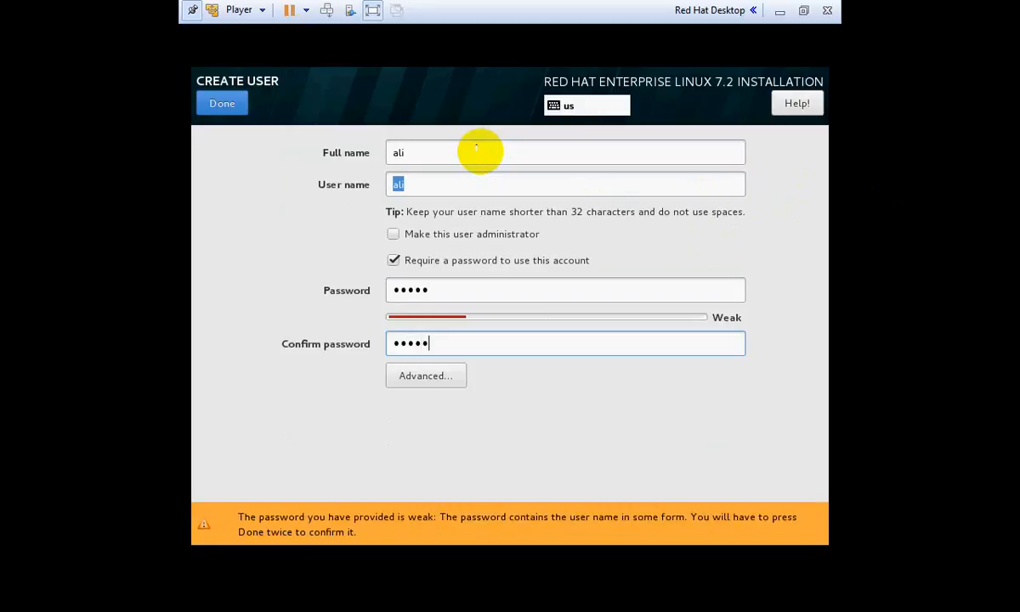
left_click(448, 369)
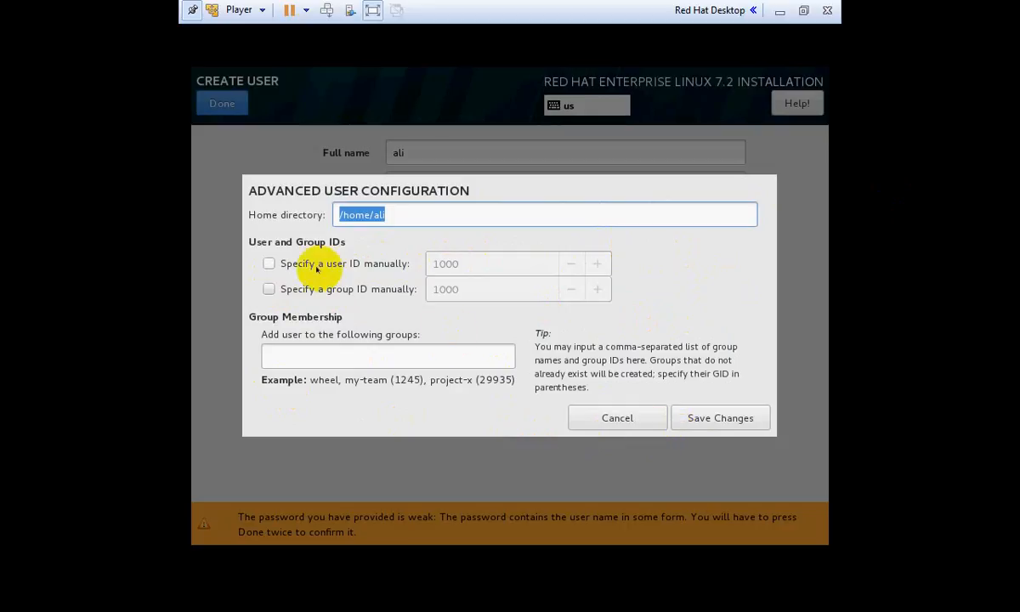
Try a manual user ID, bring it back to 1000, then untick it and cancel
left_click(270, 264)
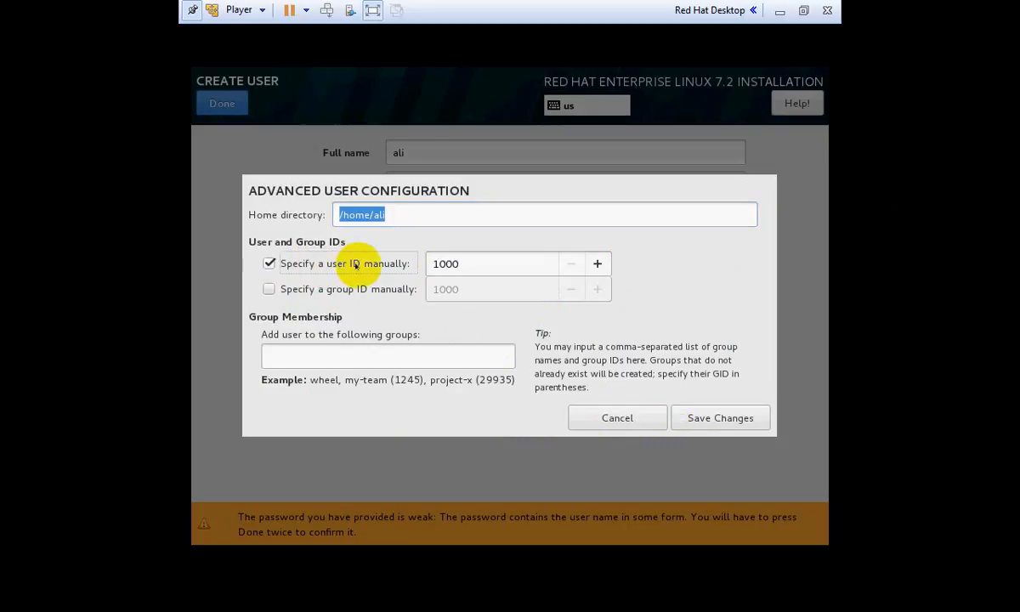
left_click(473, 266)
left_click(596, 264)
left_click(597, 263)
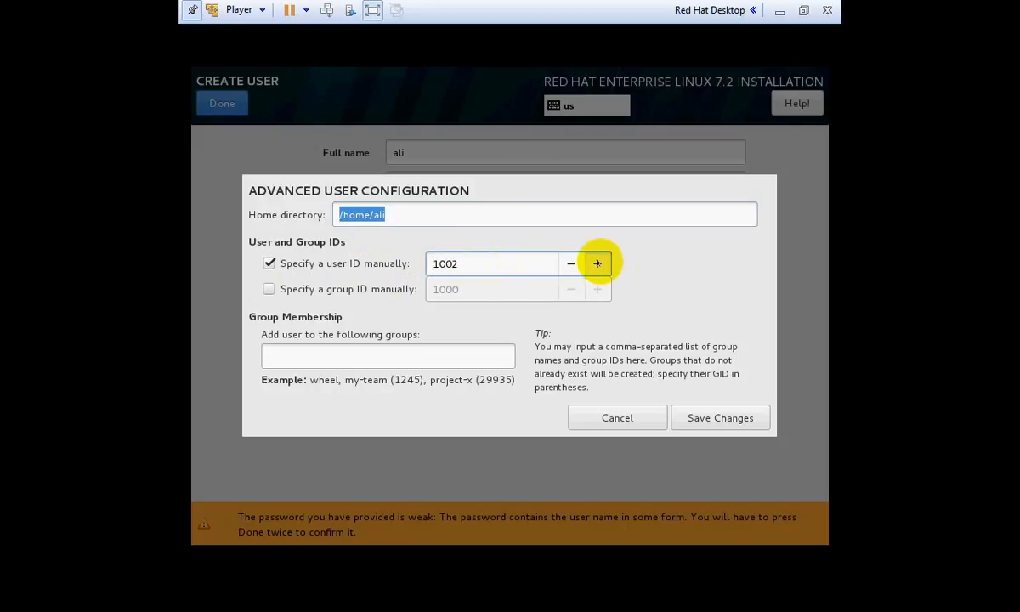
left_click(597, 263)
left_click(597, 263)
left_click(596, 264)
left_click(596, 264)
left_click(597, 263)
left_click(597, 264)
left_click(597, 264)
left_click(597, 264)
left_click(597, 263)
left_click(597, 264)
left_click(597, 263)
left_click(571, 264)
left_click(572, 263)
left_click(572, 263)
left_click(571, 264)
left_click(572, 264)
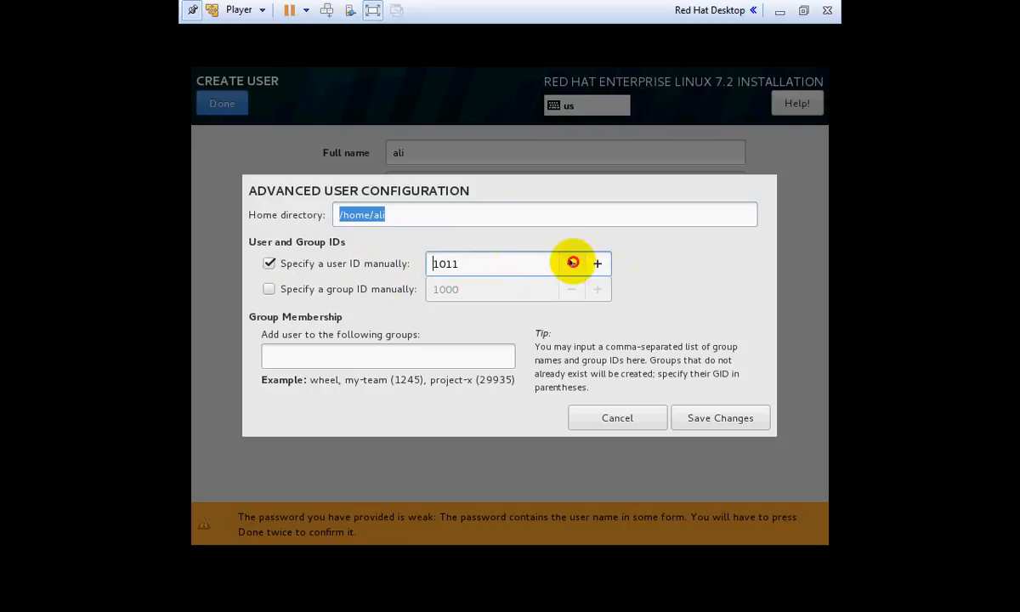
left_click(572, 263)
left_click(572, 263)
left_click(572, 263)
left_click(572, 264)
left_click(572, 264)
left_click(572, 263)
left_click(572, 264)
left_click(572, 264)
left_click(572, 263)
left_click(572, 264)
left_click(572, 264)
left_click(269, 264)
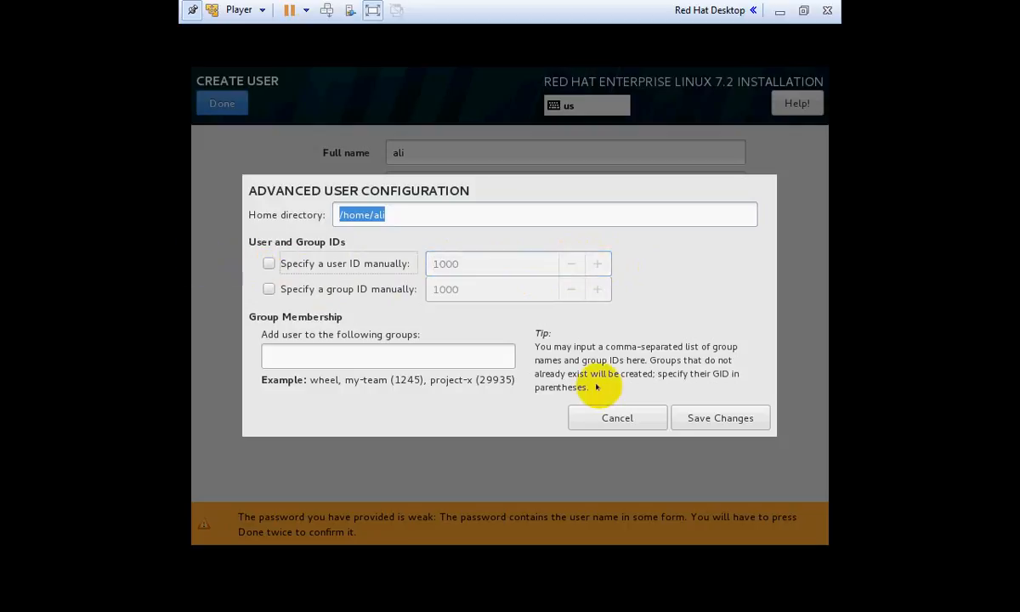
left_click(606, 417)
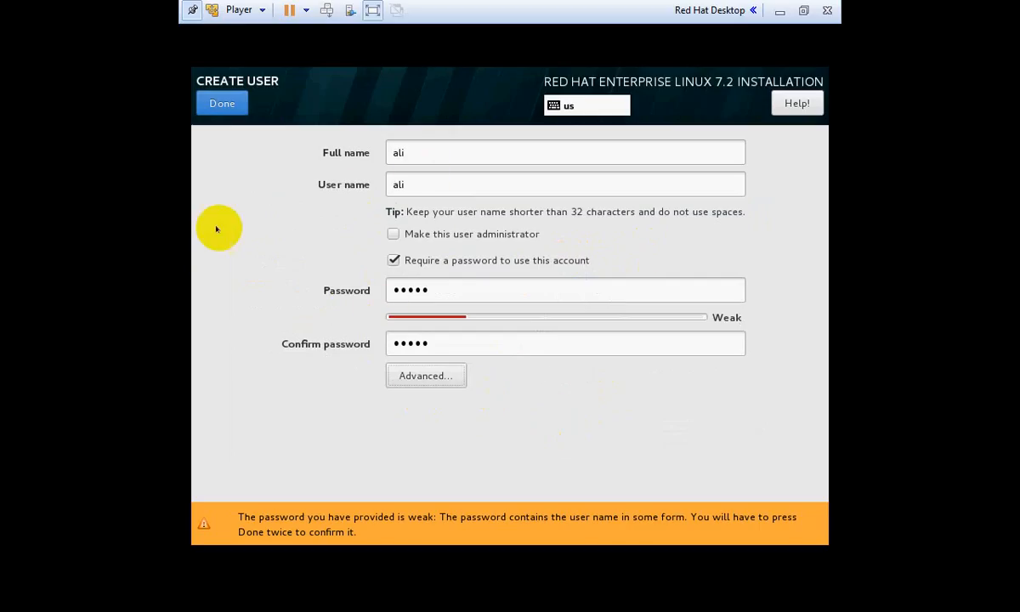
Submit the new user's details and accept the weak-password warning
left_click(209, 101)
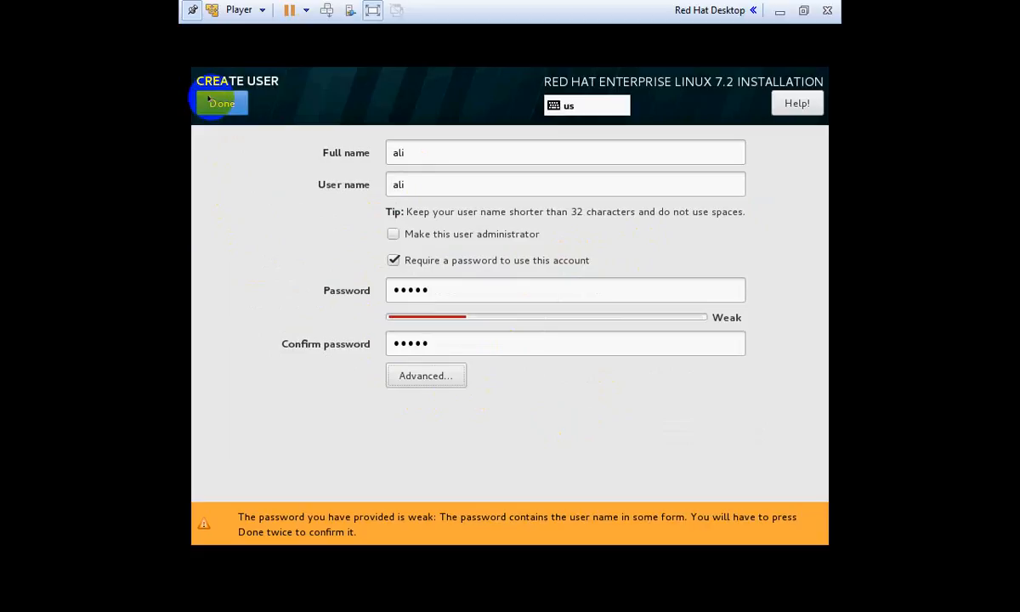
left_click(436, 151)
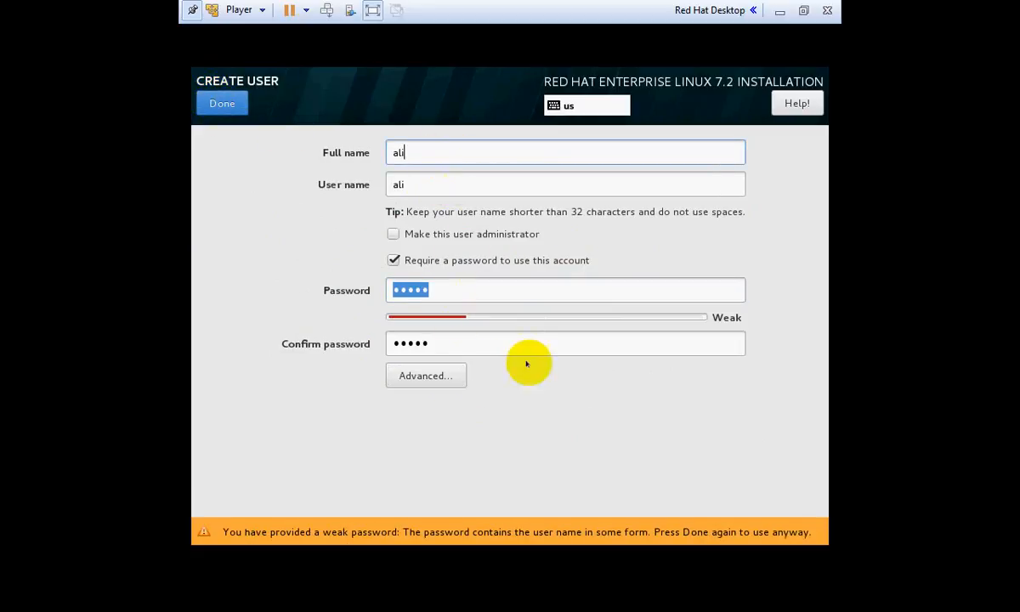
left_click(392, 234)
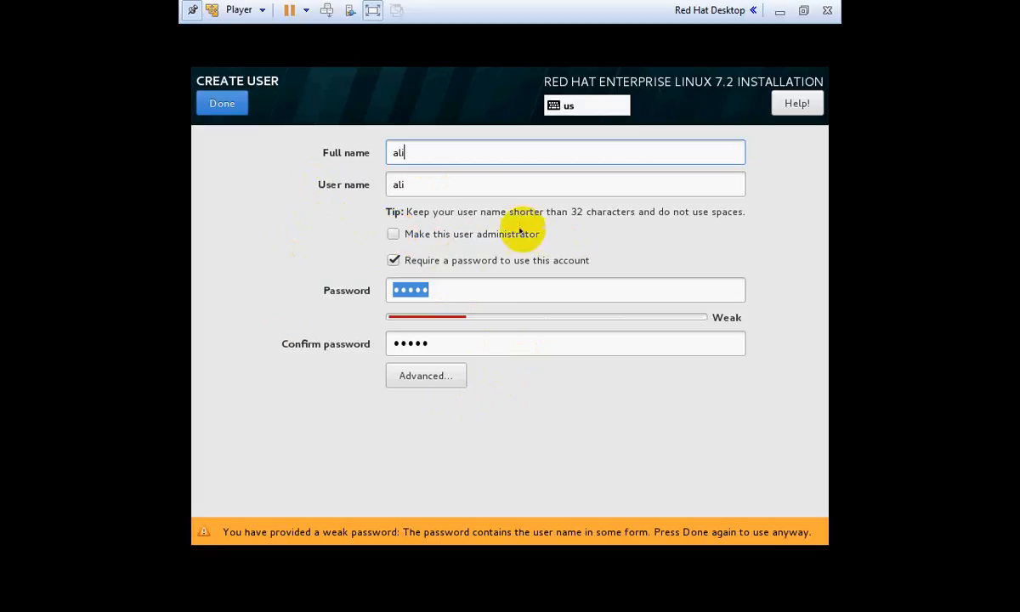
left_click(447, 289)
left_click(224, 103)
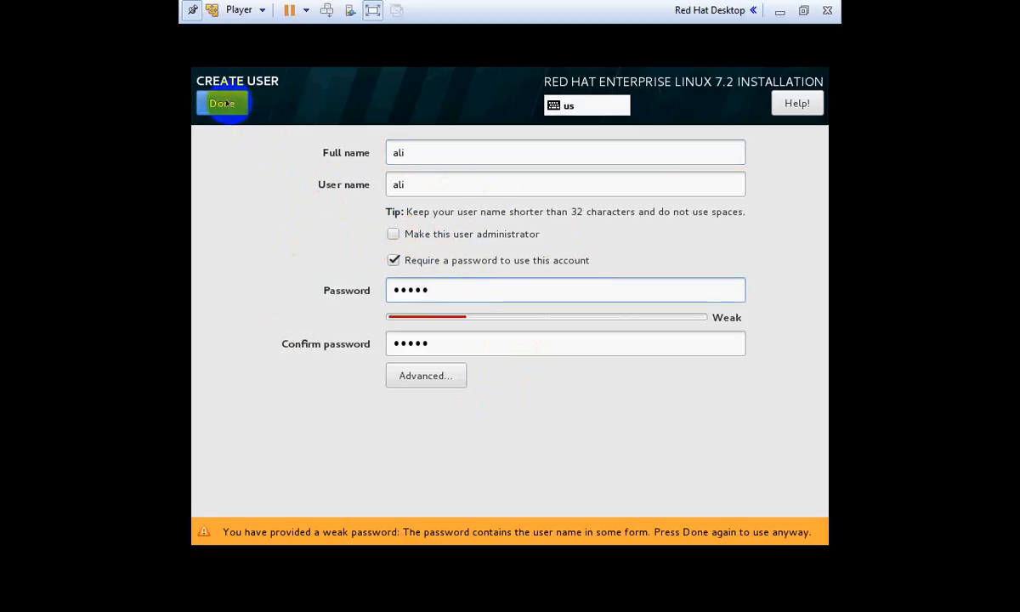
left_click(224, 103)
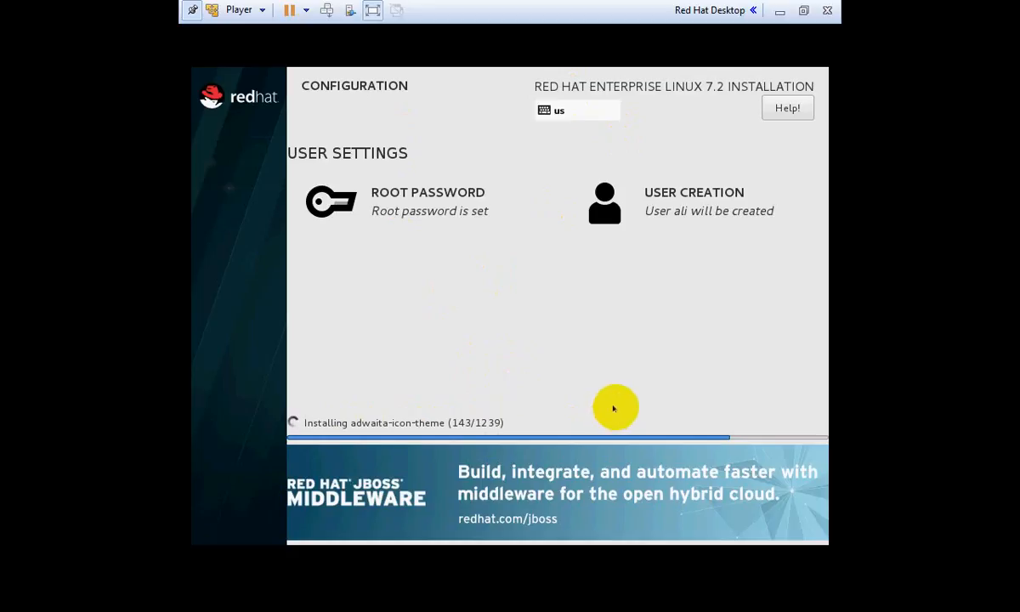
Exit full-screen mode so the VM runs in a window on the desktop
left_click(371, 9)
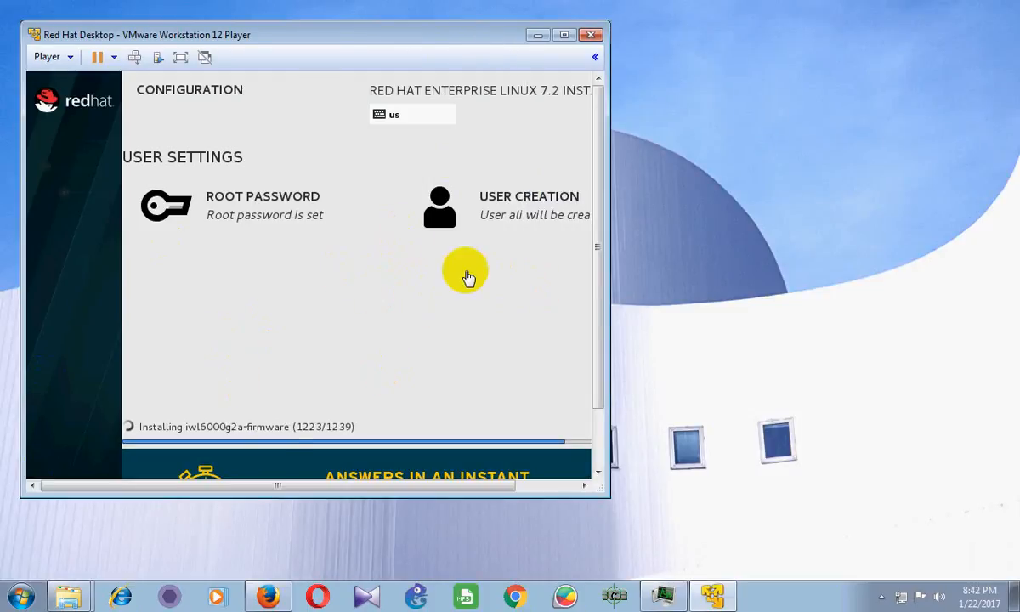
Return the VM to full screen while package installation continues
left_click(179, 60)
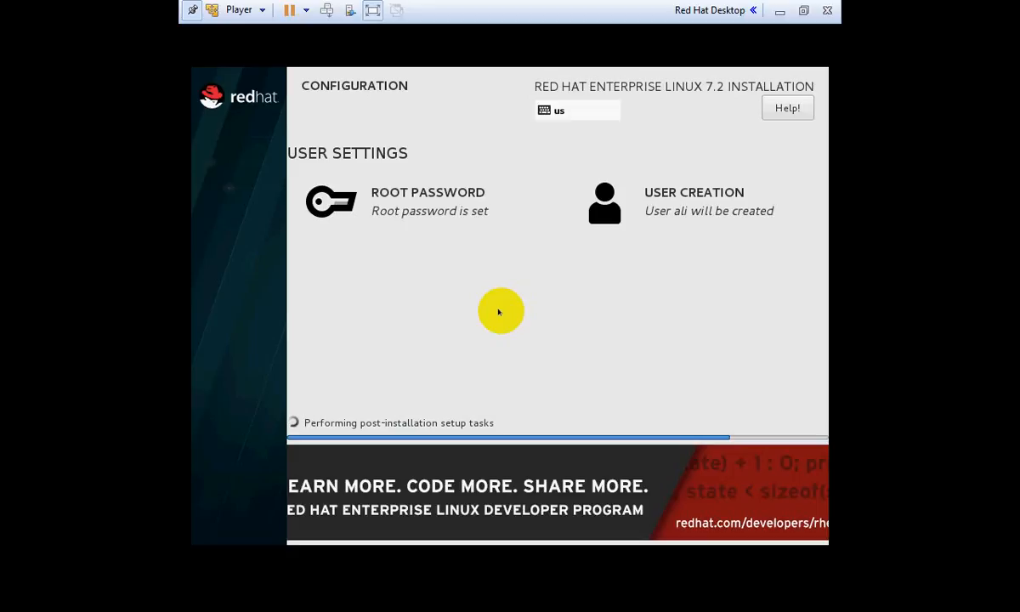
Leave full screen to glance at the host's hidden tray icons, then return the VM to full screen
left_click(373, 9)
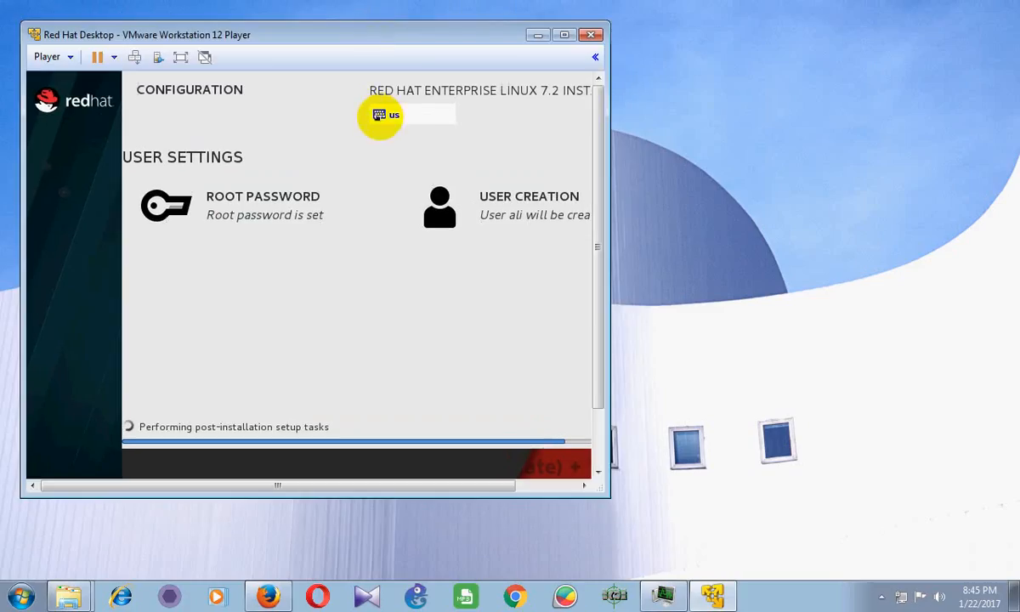
left_click(880, 597)
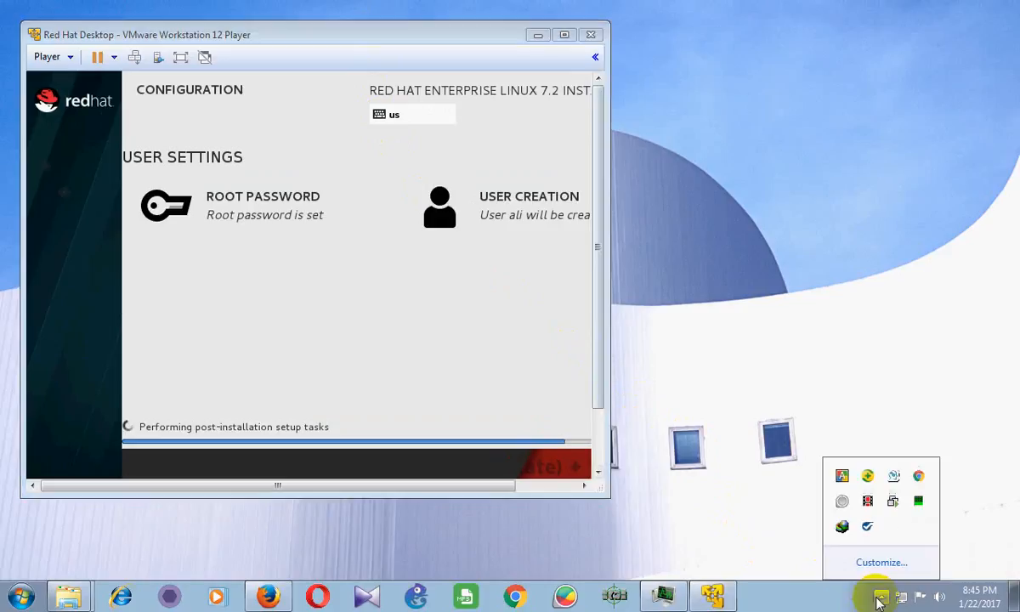
left_click(821, 600)
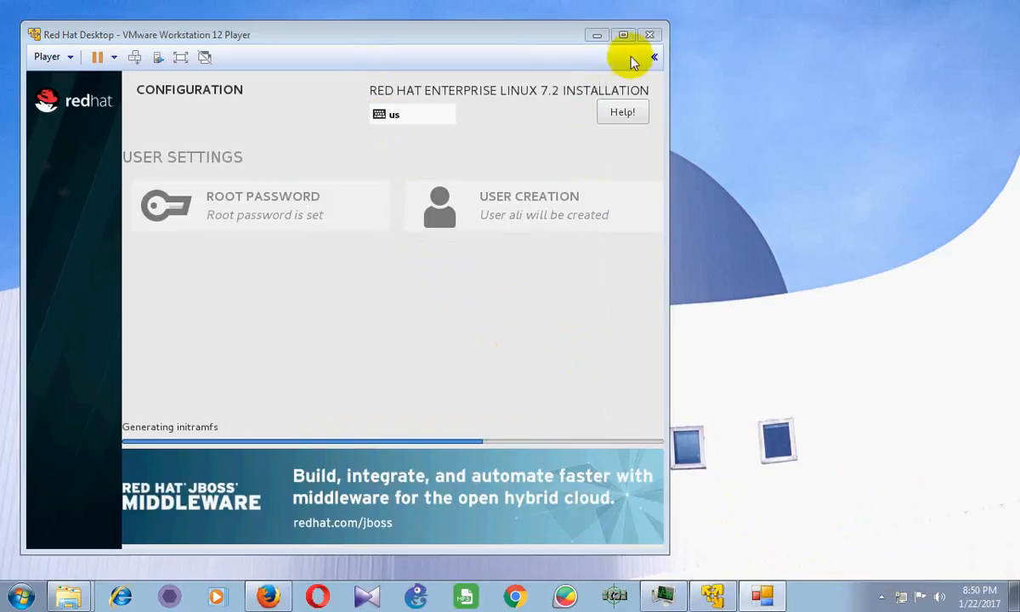
left_click(180, 57)
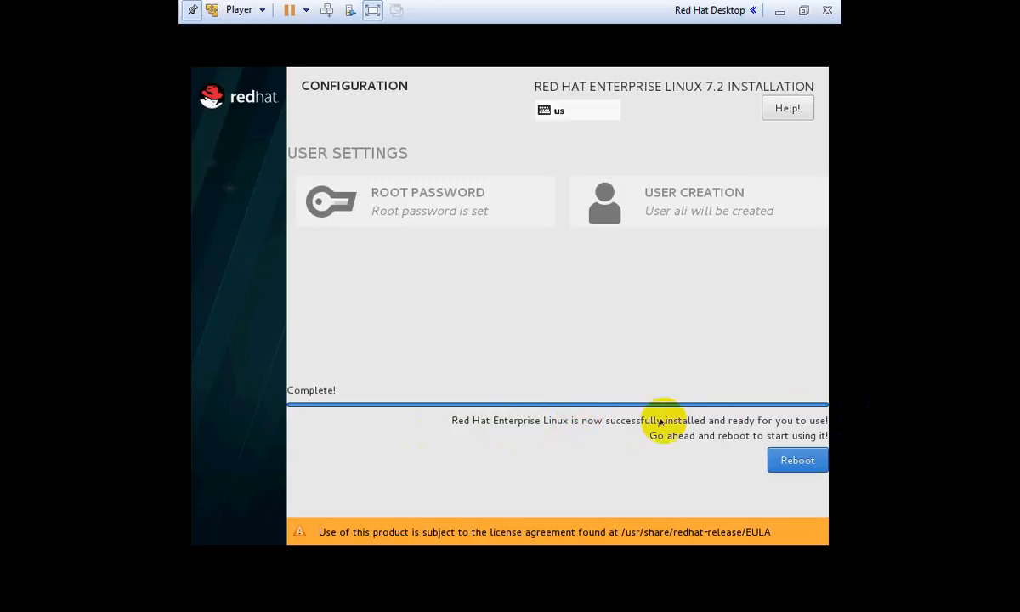
Reboot from the installer's completion screen into the new RHEL system
left_click(795, 463)
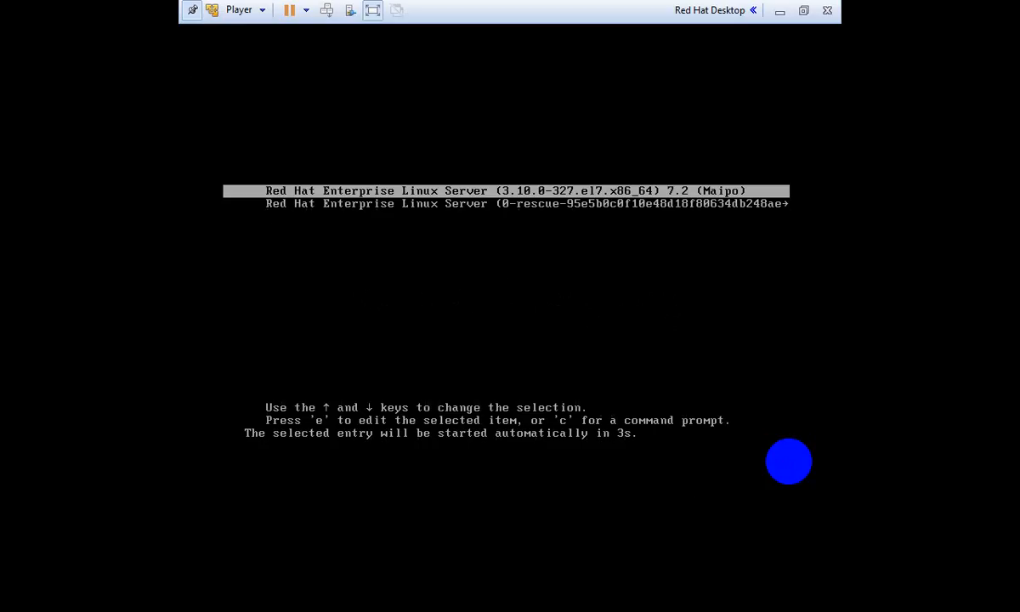
Halt the GRUB countdown and boot the first Red Hat Enterprise Linux Server 7.2 entry
key("Up")
key("Down")
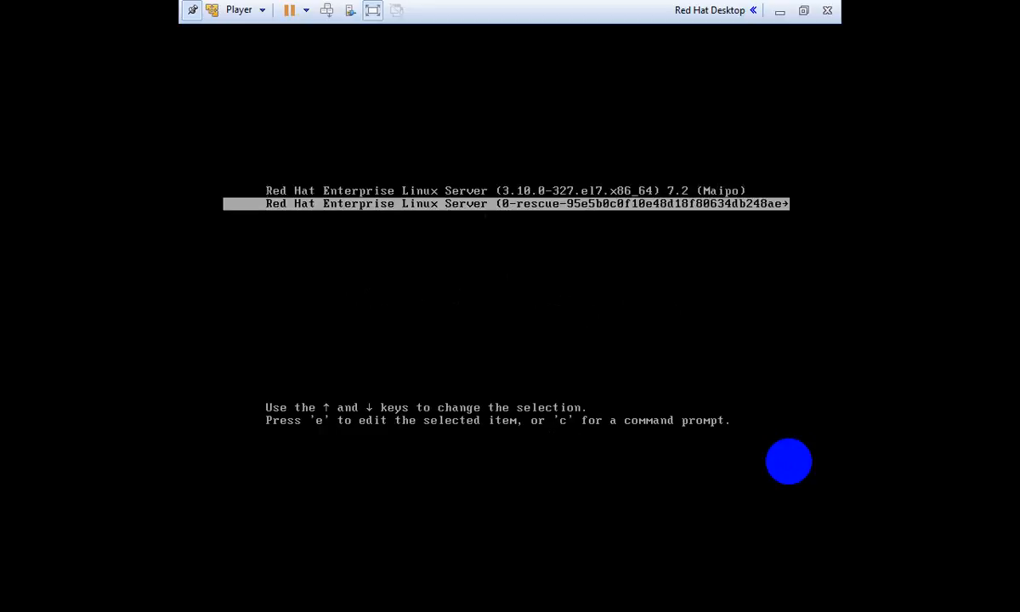
key("Up")
key("Down")
key("Up")
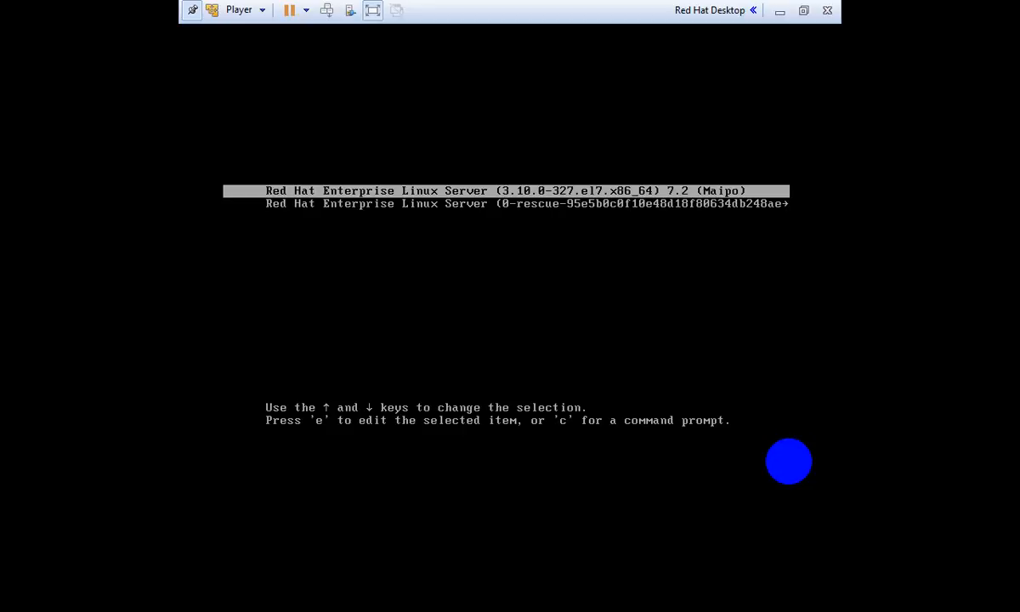
key("Return")
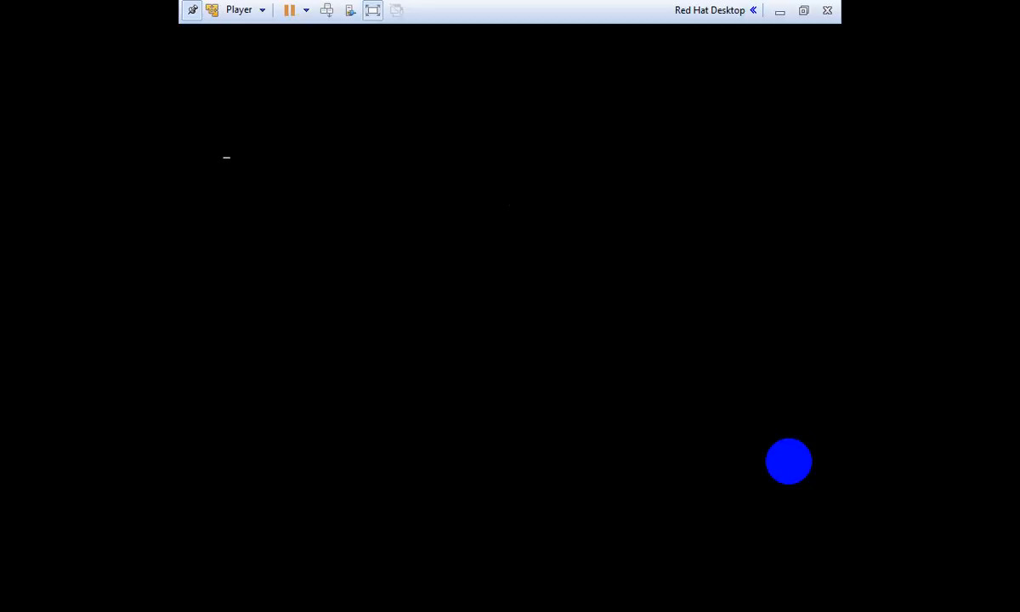
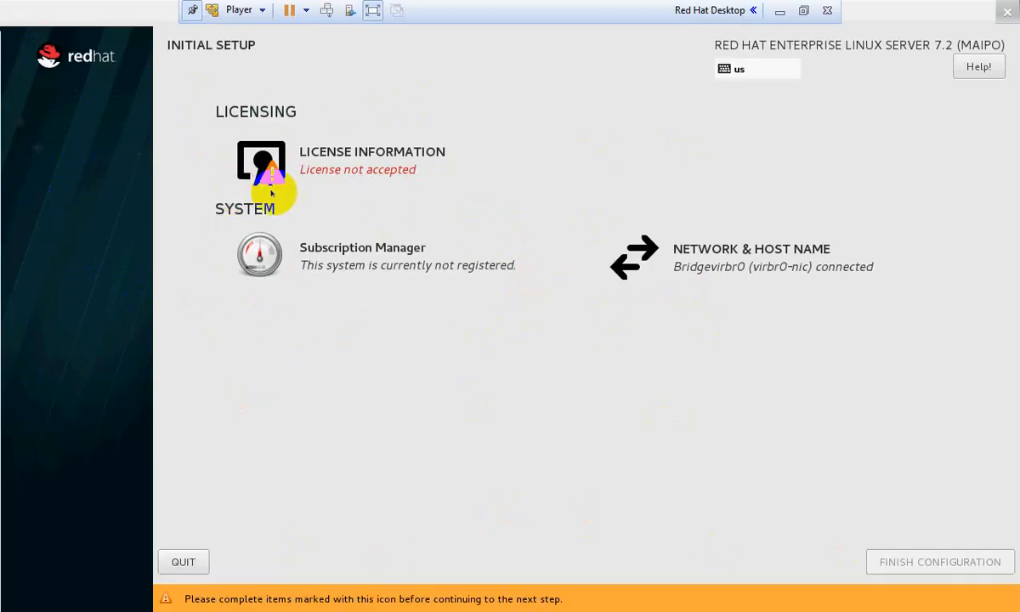
Tick 'I accept the license agreement' under License Information, then finish the RHEL configuration
left_click(323, 164)
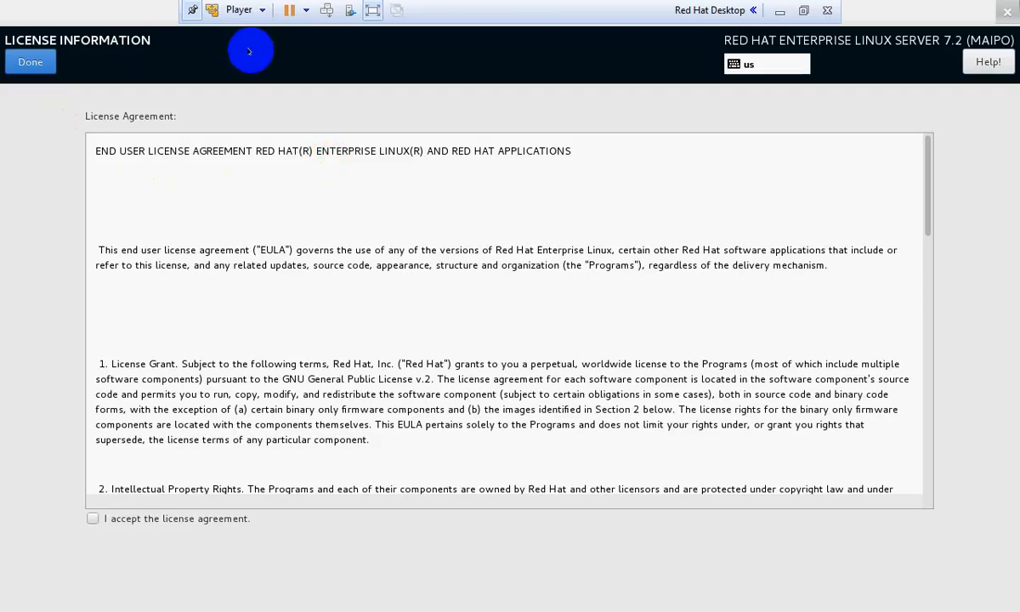
left_click(92, 519)
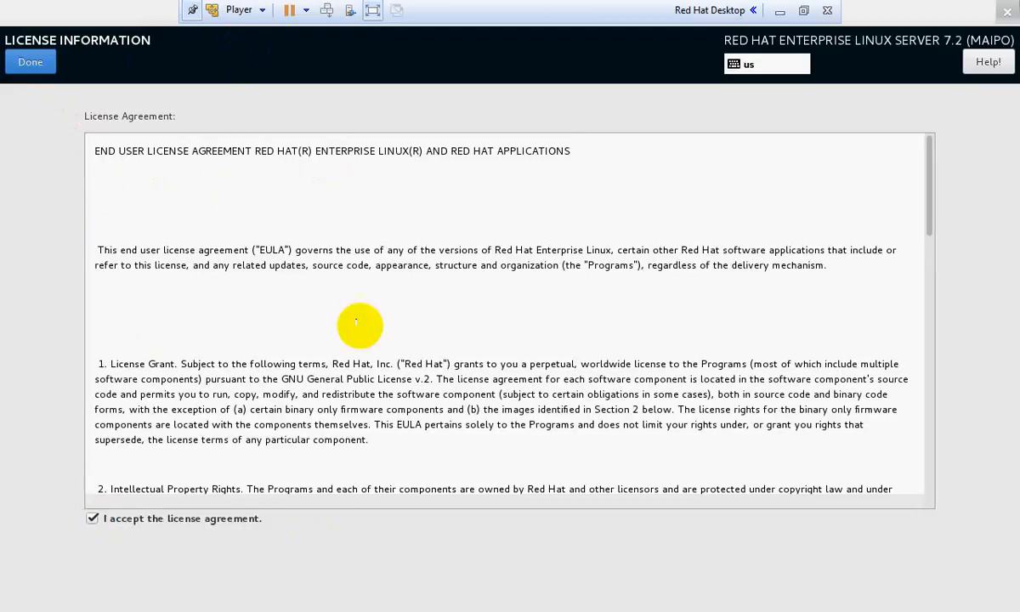
left_click(92, 519)
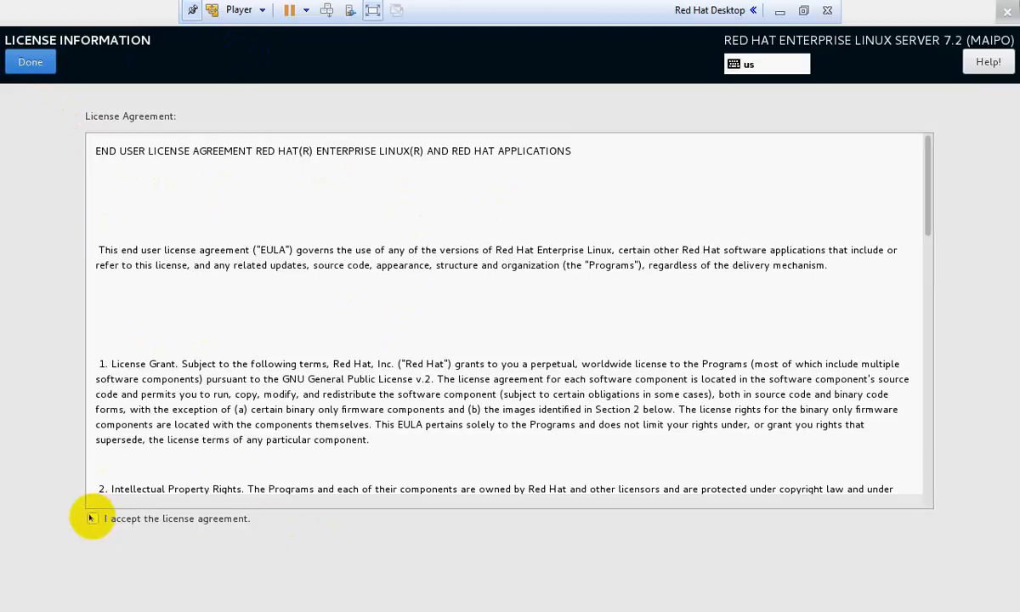
left_click(91, 519)
left_click(30, 61)
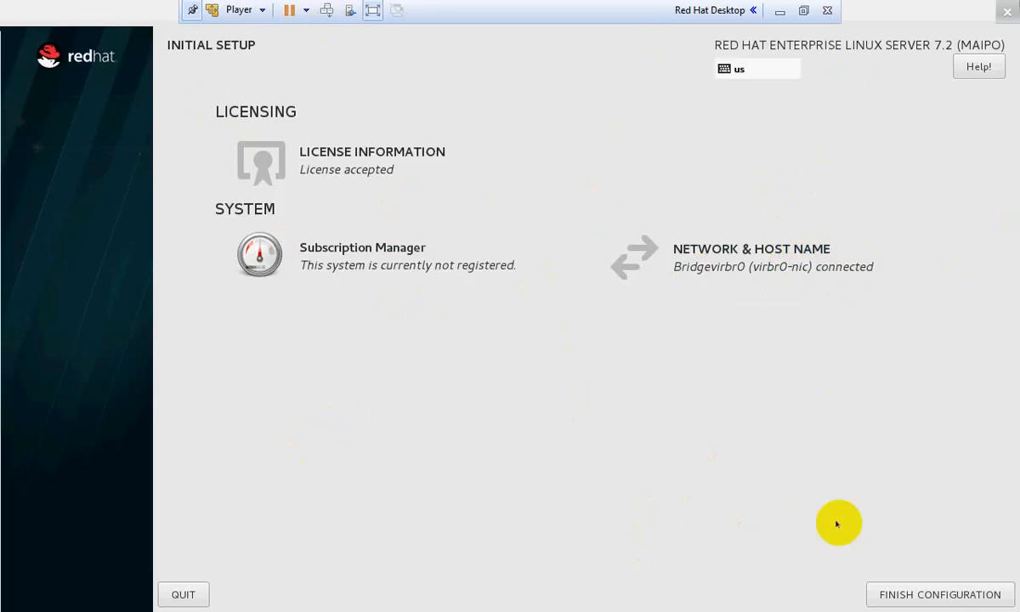
left_click(944, 592)
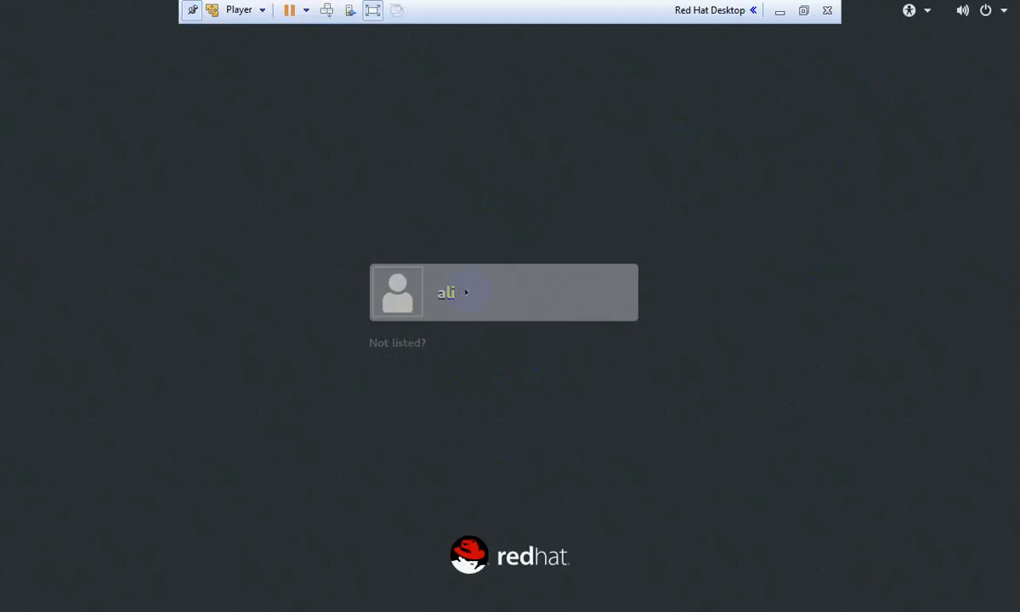
Try the 'Not listed?' and listed-account sign-in prompts, then back out to the login screen
left_click(401, 344)
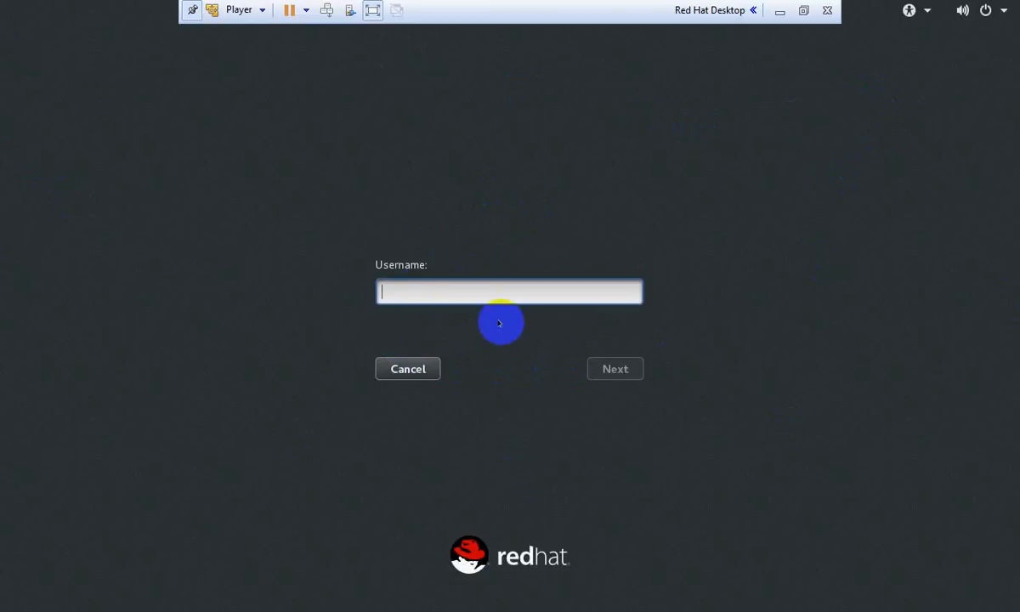
left_click(423, 369)
left_click(498, 293)
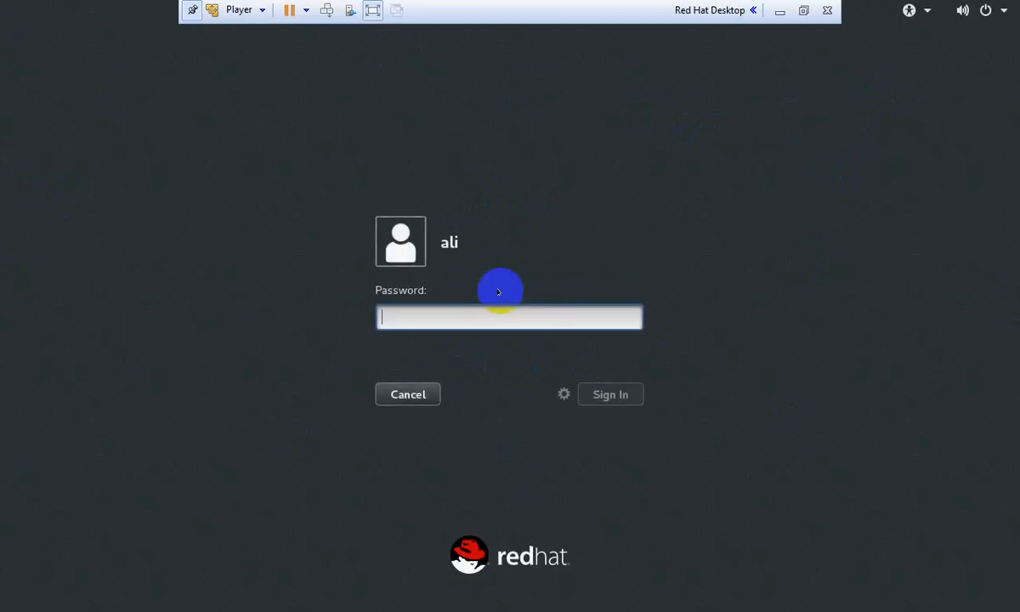
left_click(427, 393)
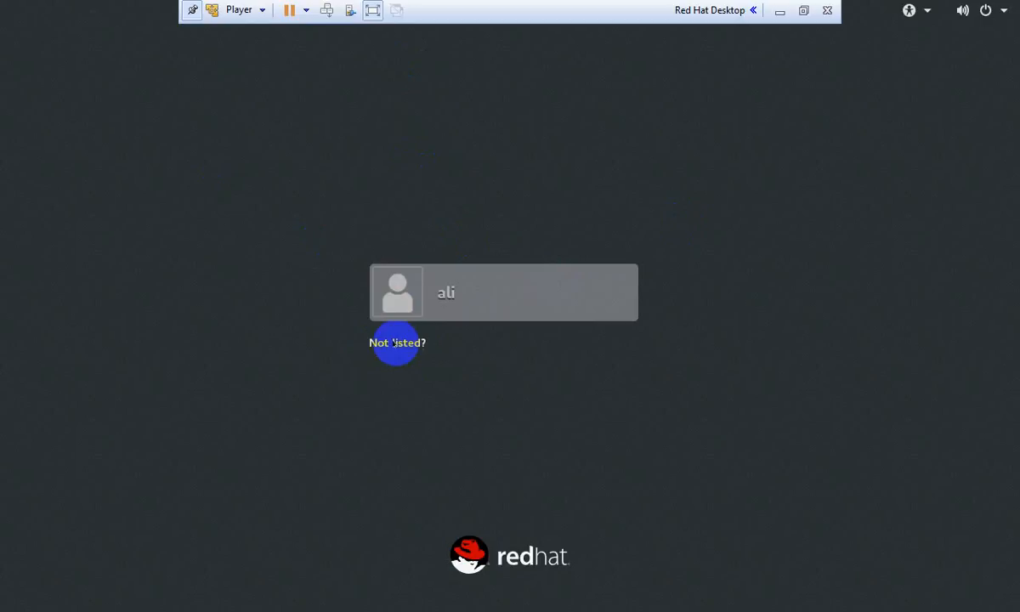
Sign in through 'Not listed?' as root, entering the account password
left_click(397, 343)
left_click(447, 291)
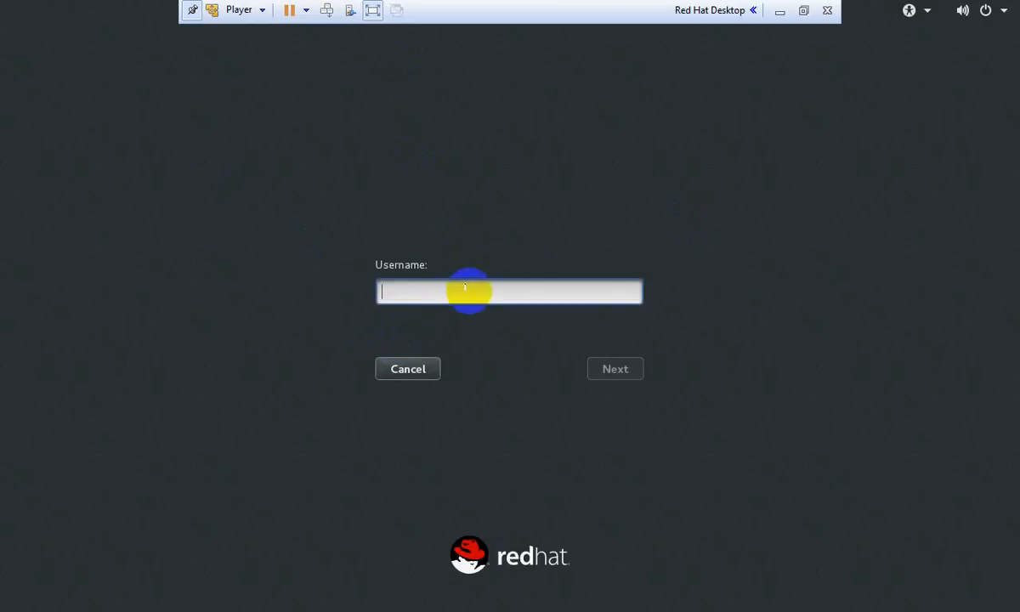
type("root")
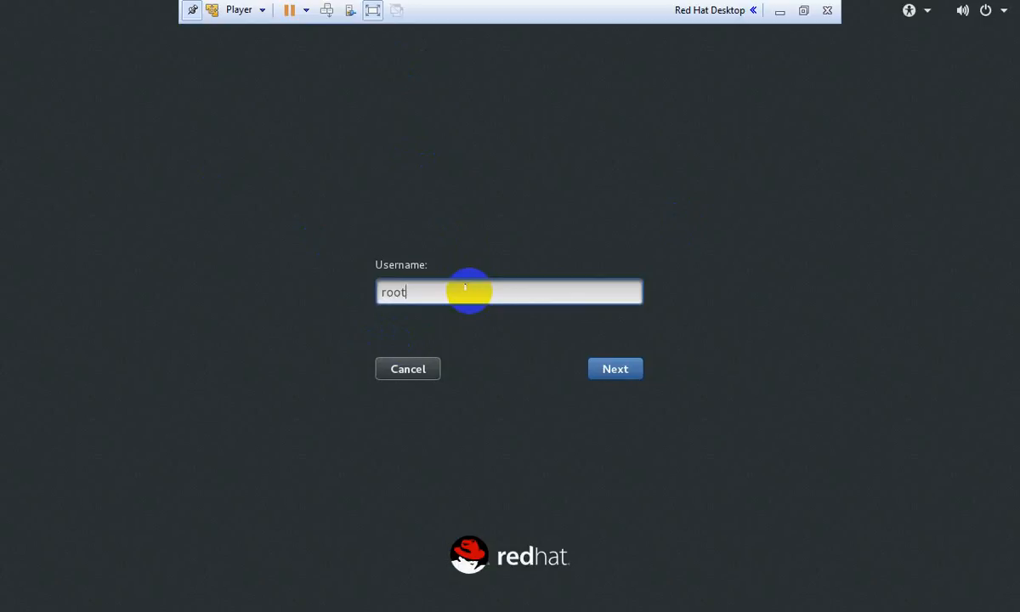
key("Return")
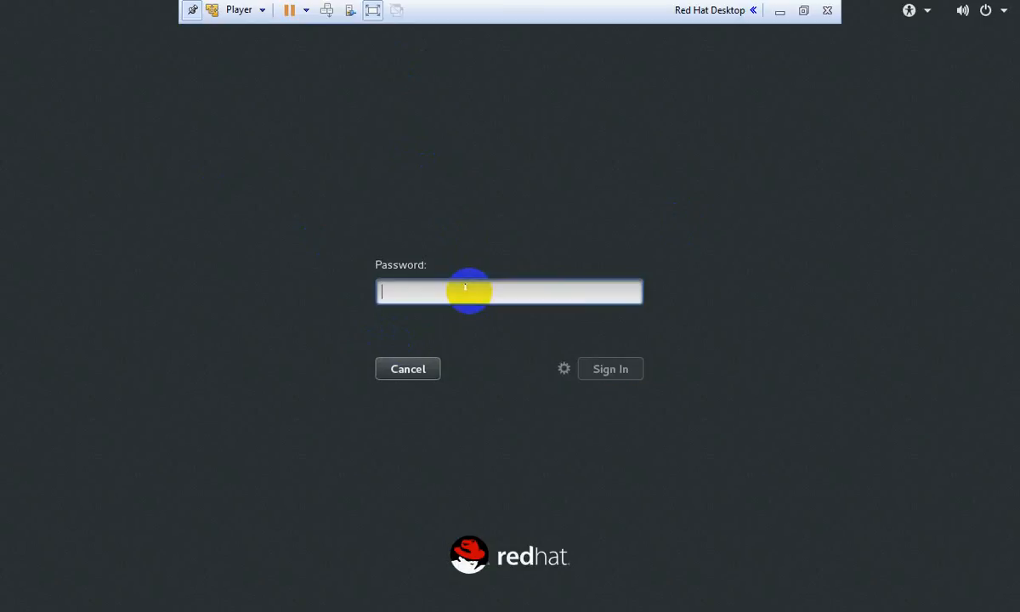
type("redhat")
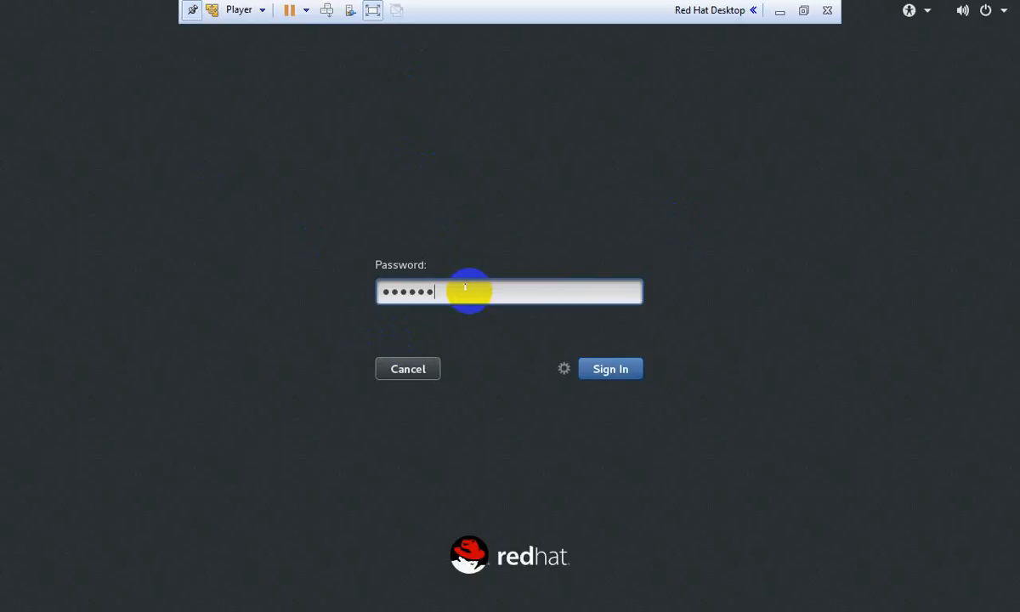
key("Return")
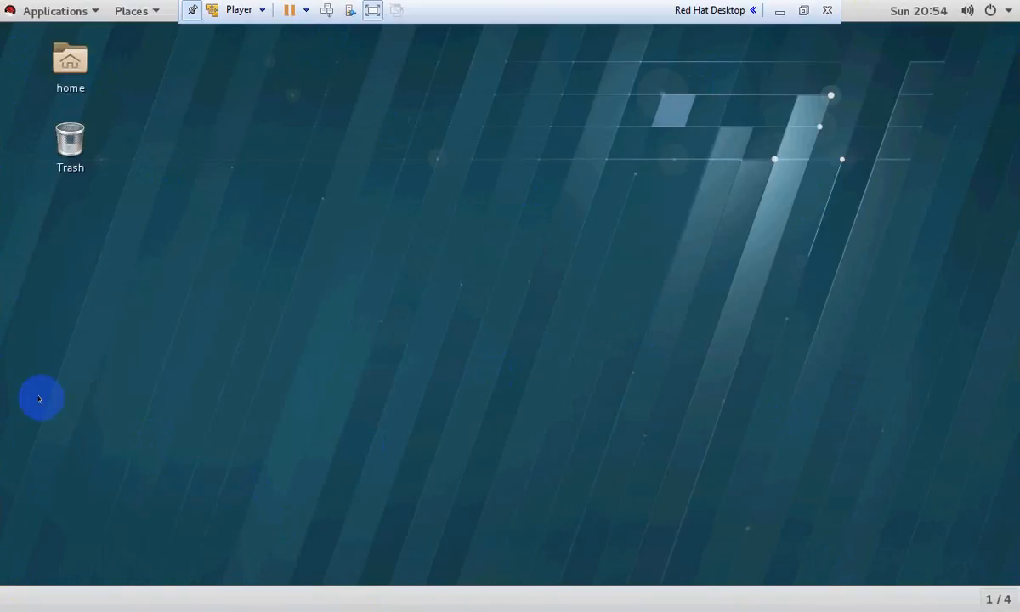
Launch Terminal from Applications > Favorites
left_click(85, 10)
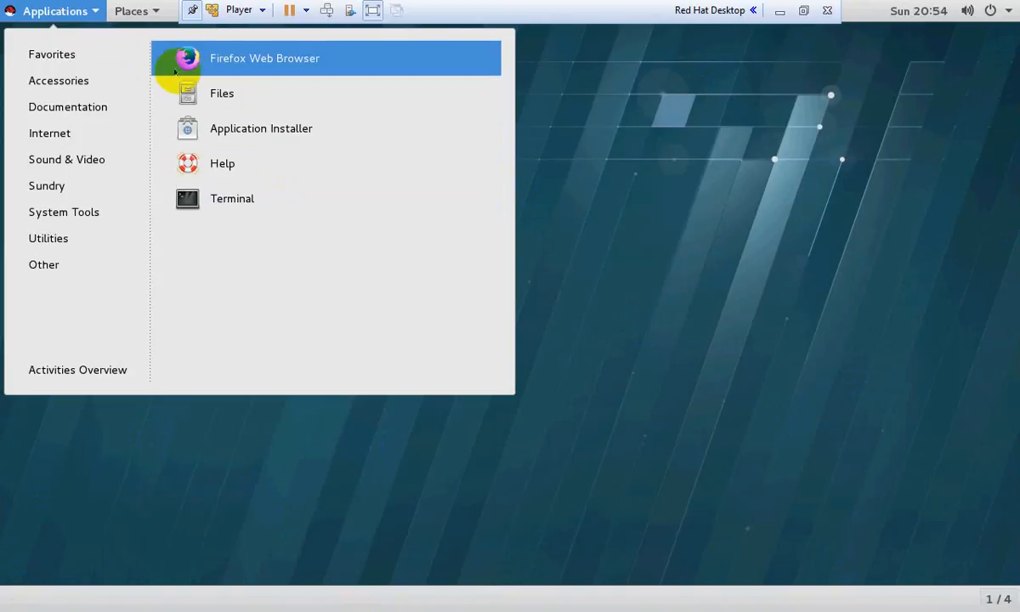
mouse_move(107, 51)
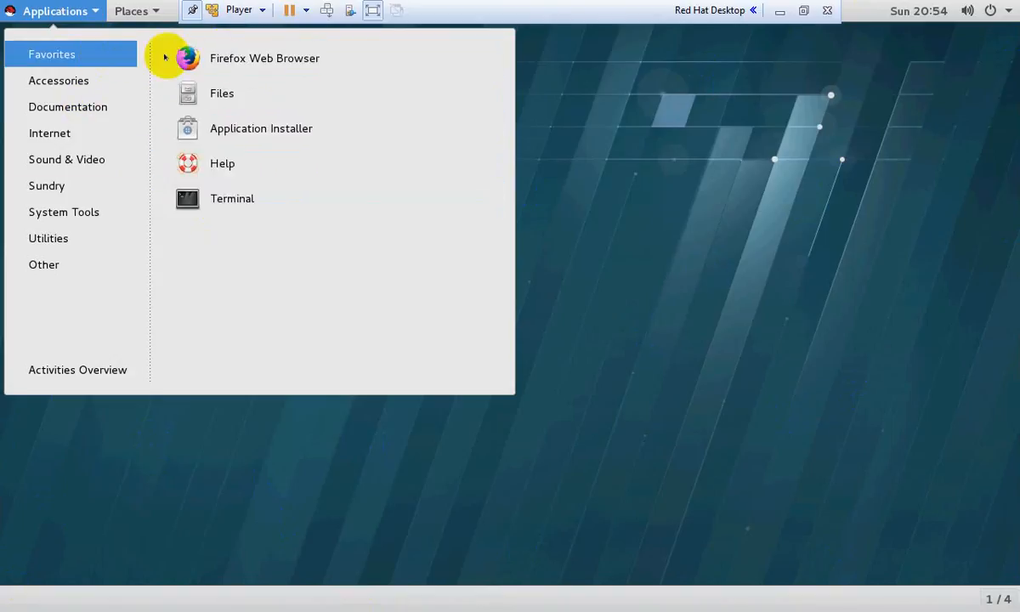
left_click(239, 198)
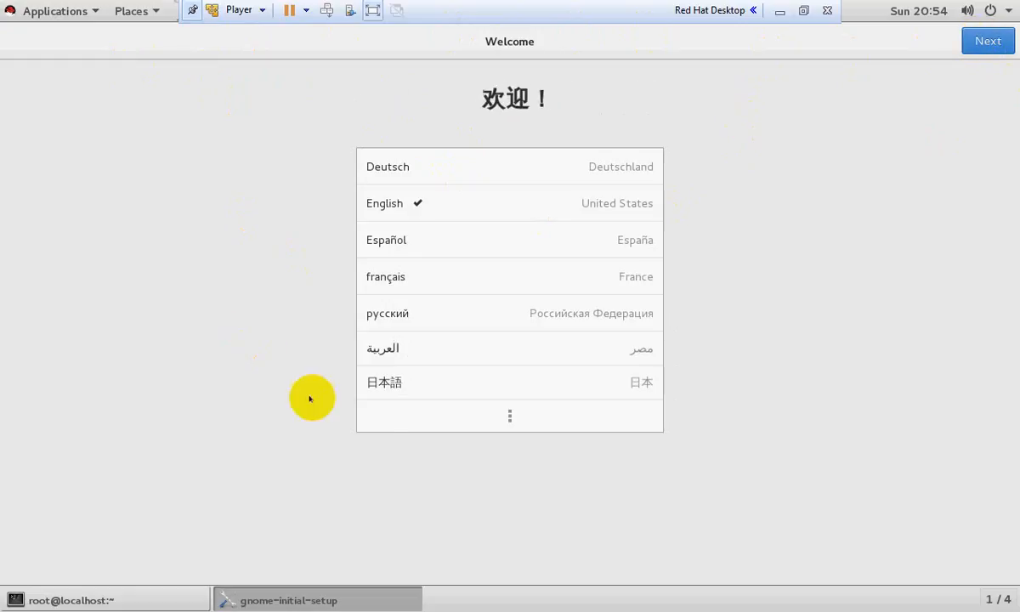
Keep English and the English (US) layout, start using RHEL, and close the Help and Terminal windows
left_click(986, 41)
left_click(985, 41)
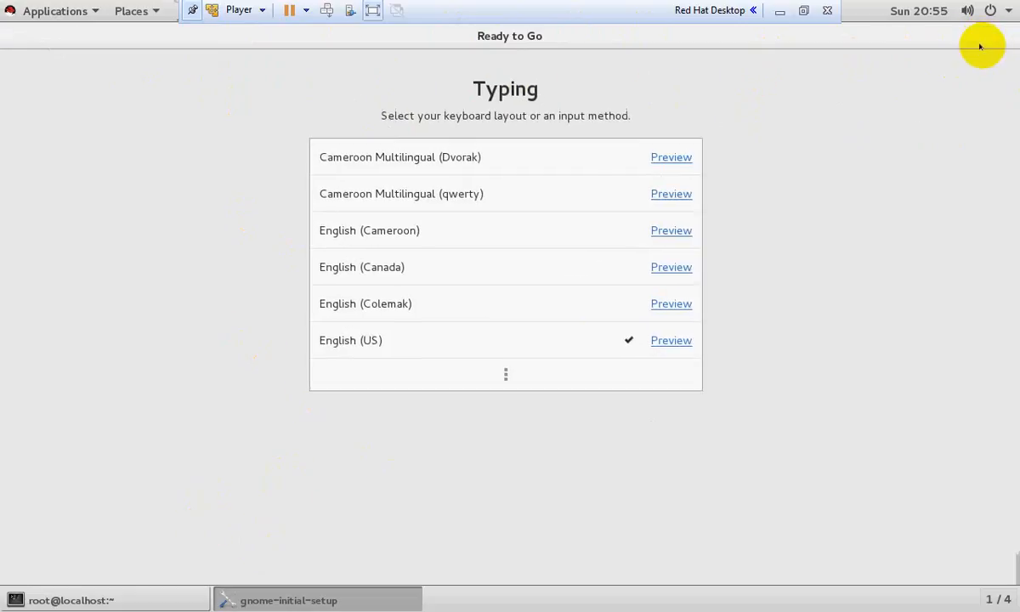
left_click(513, 391)
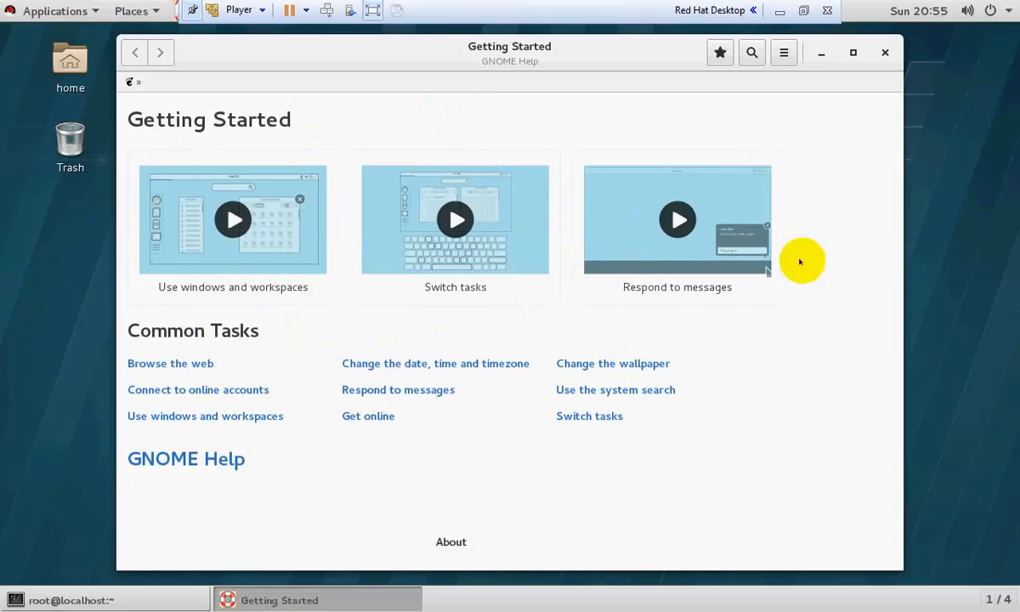
left_click(885, 54)
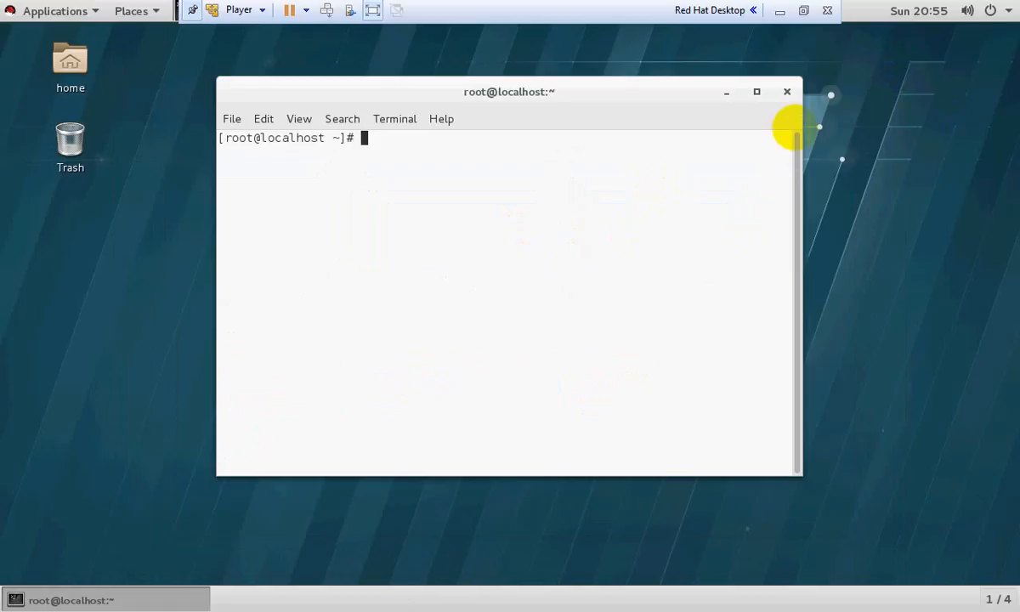
left_click(786, 92)
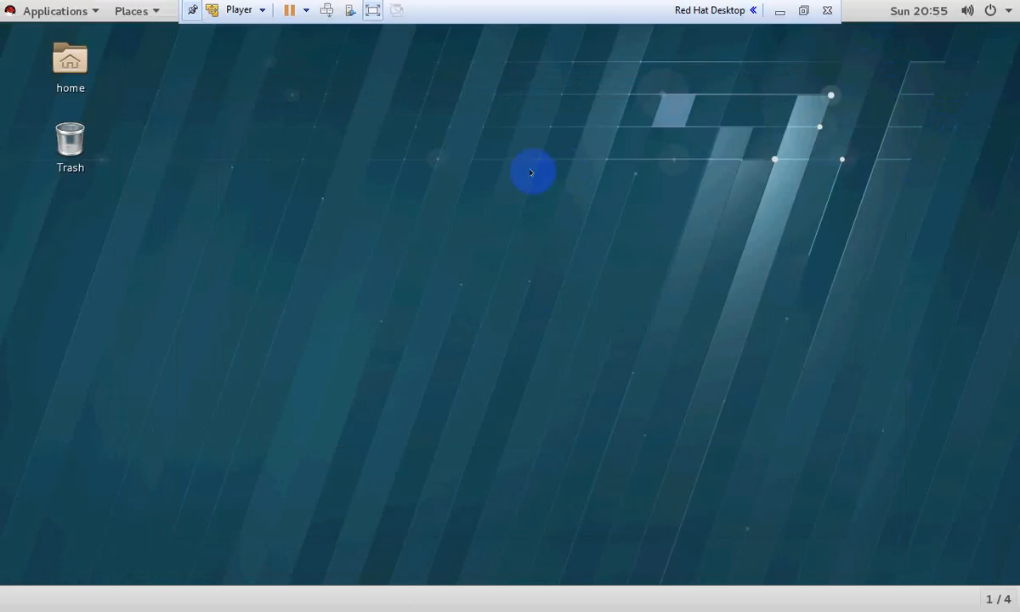
Browse the Applications menu categories, including Utilities, and glance at the Places list
left_click(80, 9)
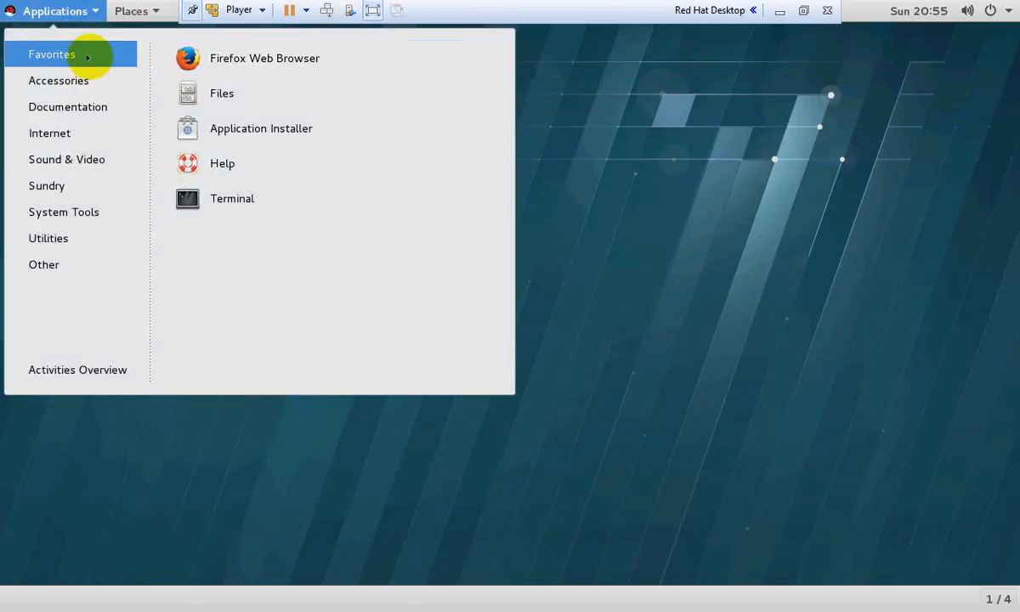
mouse_move(79, 91)
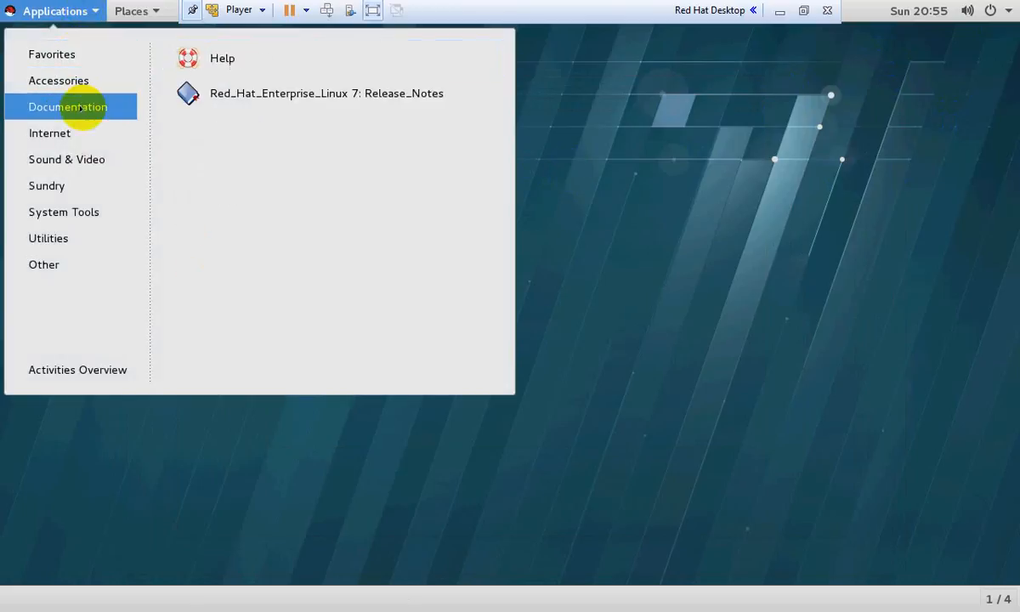
mouse_move(79, 139)
mouse_move(85, 168)
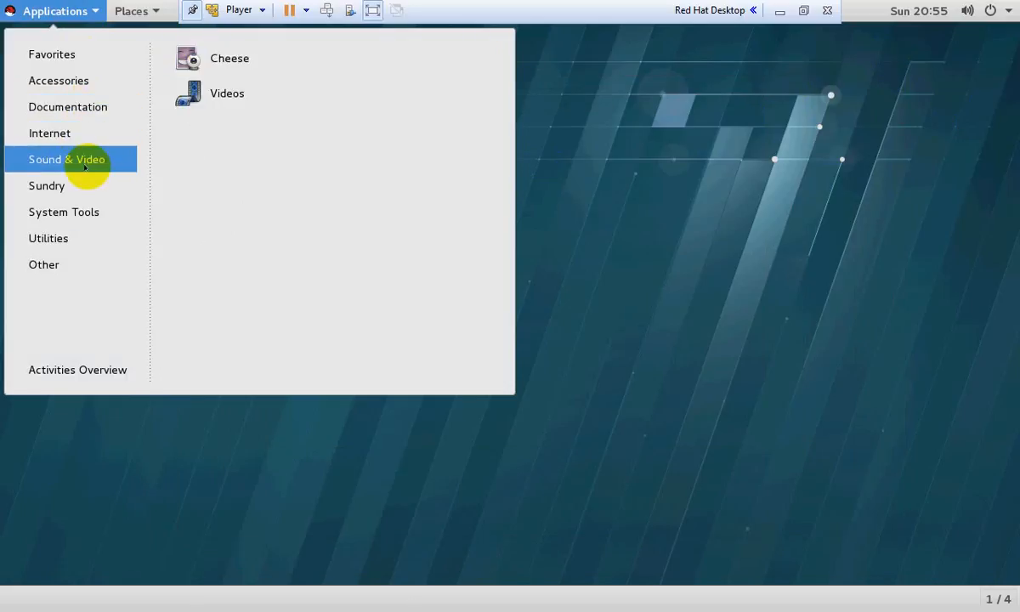
mouse_move(91, 187)
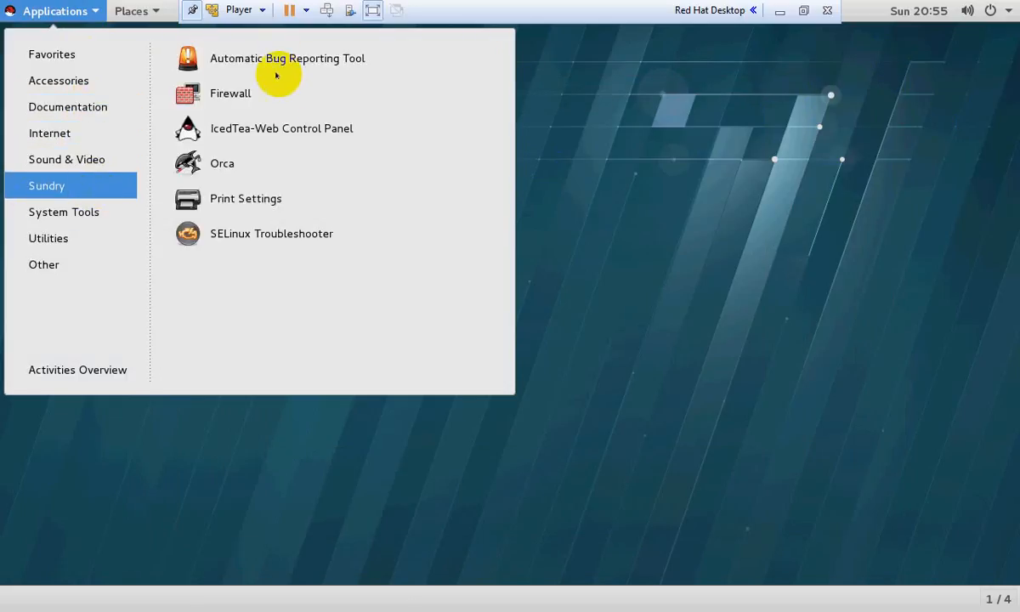
left_click(72, 239)
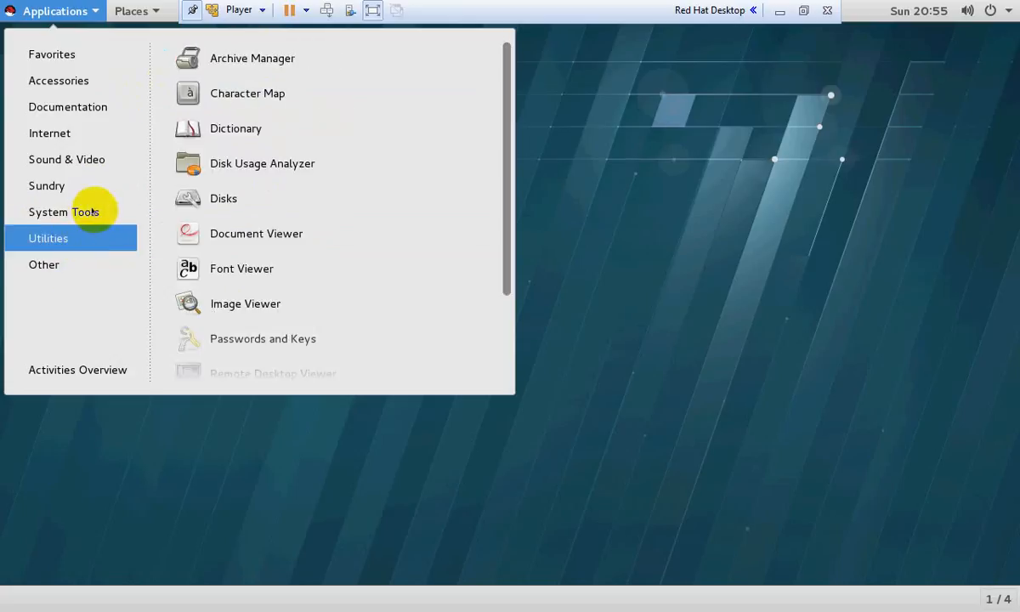
left_click(138, 7)
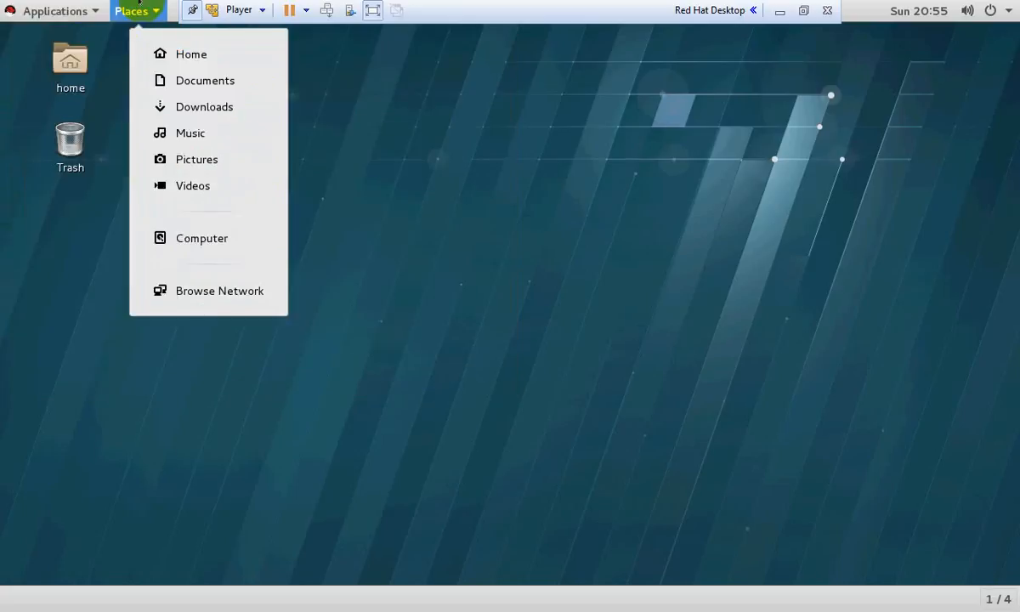
left_click(584, 176)
Open a terminal in the Desktop folder from the desktop's context menu and nudge it right
right_click(425, 166)
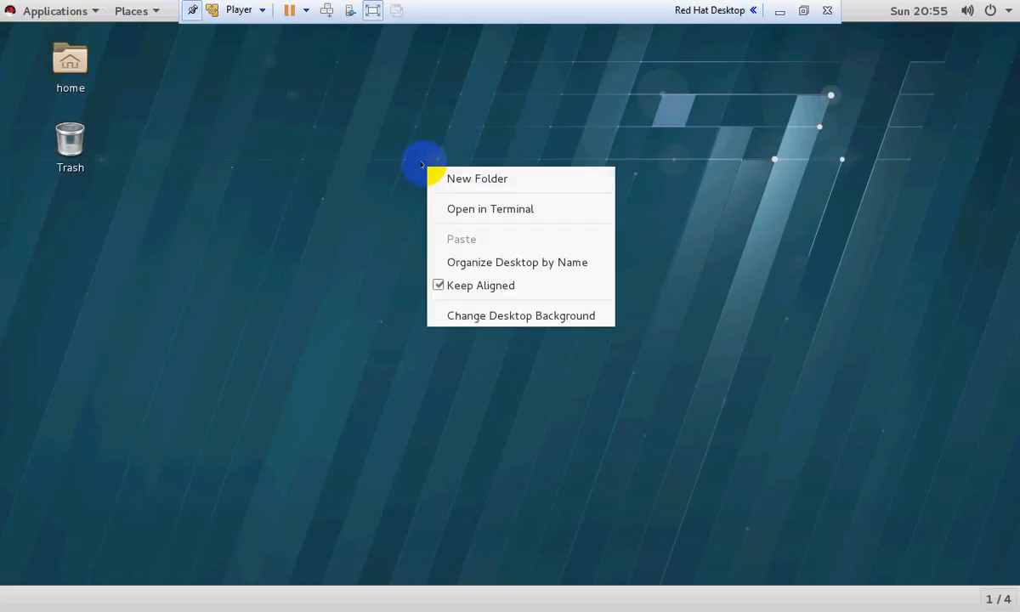
left_click(476, 210)
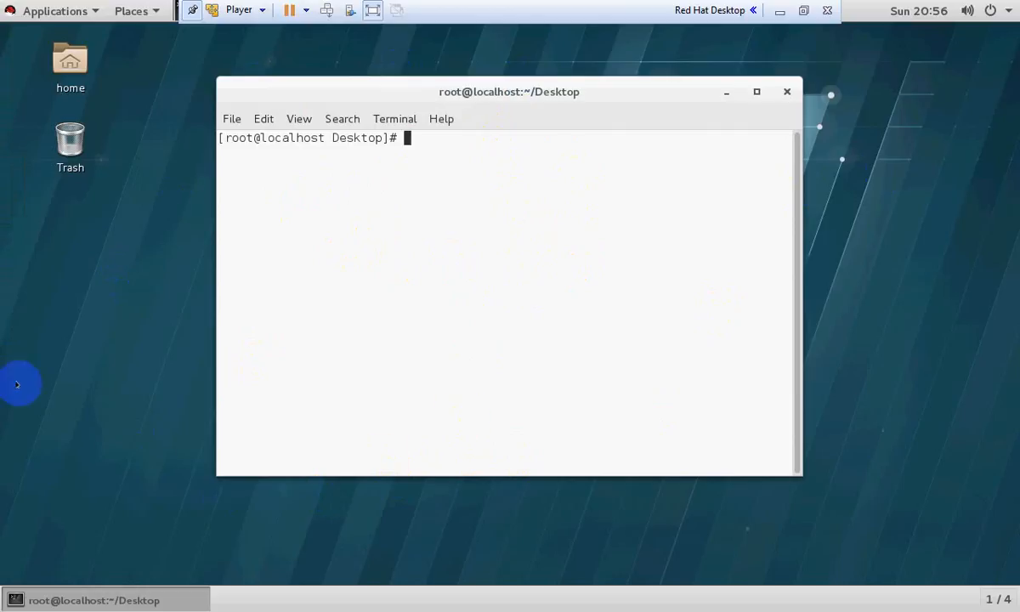
mouse_move(420, 95)
left_mouse_down()
mouse_move(503, 143)
mouse_move(433, 96)
left_mouse_up()
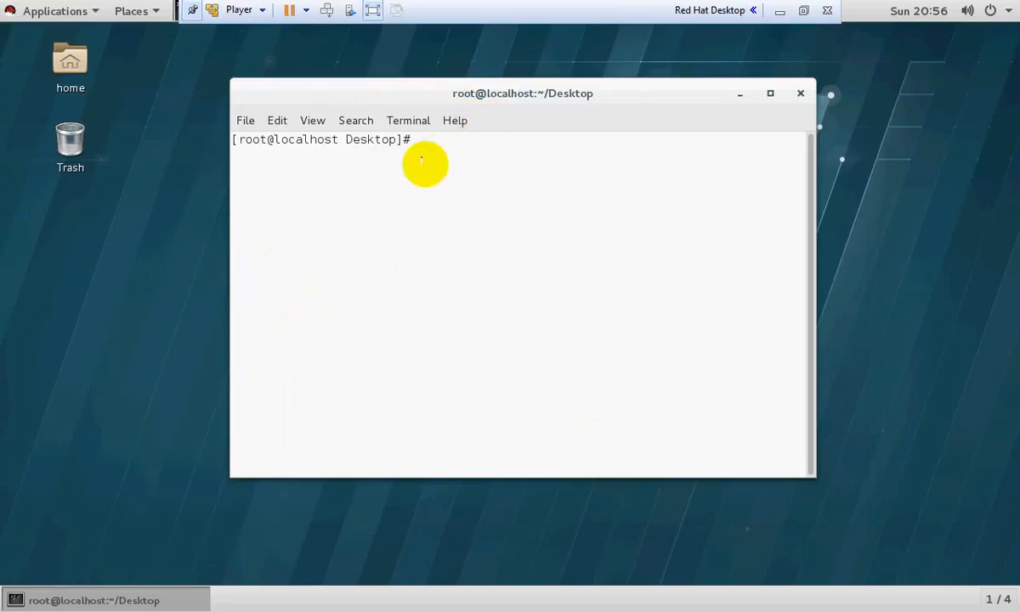
Close the terminal, then bring up the guest's power-off prompt and cancel it
left_click(800, 93)
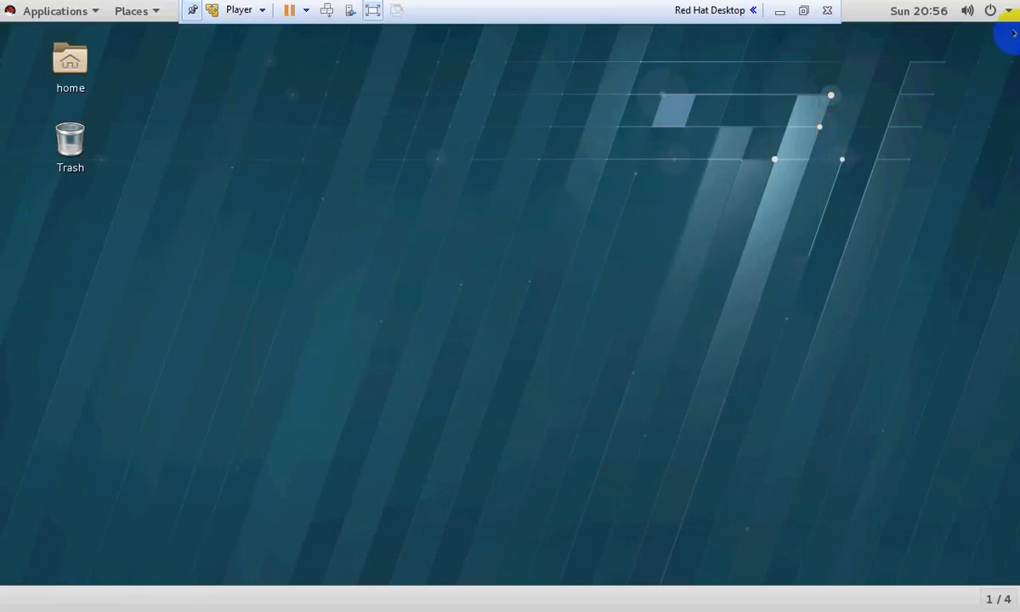
left_click(1010, 11)
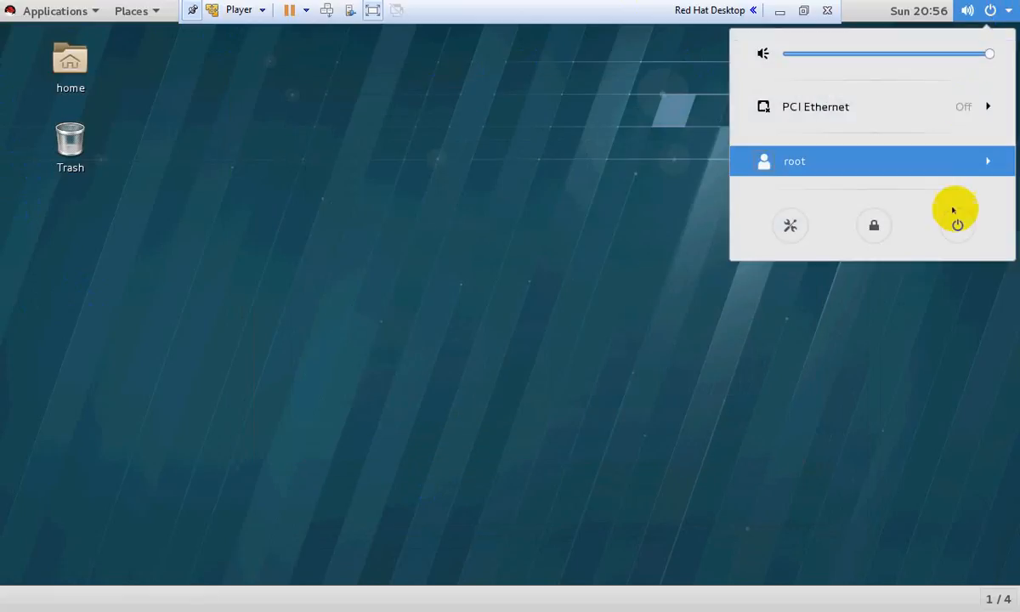
left_click(1007, 5)
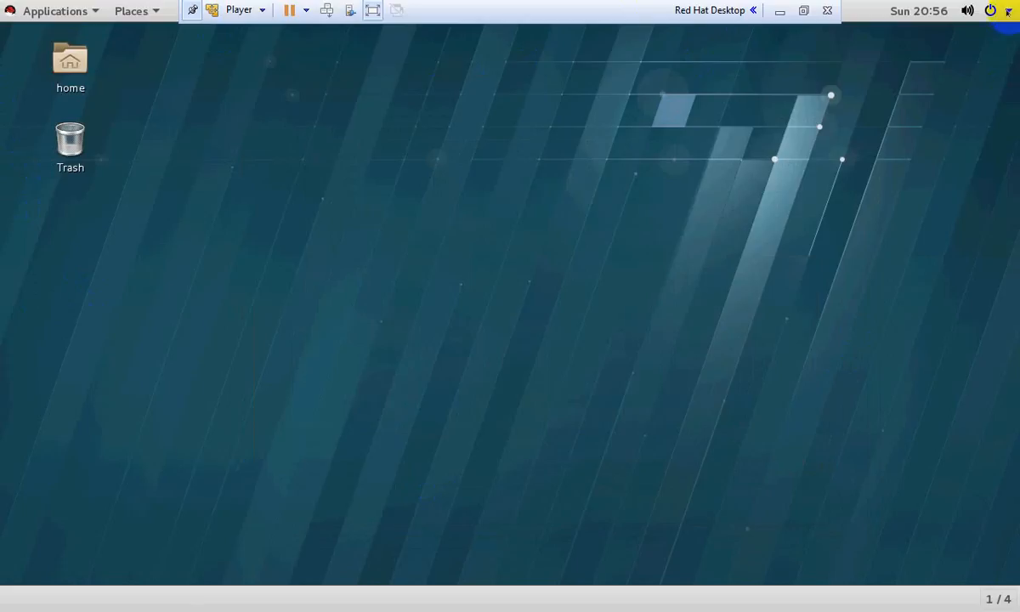
left_click(1008, 11)
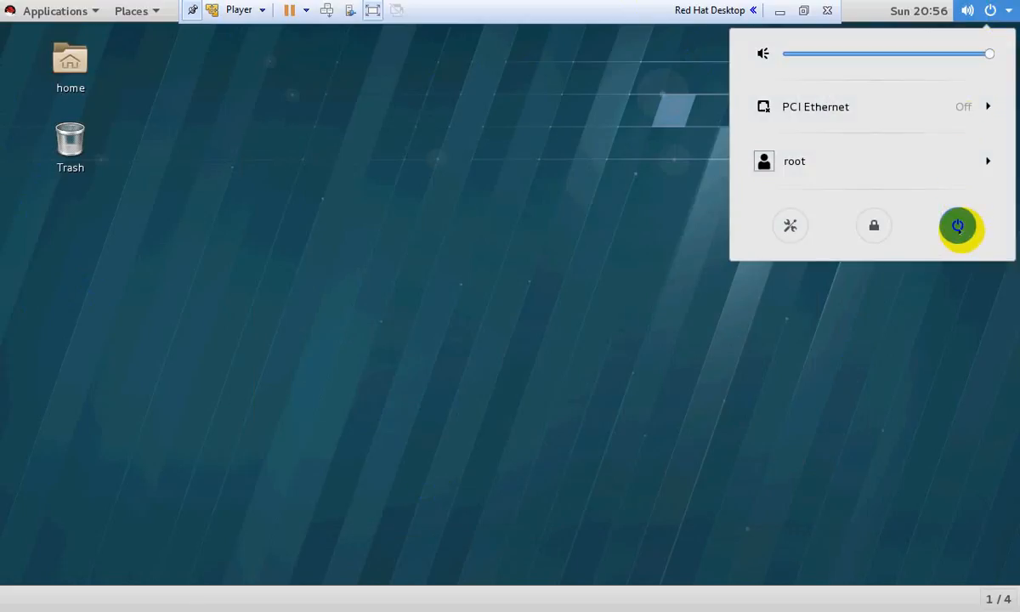
left_click(959, 228)
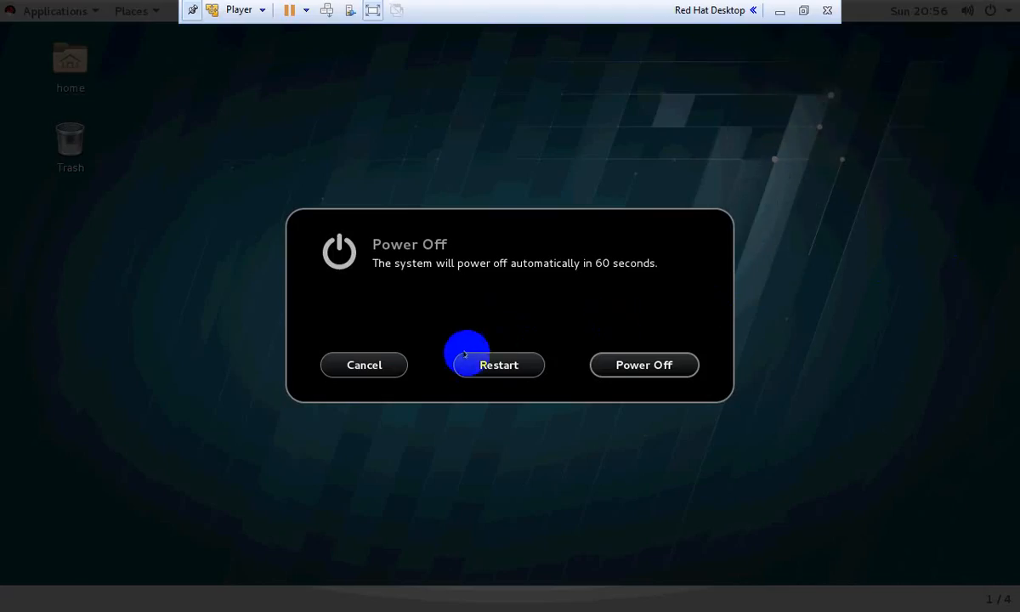
left_click(378, 366)
Open and close another Desktop terminal, then take the VM out of full screen
right_click(360, 135)
left_click(405, 174)
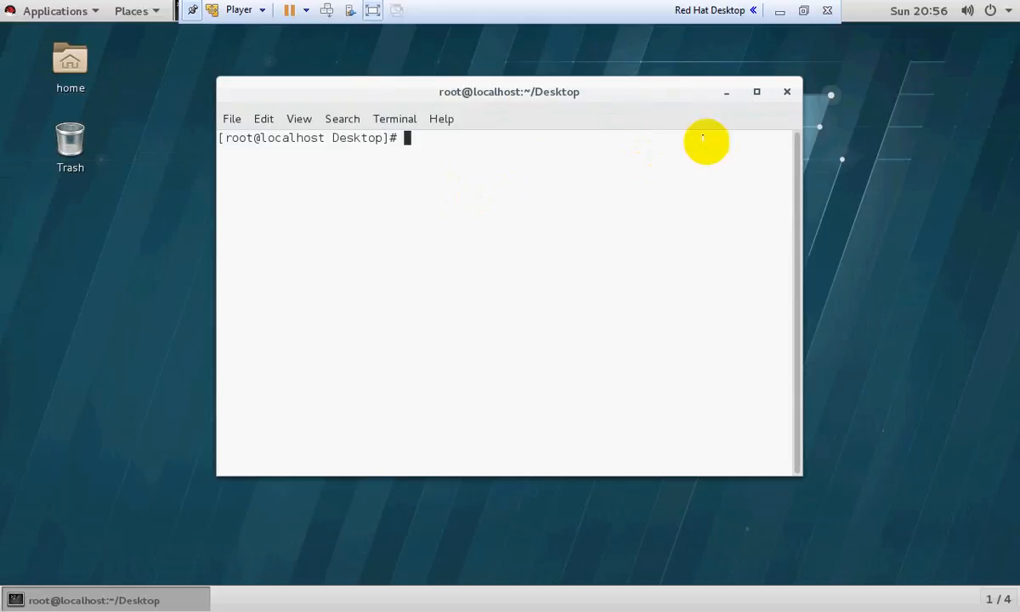
left_click(786, 90)
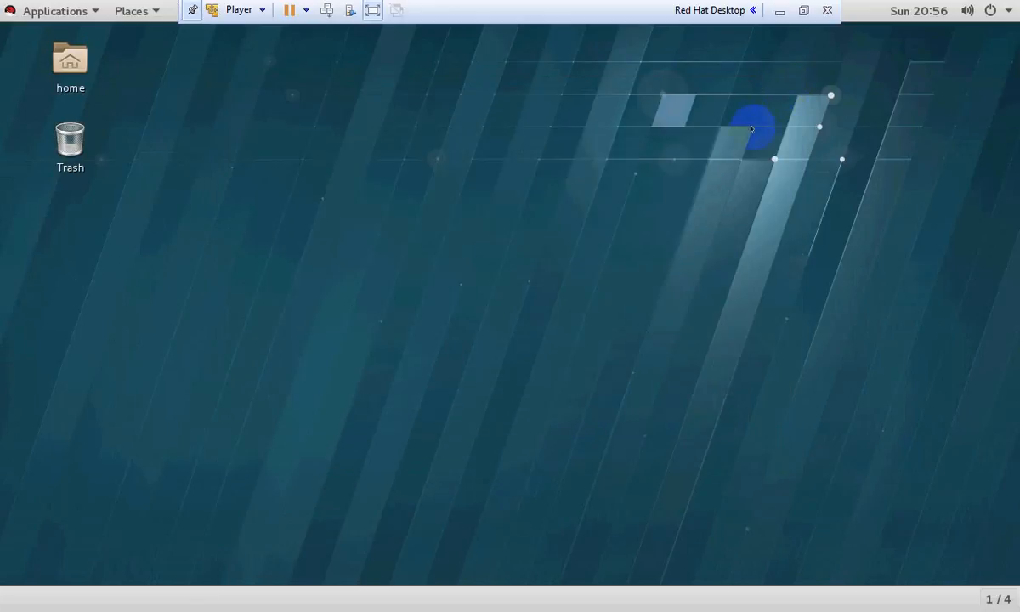
left_click(373, 11)
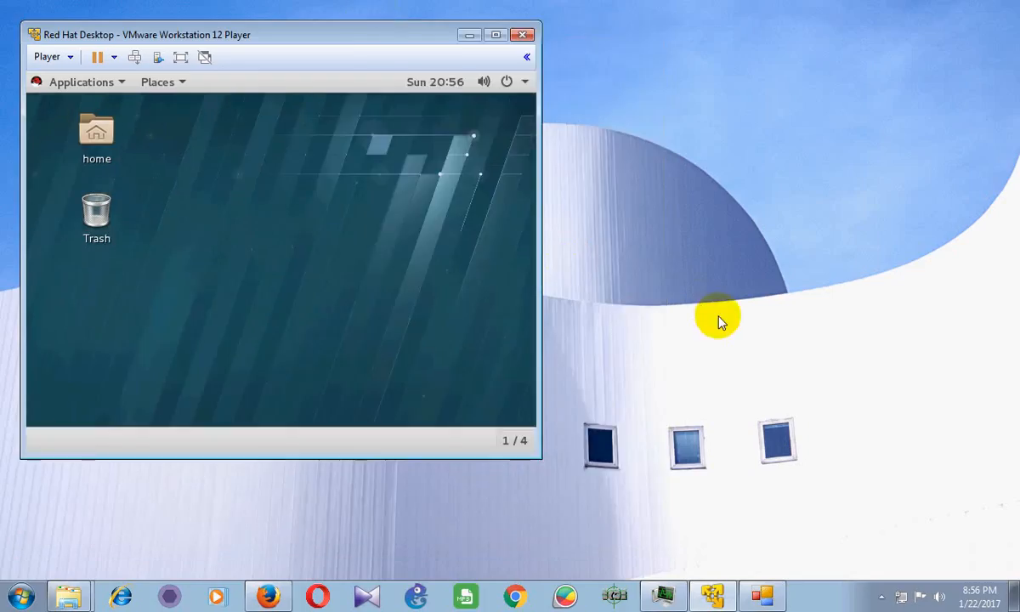
Check the host's hidden tray icons, then focus and maximize the VMware Player window
left_click(879, 599)
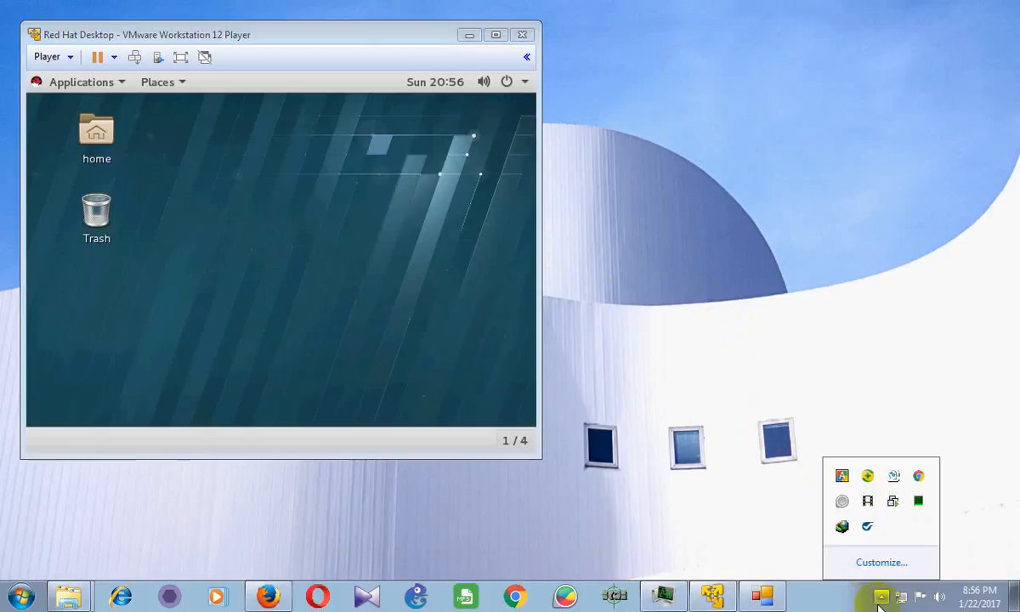
left_click(881, 599)
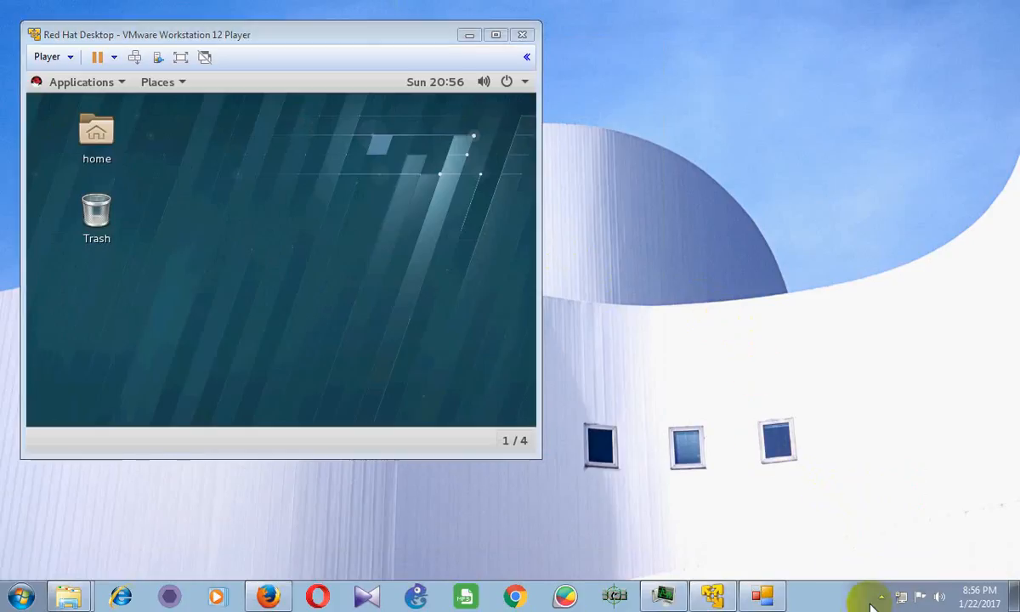
left_click(880, 600)
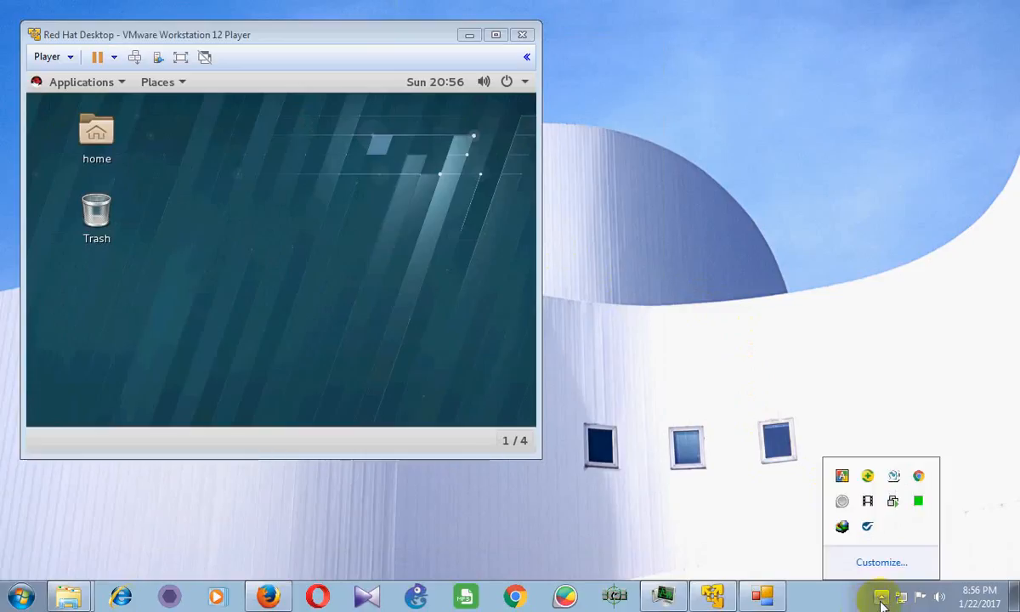
left_click(837, 603)
left_click(483, 112)
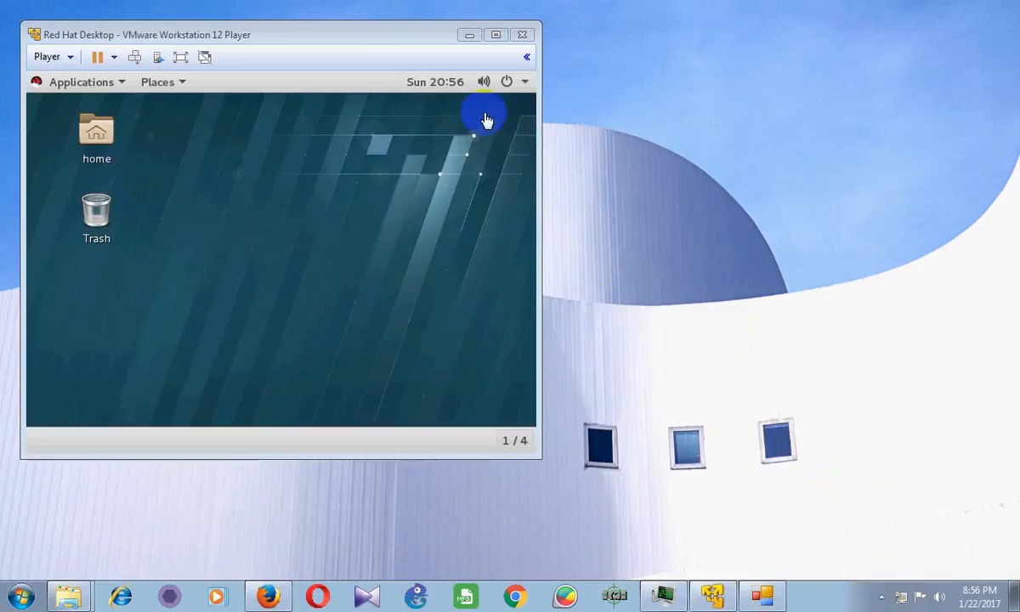
left_click(495, 34)
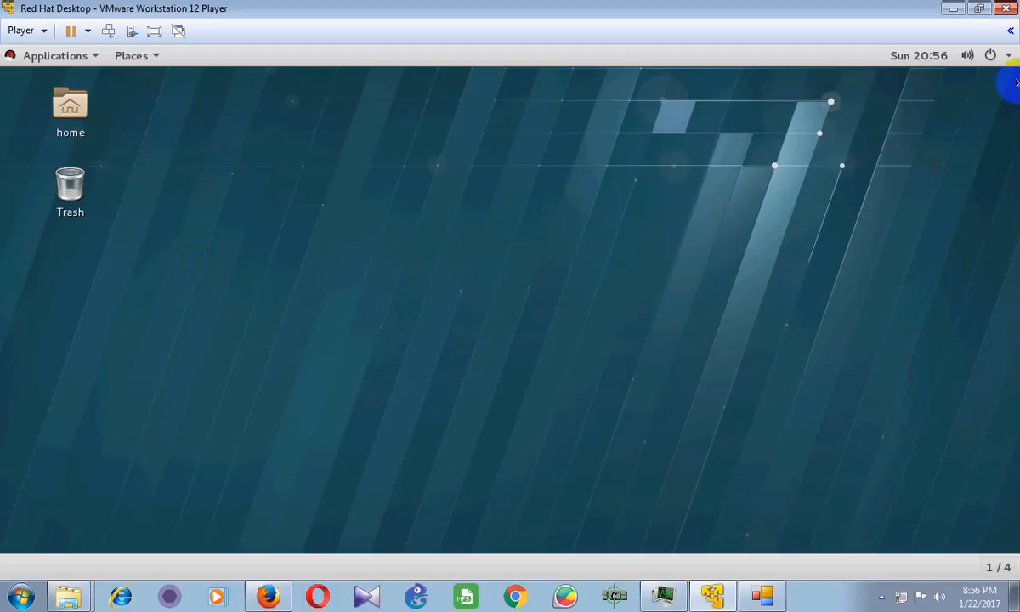
Shut down the Red Hat guest with Power Off from the GNOME status menu's power button
left_click(1010, 55)
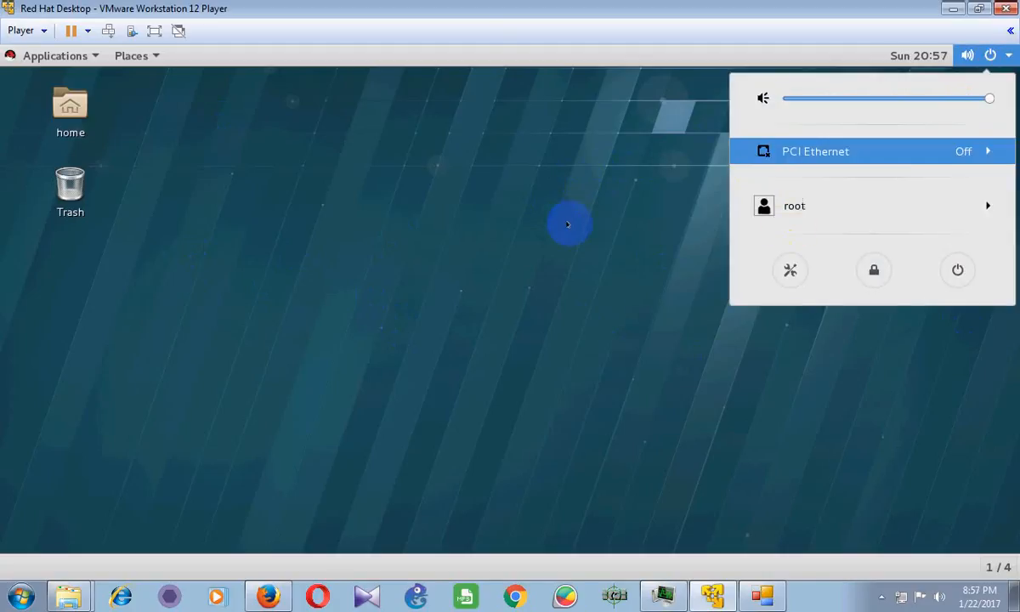
left_click(944, 269)
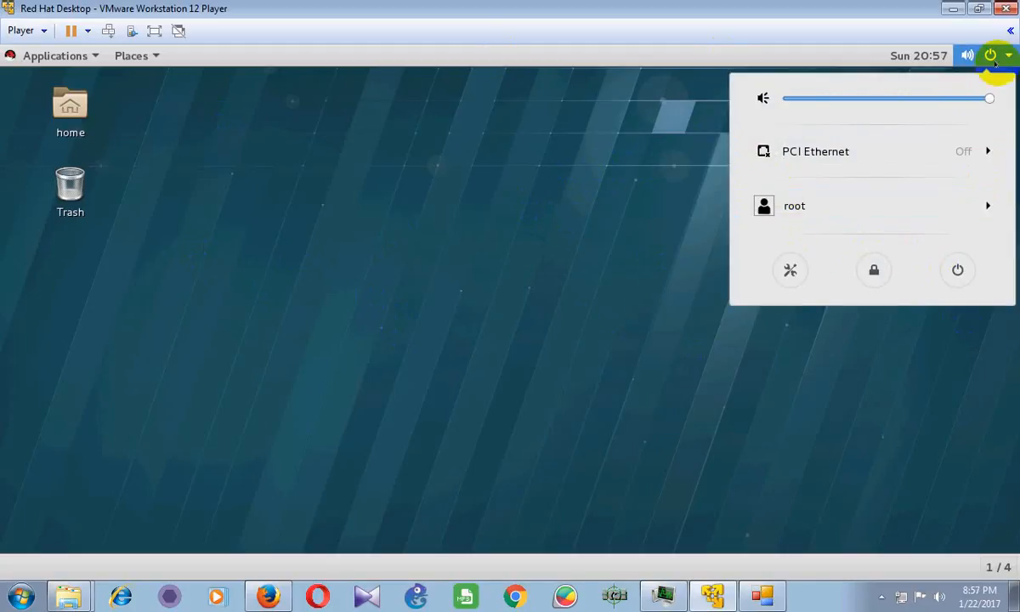
left_click(1009, 56)
left_click(1008, 55)
left_click(958, 269)
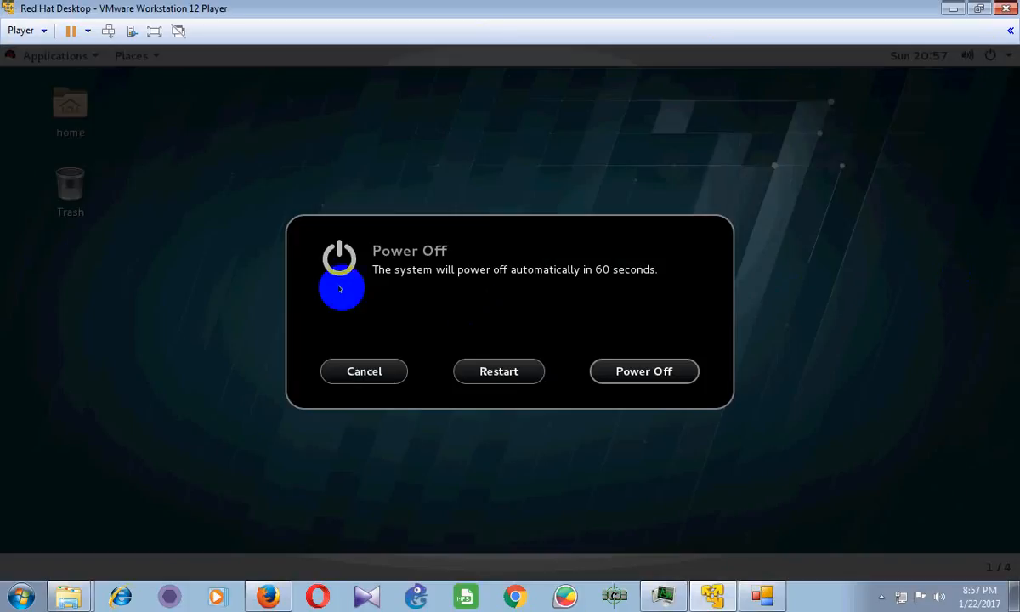
left_click(673, 370)
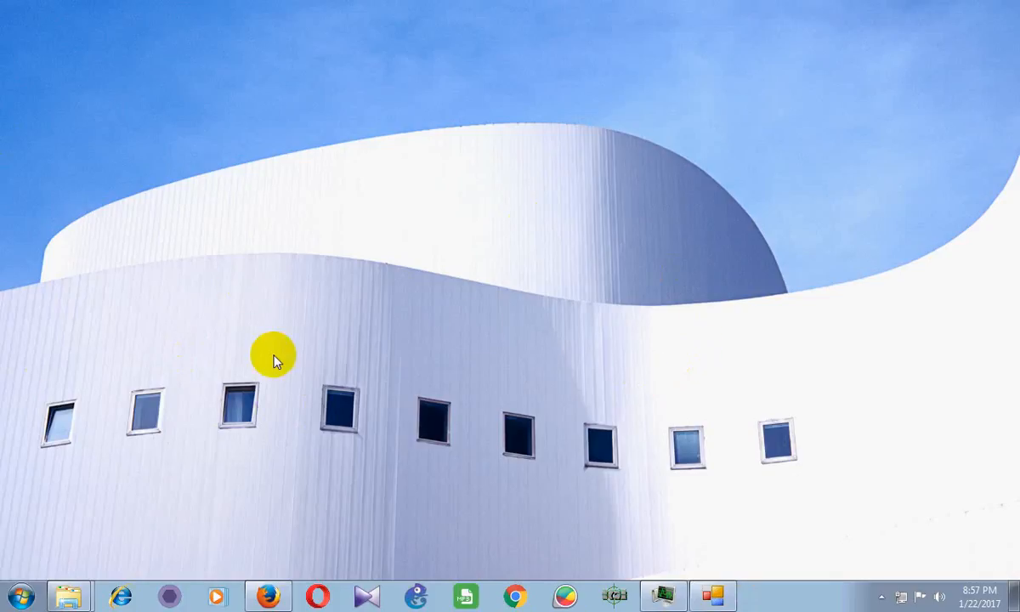
left_click(21, 595)
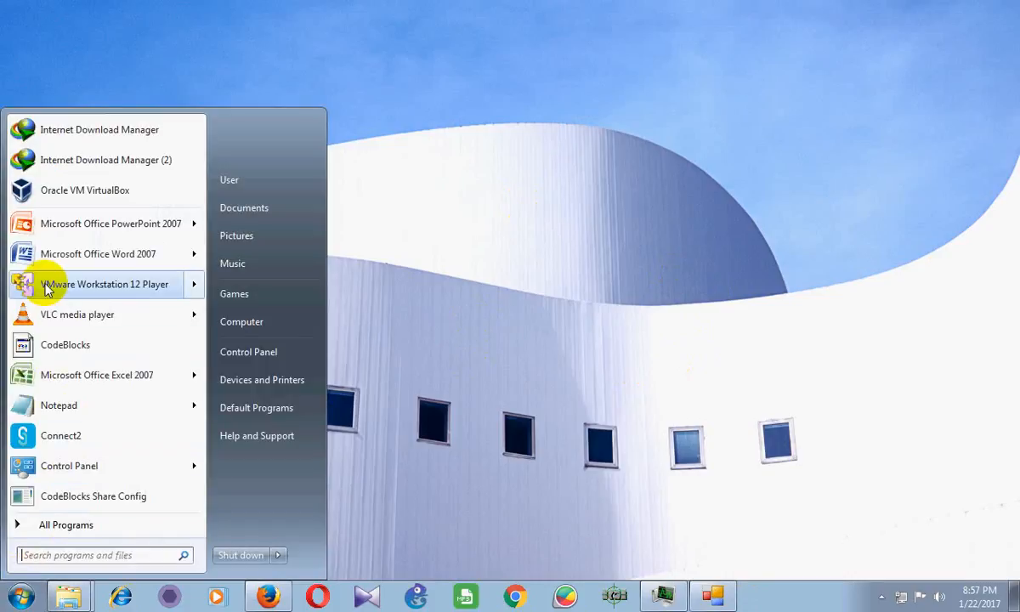
left_click(100, 286)
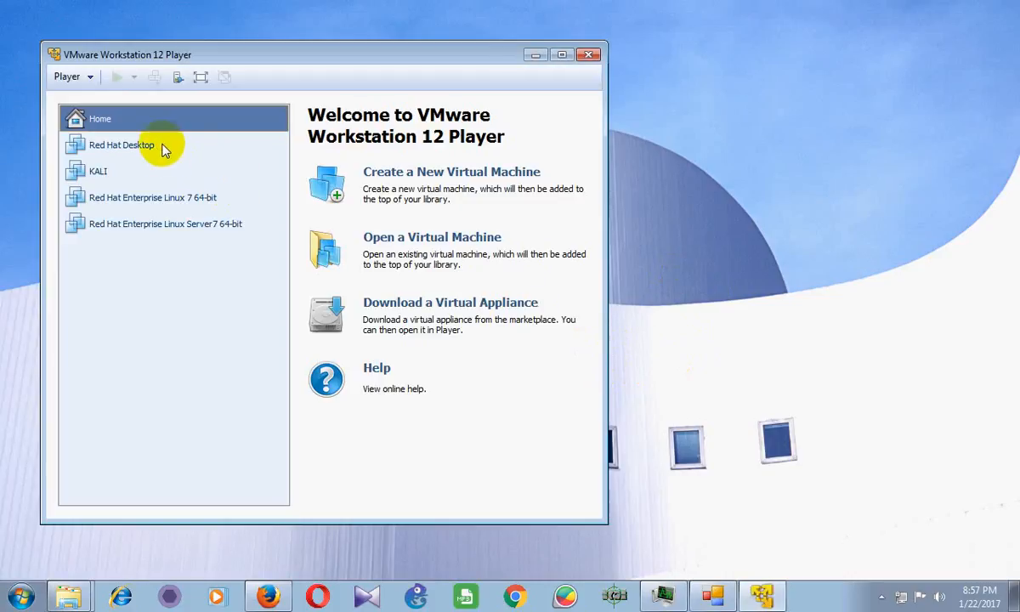
left_click(161, 146)
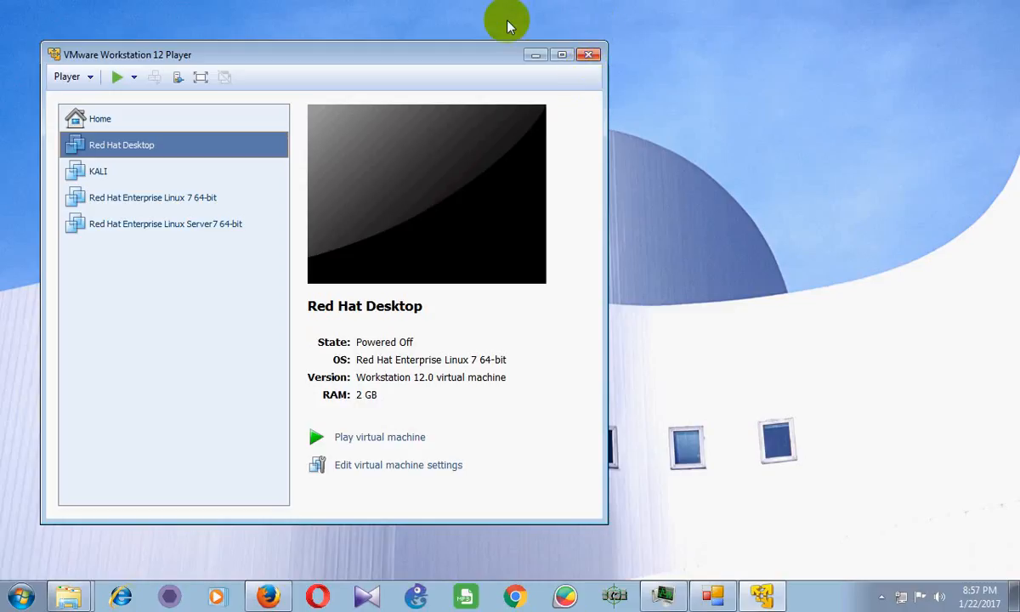
left_click_drag(414, 54, 544, 33)
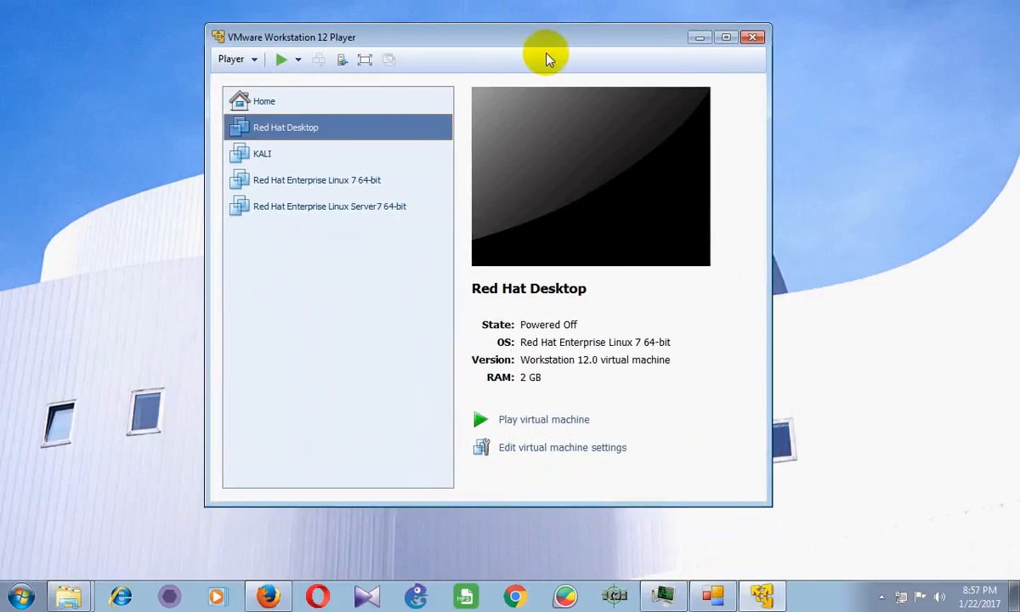
left_click(752, 35)
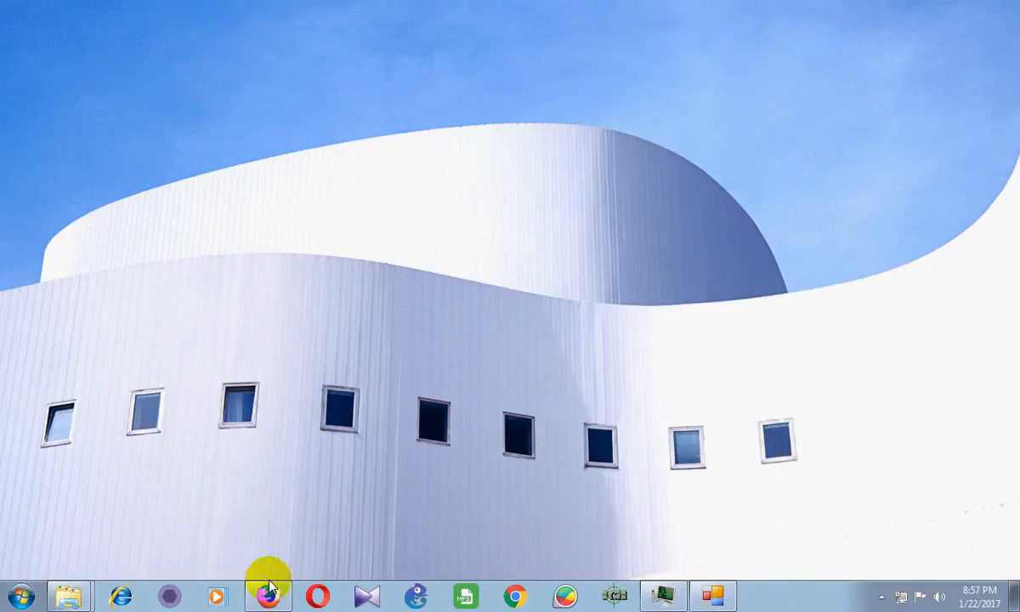
Bring Firefox back to the Facebook Redhat Community page and scroll down it
left_click(269, 596)
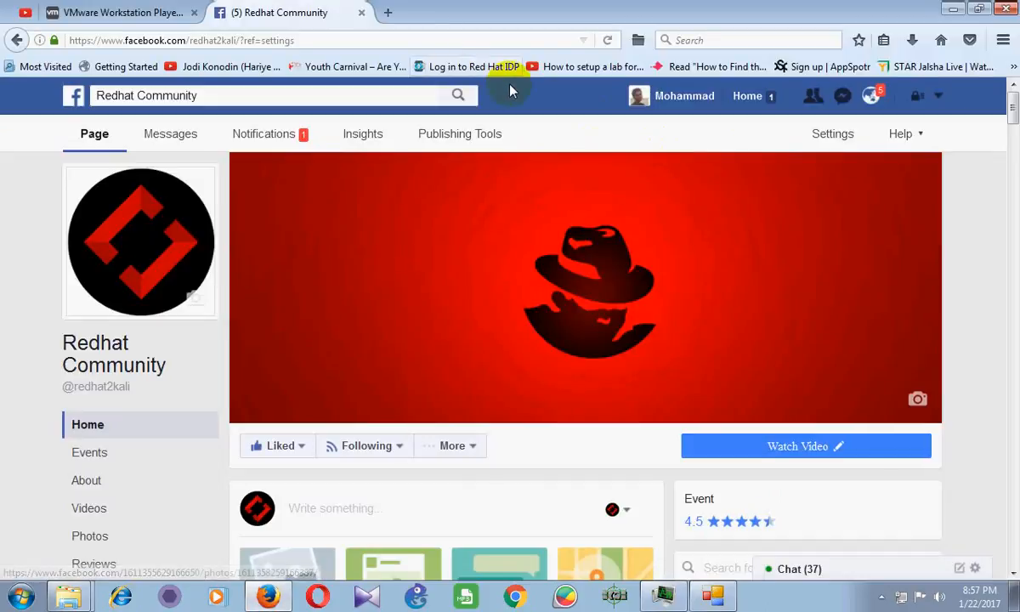
scroll(950, 102, "down", 1)
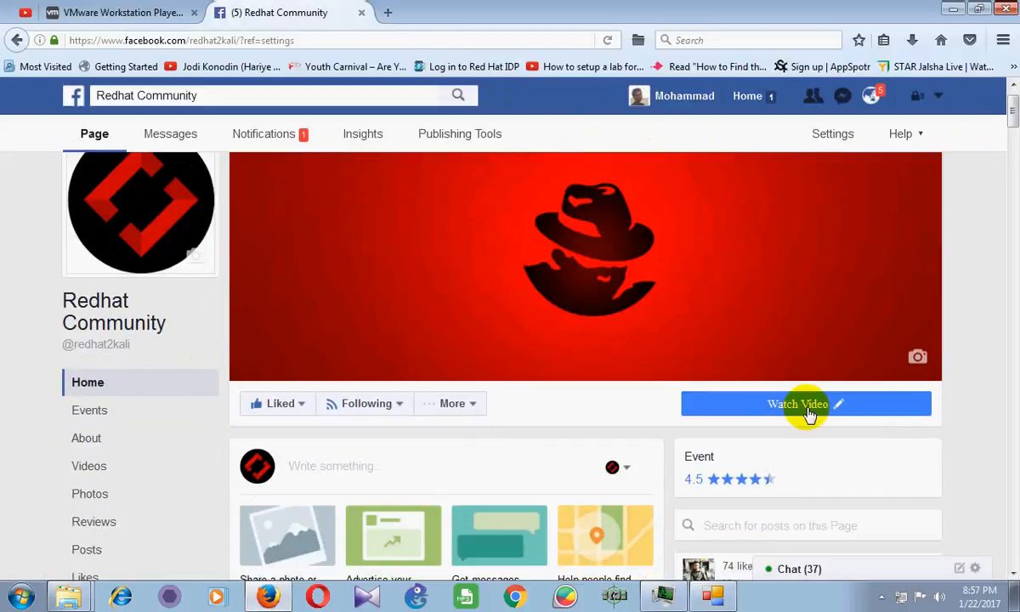
left_click_drag(1009, 123, 1004, 207)
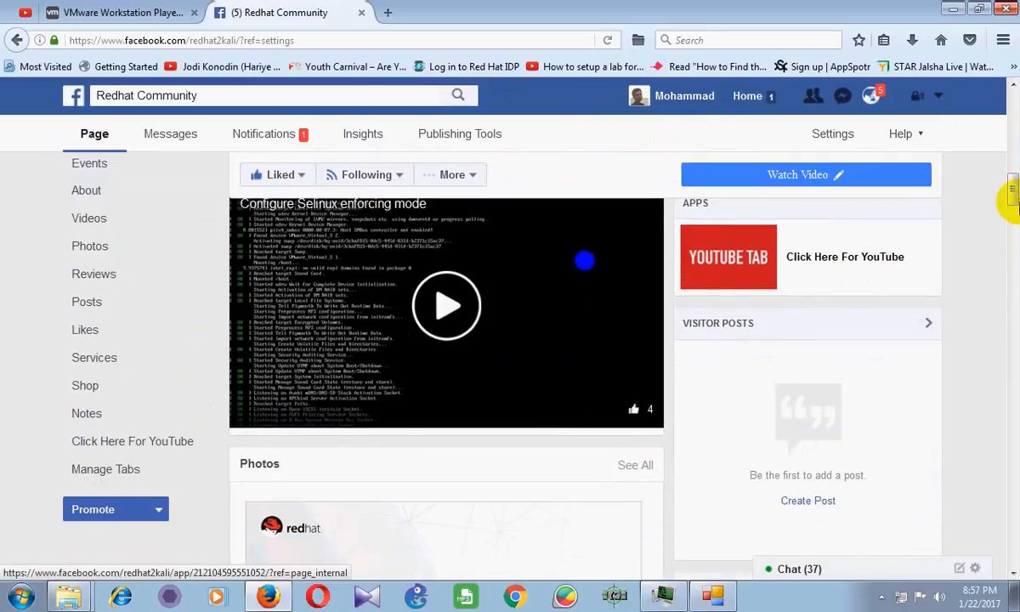
left_click_drag(1012, 152, 1013, 120)
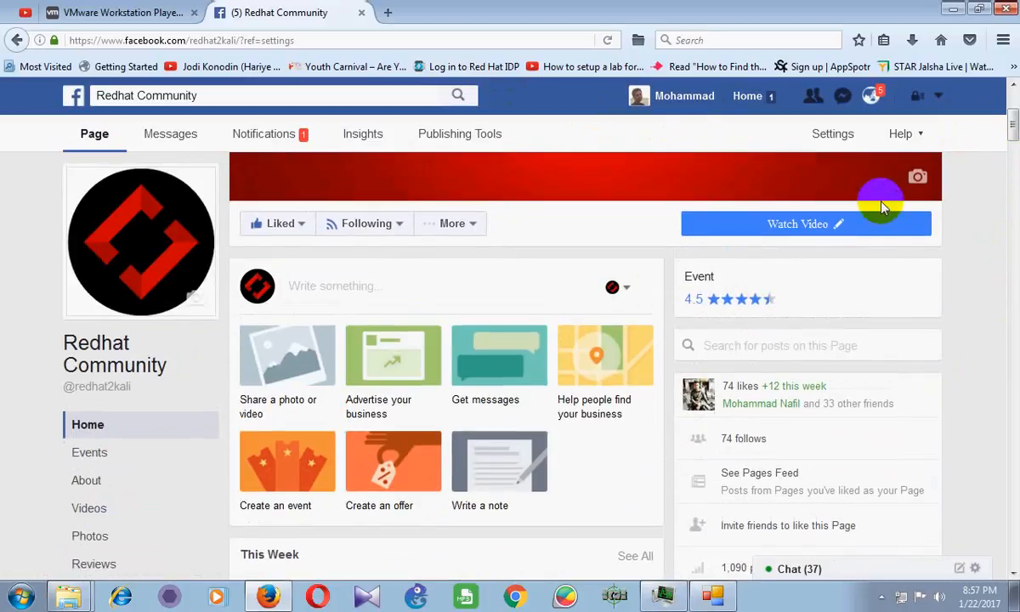
Review the Watch Video button's YouTube link in Edit Button, close it, and open More
left_click(767, 226)
left_click(788, 228)
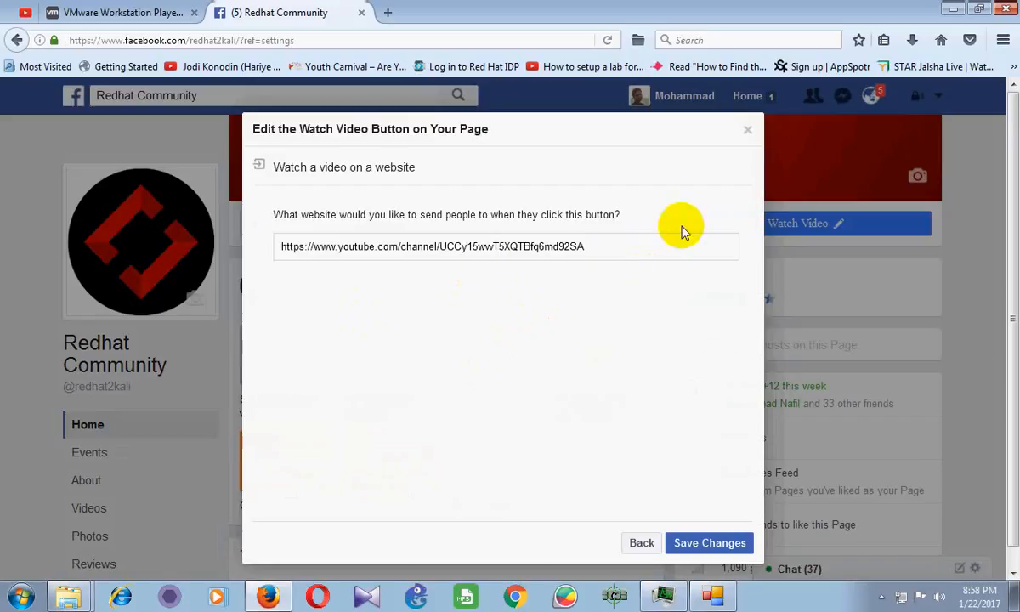
left_click(642, 544)
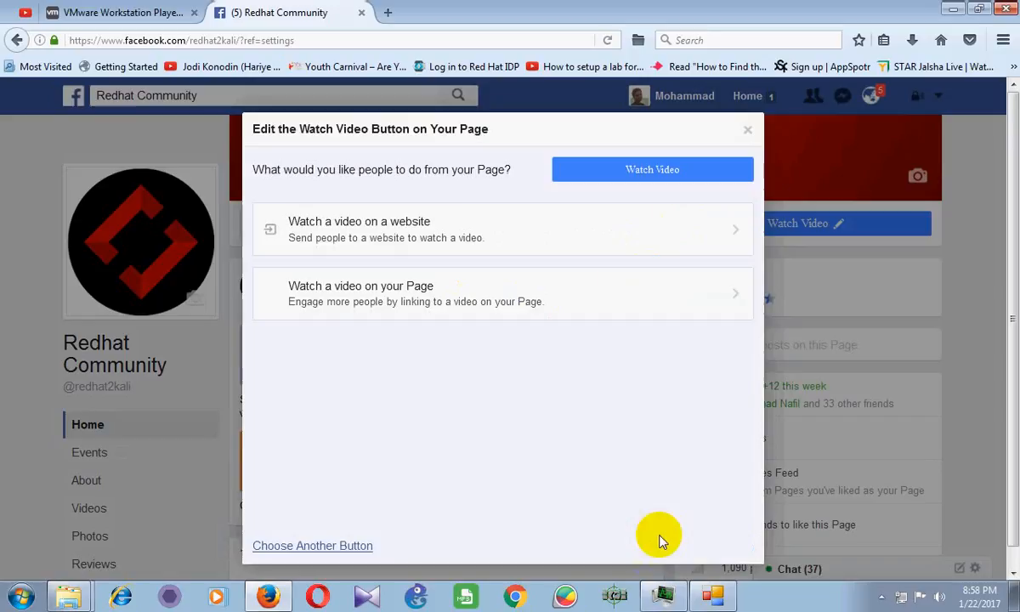
left_click(748, 132)
left_click(451, 223)
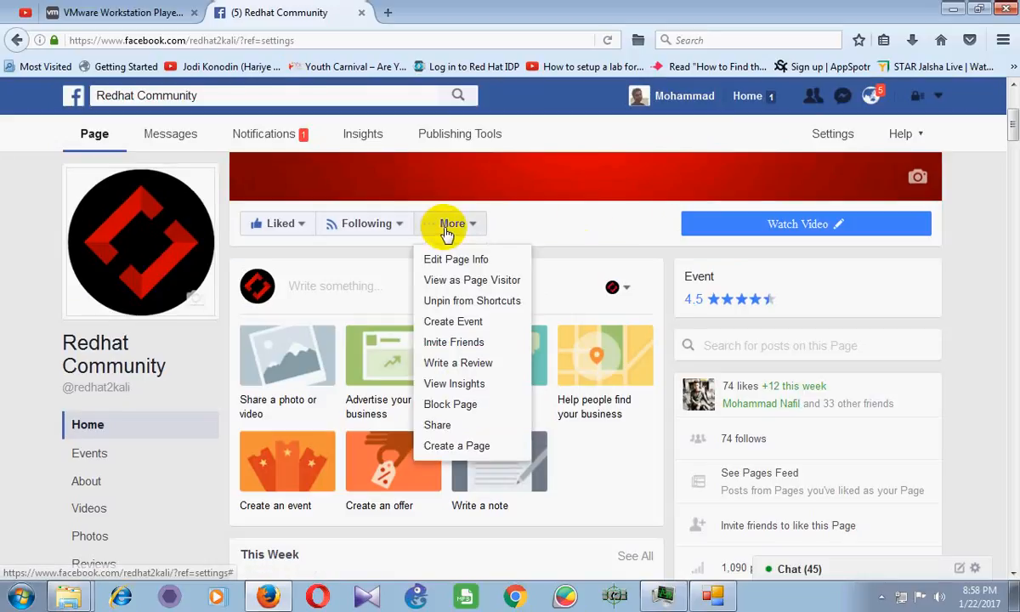
View the page as a visitor and test Watch Video, which opens the Redhat Community YouTube channel
left_click(461, 280)
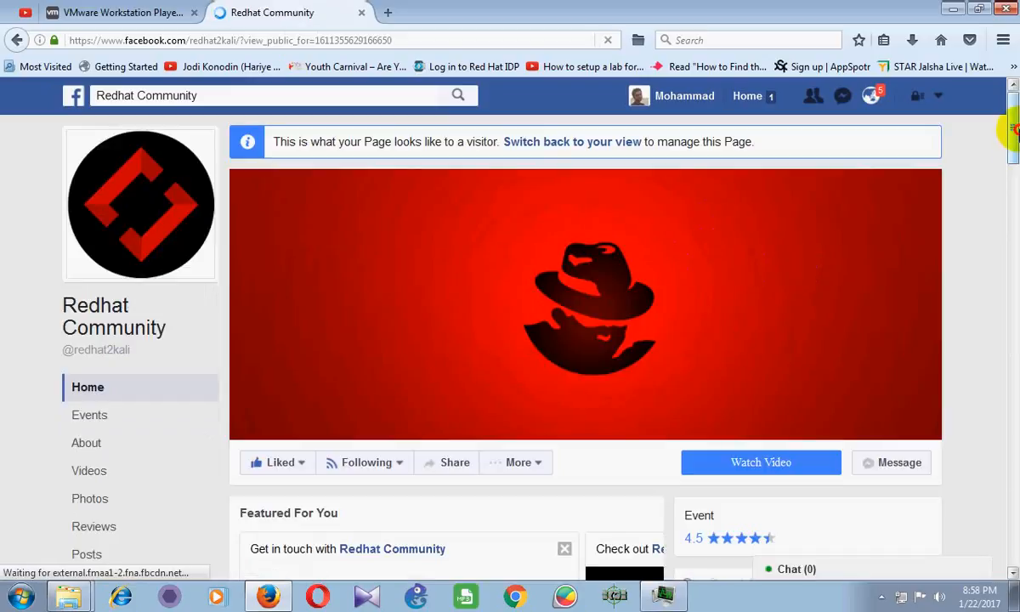
left_click_drag(1010, 130, 1011, 158)
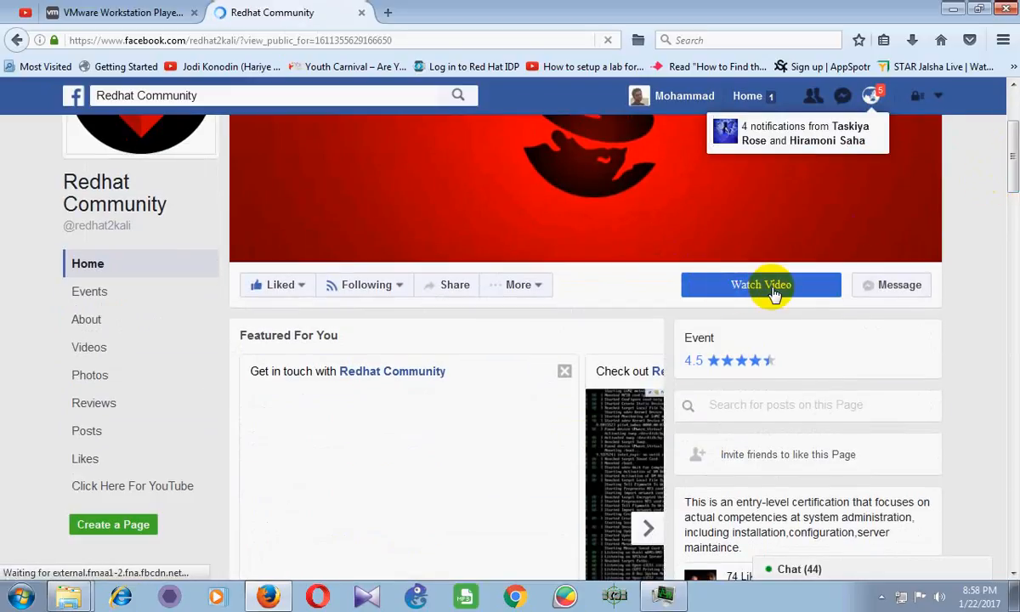
left_click(774, 292)
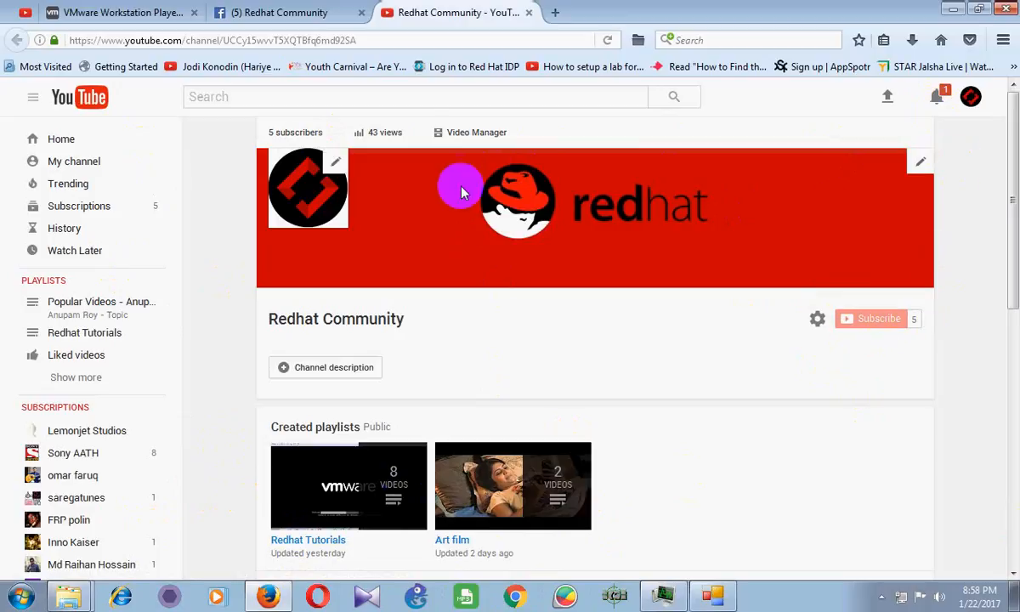
Return to the Facebook tab, scroll through the page, and show the hidden tray icons
left_click(293, 12)
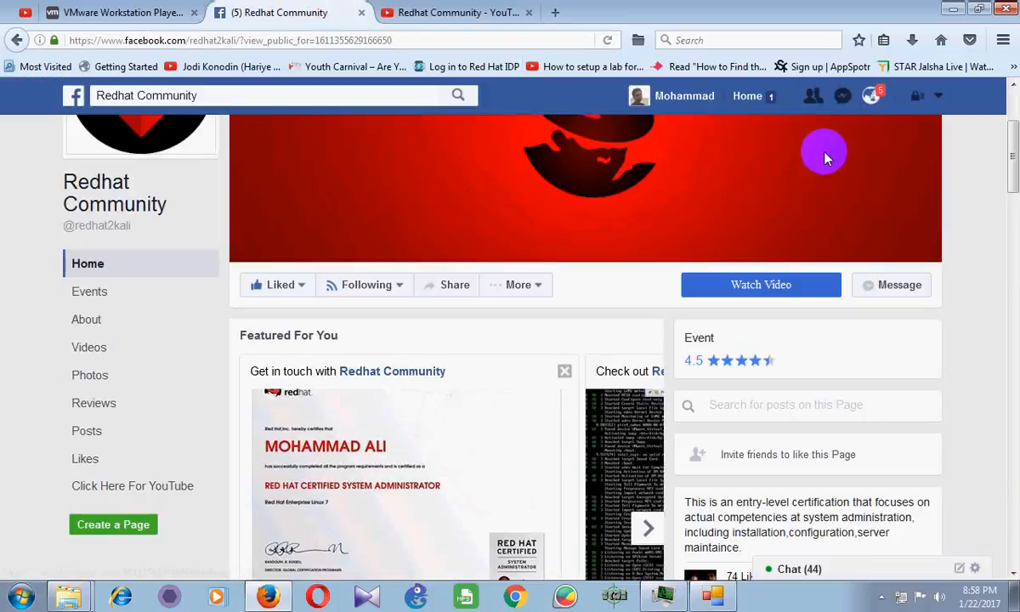
left_click_drag(1013, 167, 1017, 127)
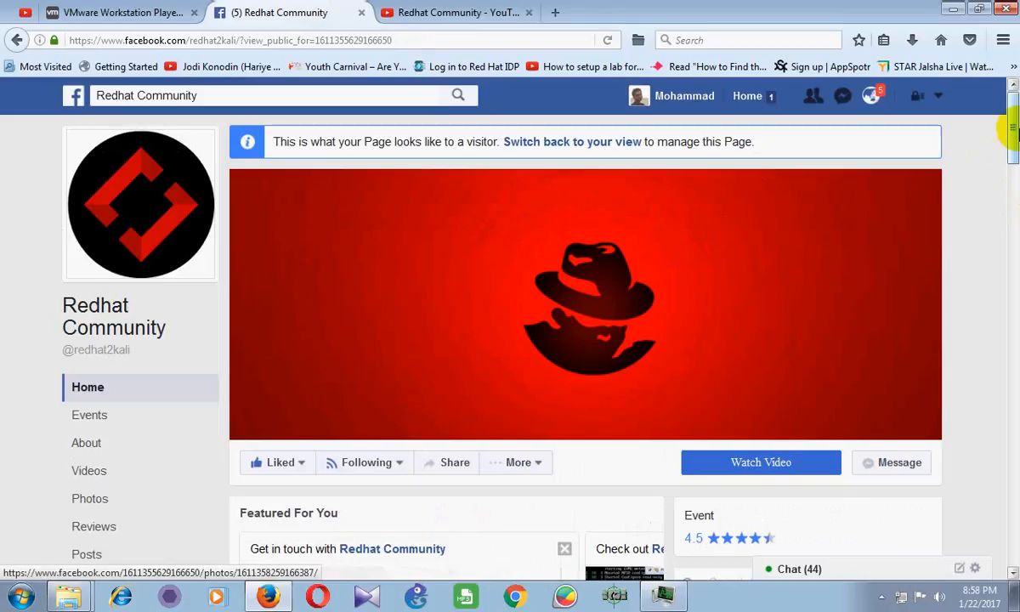
scroll(266, 328, "down", 2)
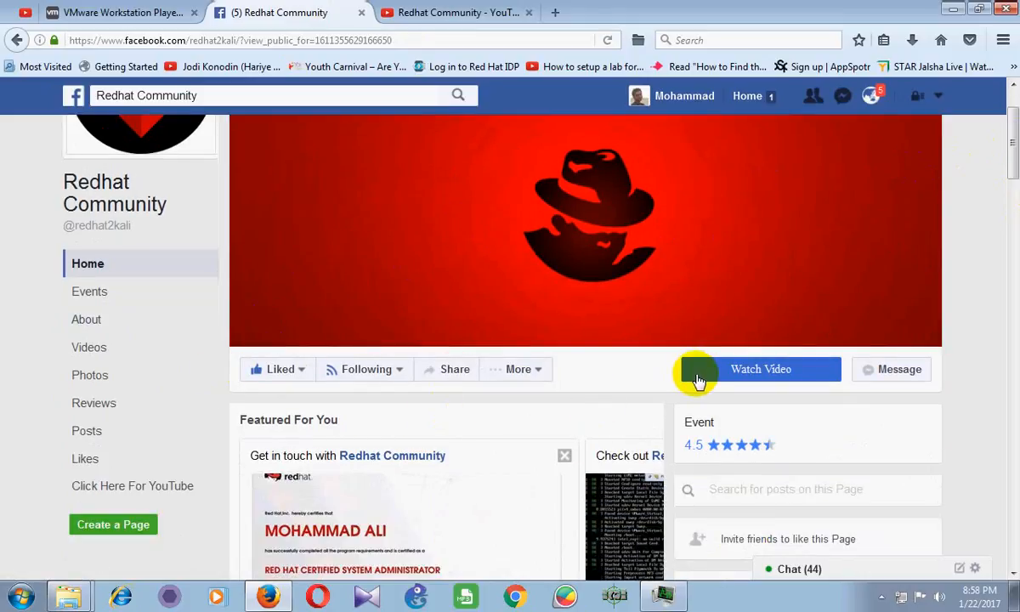
mouse_move(1010, 156)
left_mouse_down()
mouse_move(1011, 265)
mouse_move(1012, 136)
left_mouse_up()
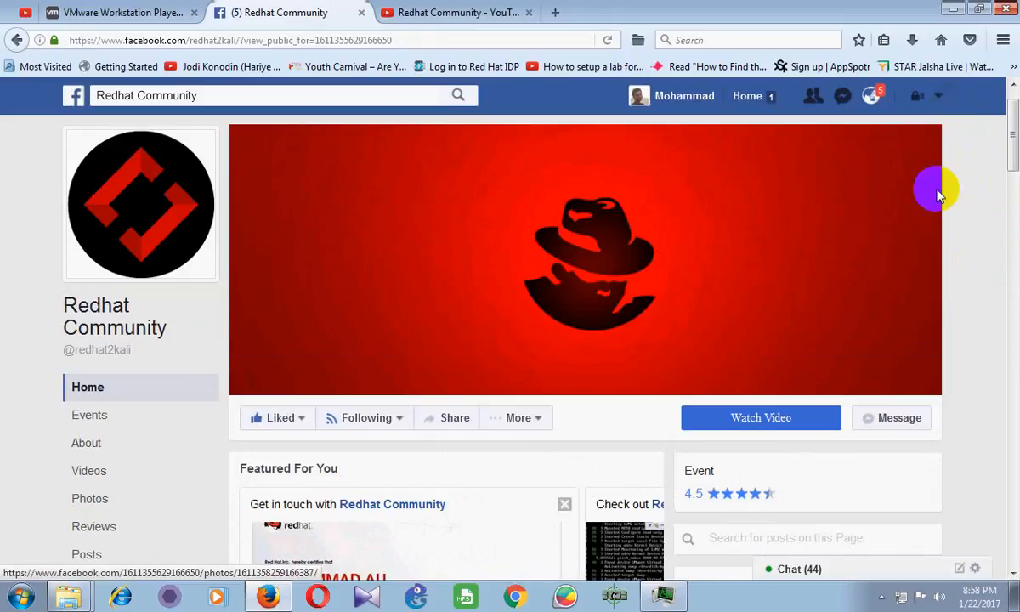
left_click(880, 598)
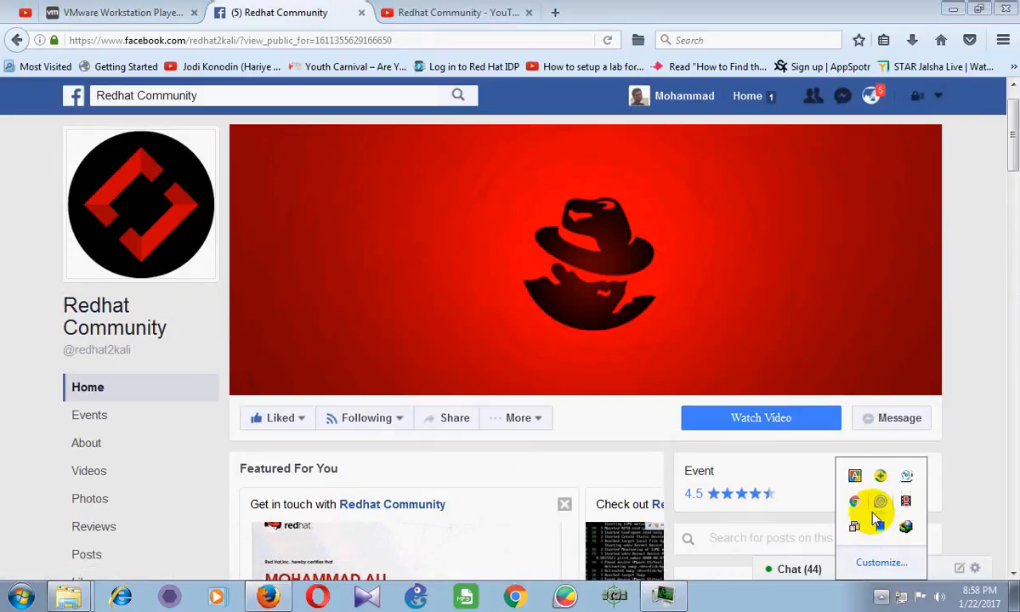